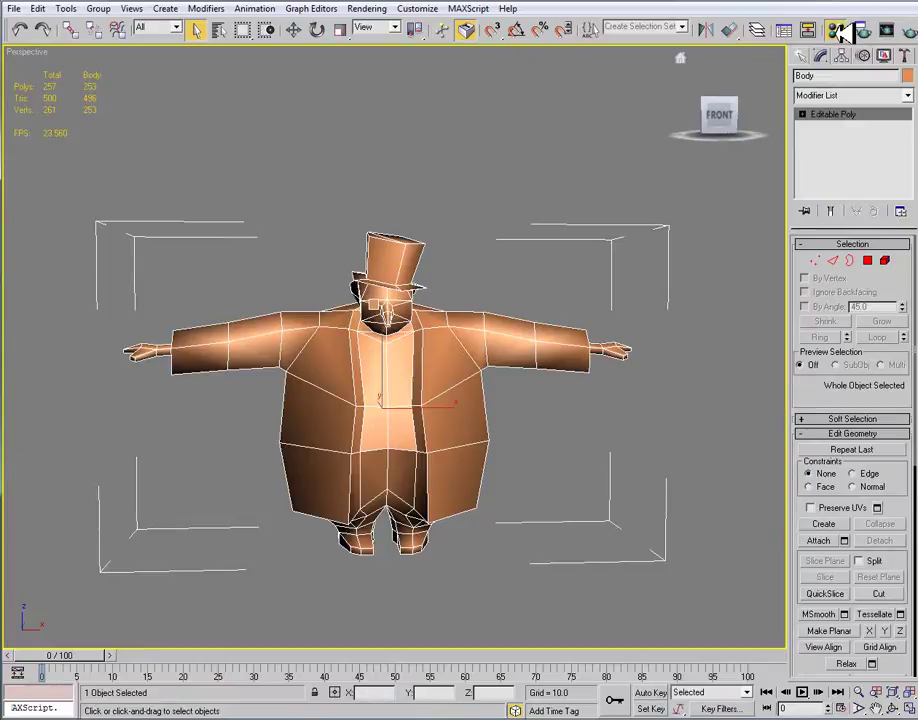
In the Material Editor, give the third sample slot a Checker map as its Diffuse.
left_click(836, 30)
left_click_drag(565, 97, 565, 91)
left_click(640, 156)
left_click(541, 424)
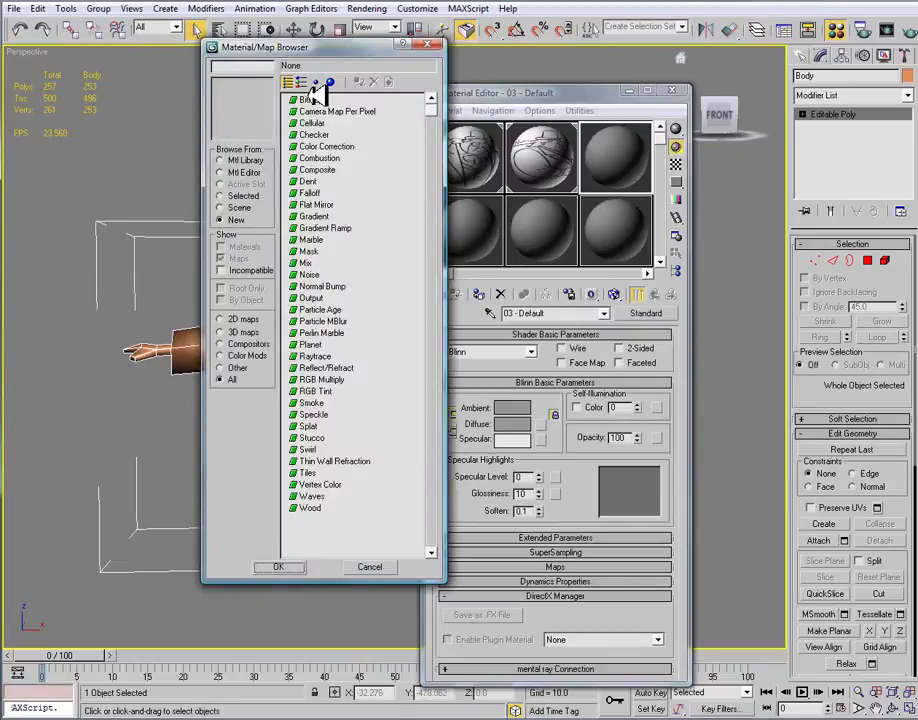
left_click(311, 100)
left_click(316, 134)
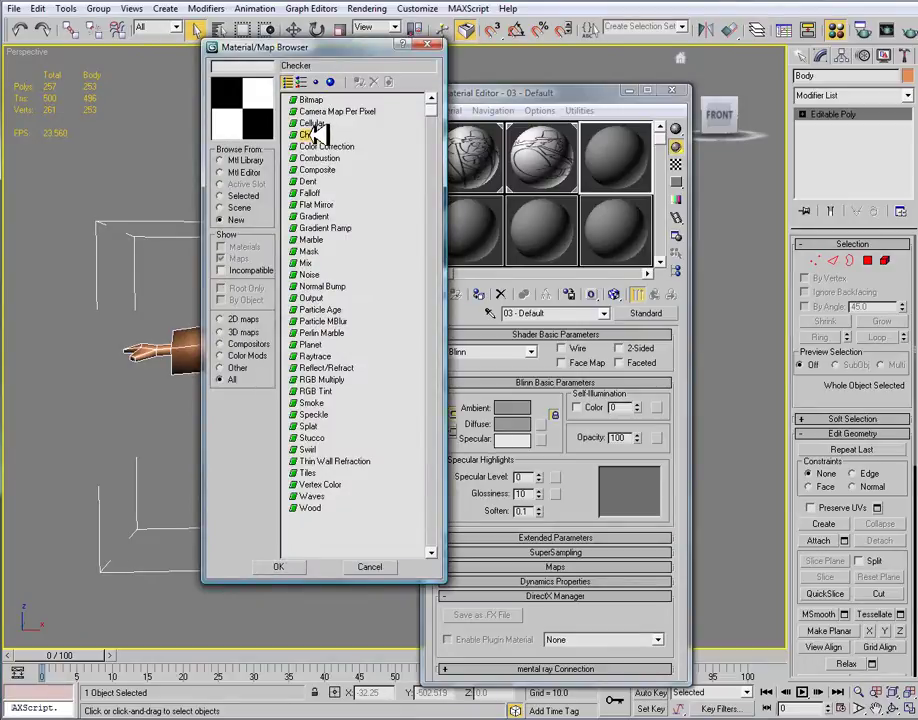
double_click(316, 134)
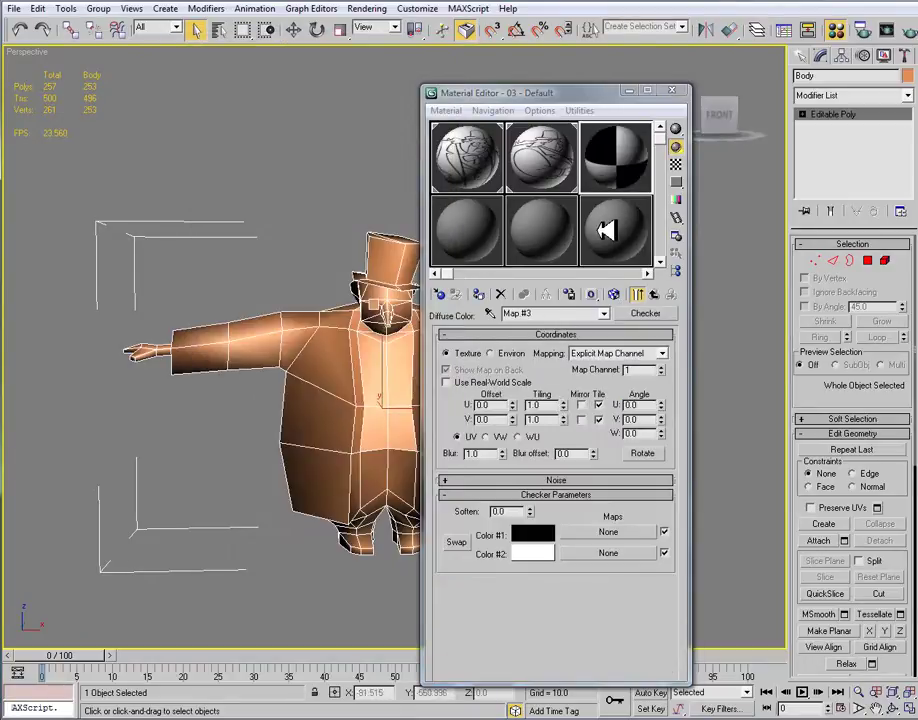
Set the checker's U and V tiling to 10 and show the sample as a flat swatch.
left_click(548, 404)
type("10")
key("Tab")
type("10")
key("Return")
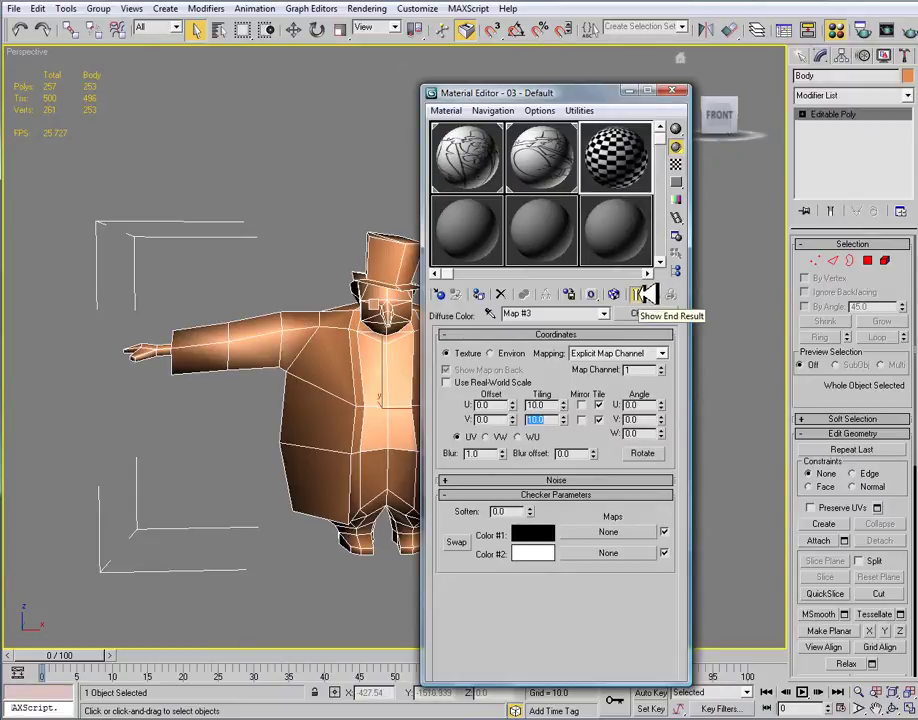
left_click(646, 292)
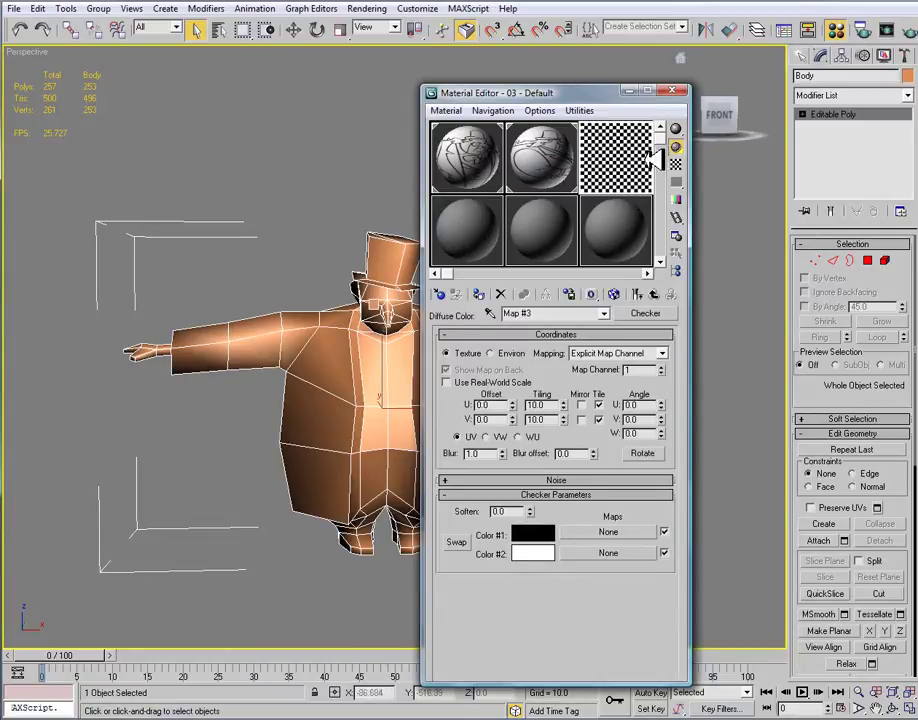
Assign the checker material to the character and show the map in the viewport.
left_click_drag(580, 96, 629, 96)
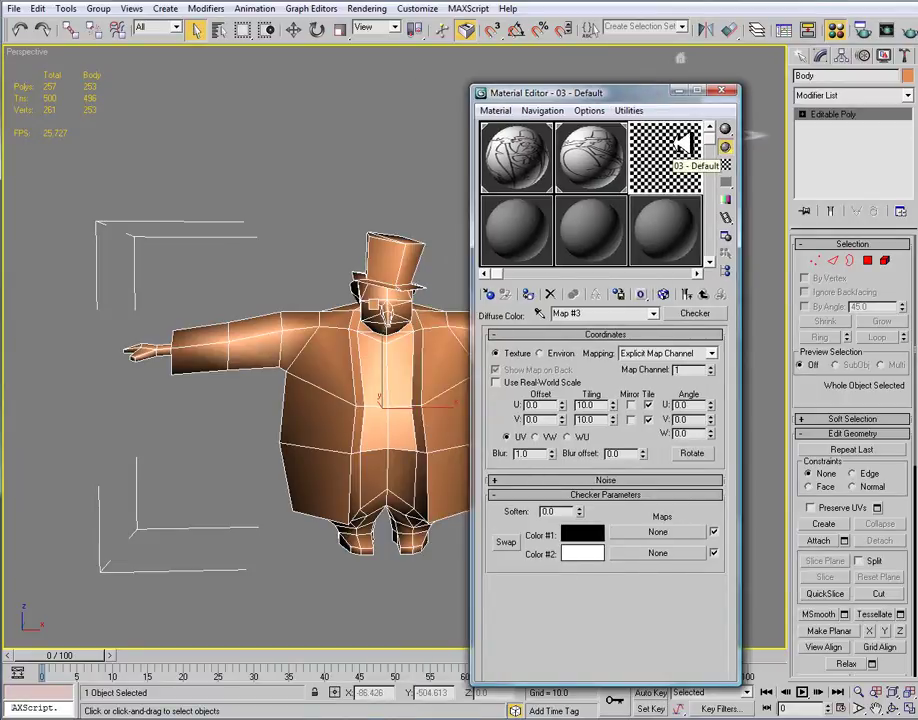
left_click_drag(683, 143, 412, 360)
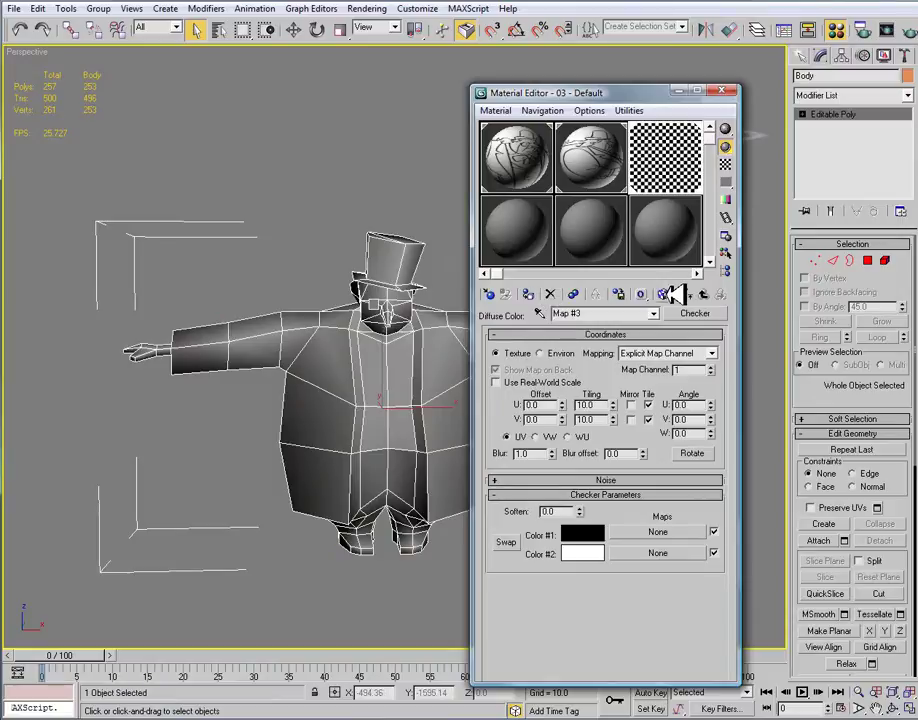
left_click(666, 293)
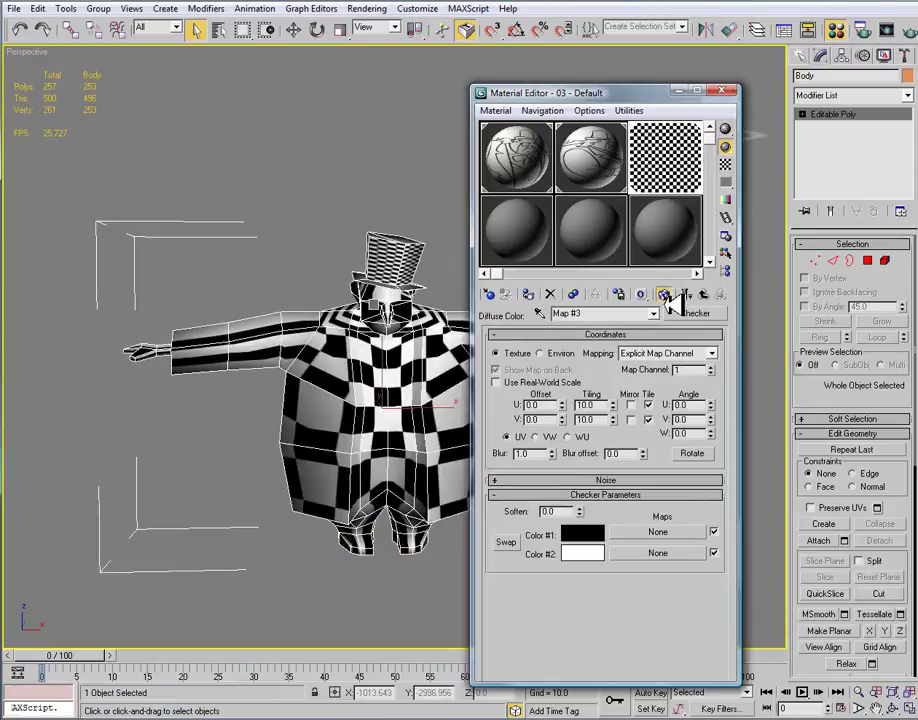
left_click(729, 90)
middle_click_drag(467, 375, 531, 383, "alt")
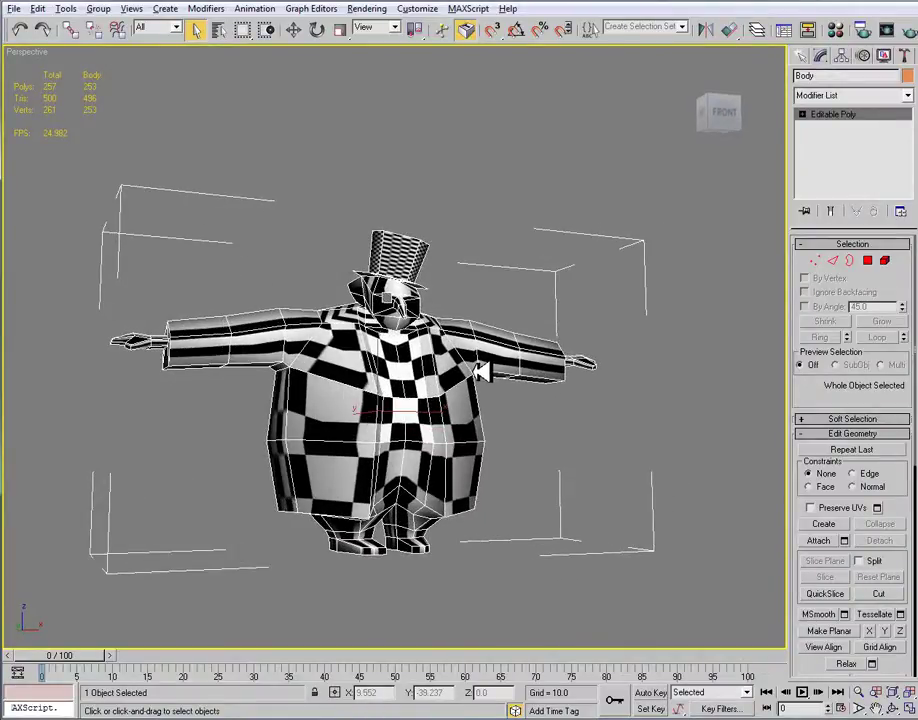
middle_click_drag(478, 372, 450, 250, "alt")
middle_click_drag(638, 187, 498, 287, "alt")
scroll(502, 287, "up", 5)
left_click(903, 92)
scroll(880, 330, "down", 15)
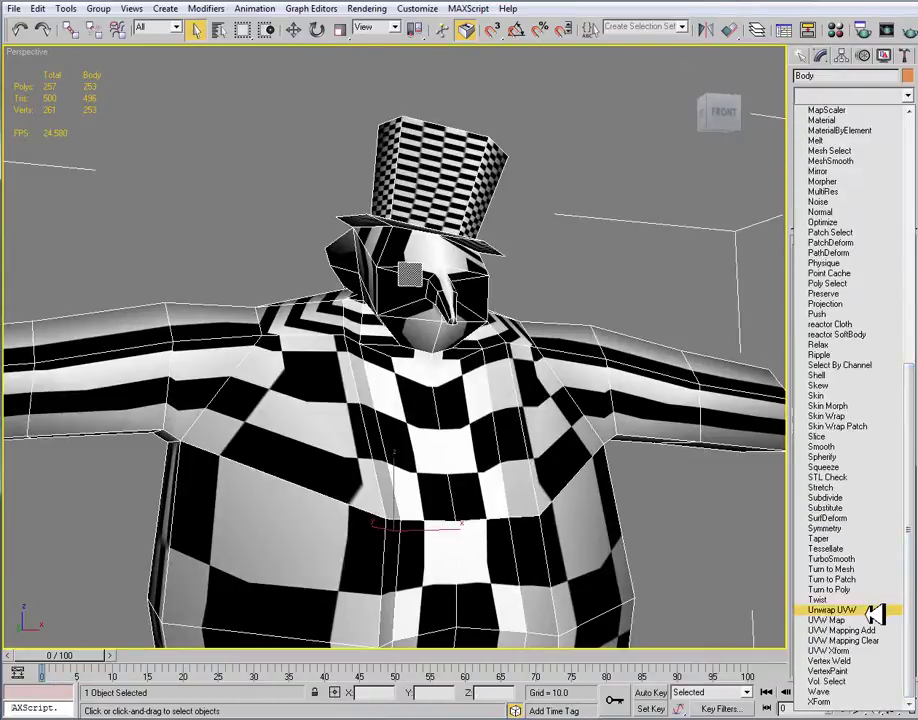
left_click(877, 610)
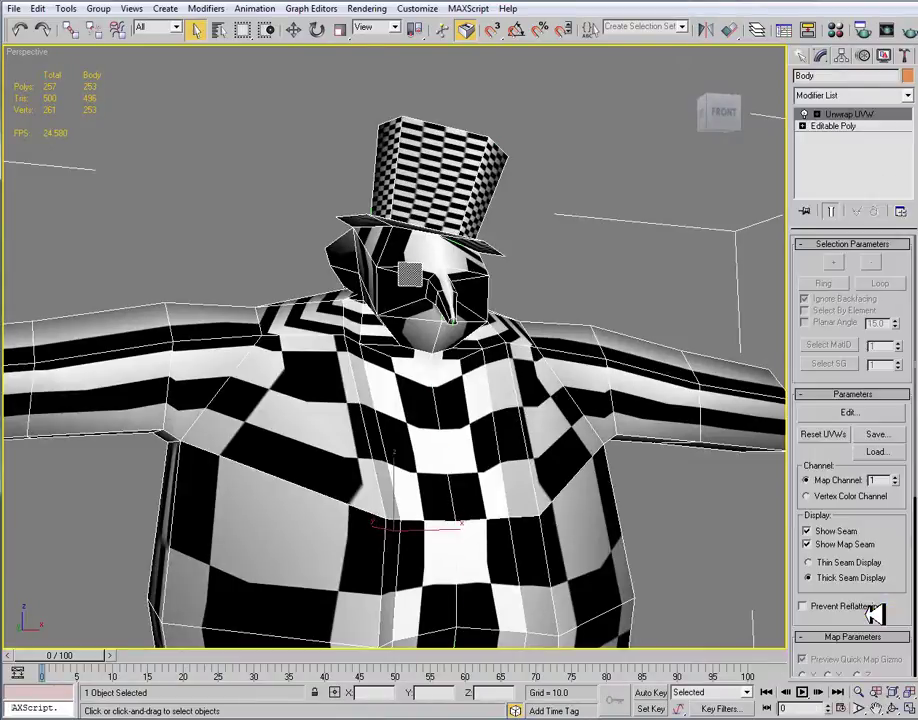
left_click(851, 413)
scroll(64, 303, "down", 5)
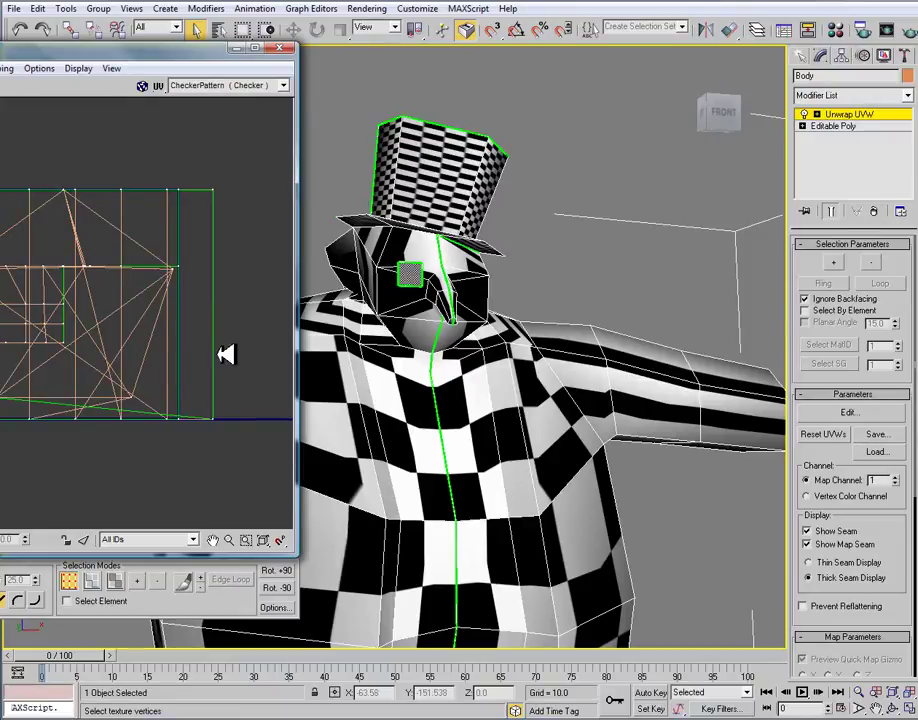
left_click(284, 50)
scroll(465, 338, "down", 5)
middle_click_drag(465, 338, 436, 290, "alt")
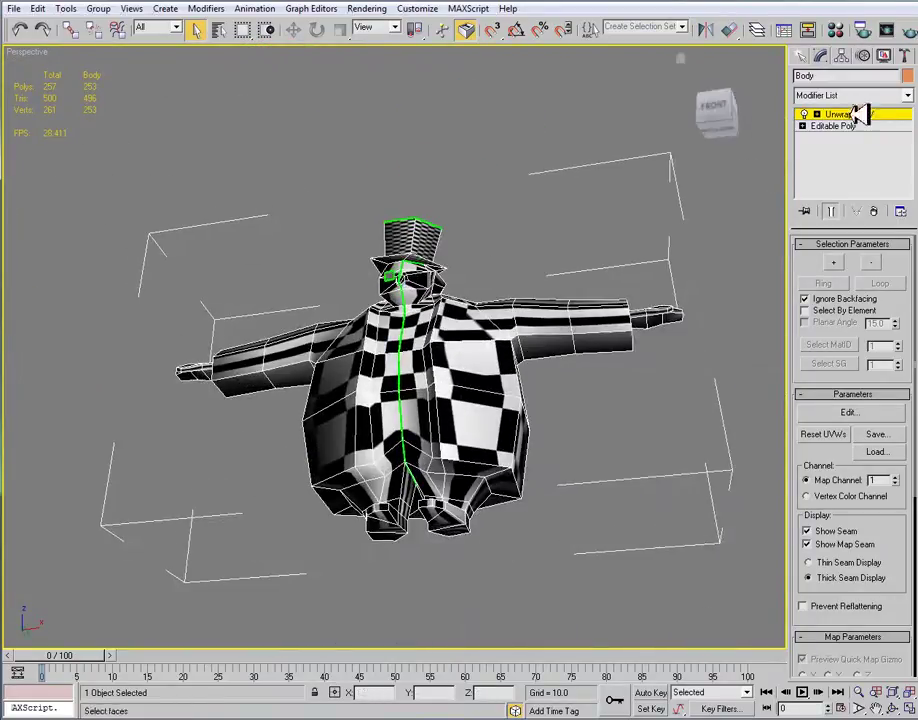
left_click(900, 211)
middle_click_drag(560, 360, 630, 371, "alt")
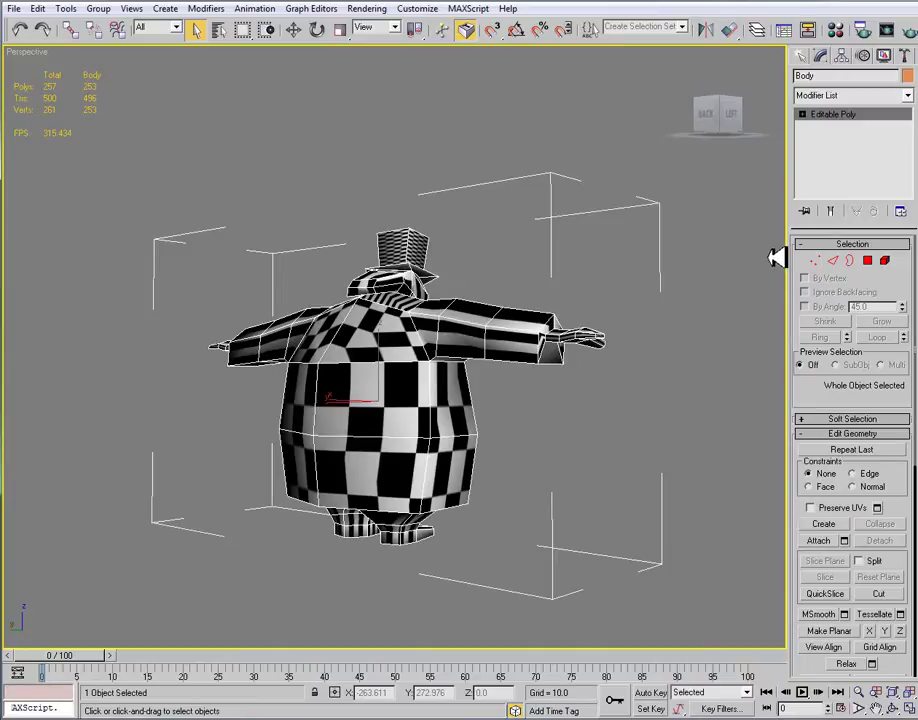
left_click(910, 95)
scroll(860, 400, "down", 10)
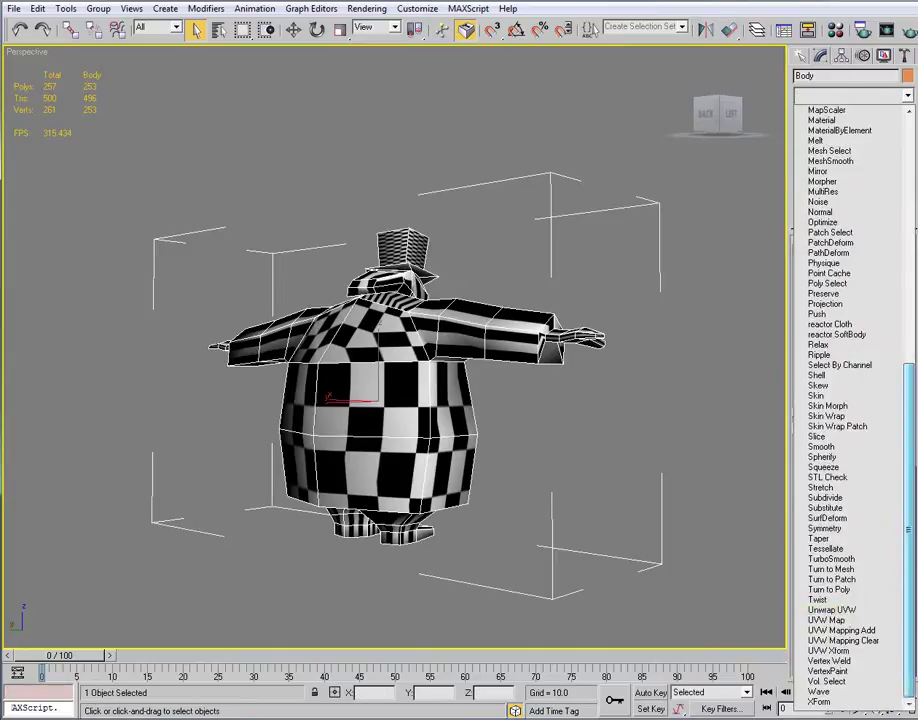
left_click(858, 620)
middle_click_drag(542, 402, 561, 336, "alt")
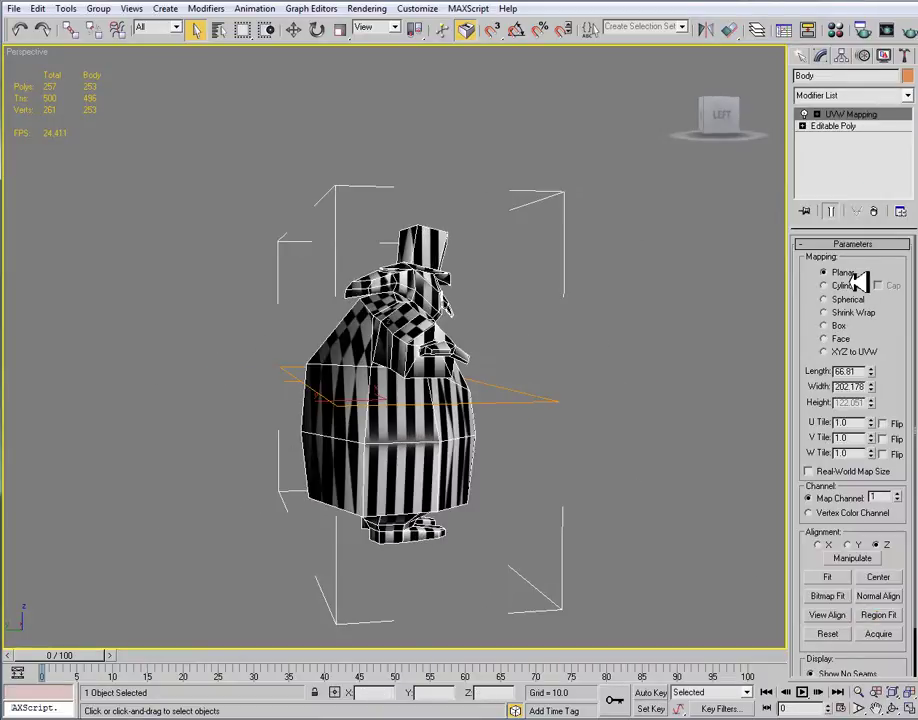
middle_click_drag(597, 193, 322, 369, "alt")
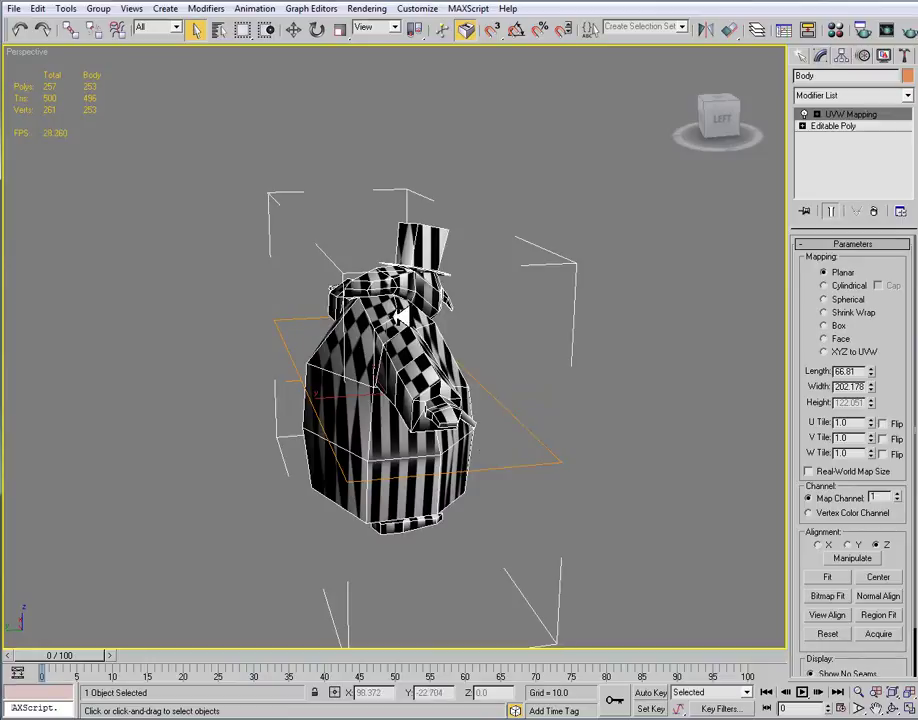
middle_click_drag(397, 457, 330, 484, "alt")
left_click(849, 544)
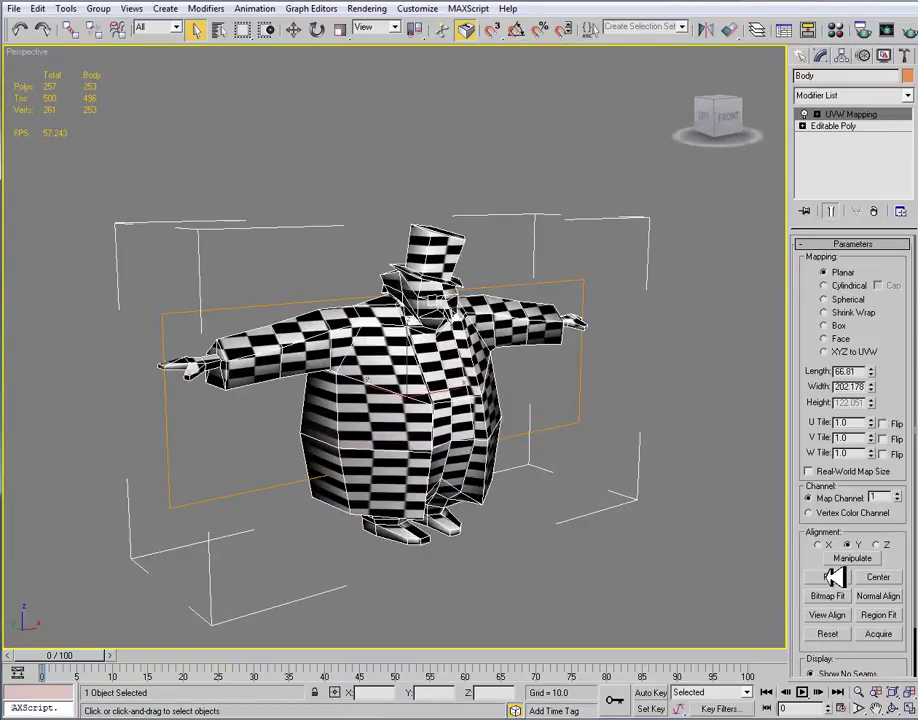
middle_click_drag(574, 395, 540, 408, "alt")
middle_click_drag(349, 397, 425, 288, "alt")
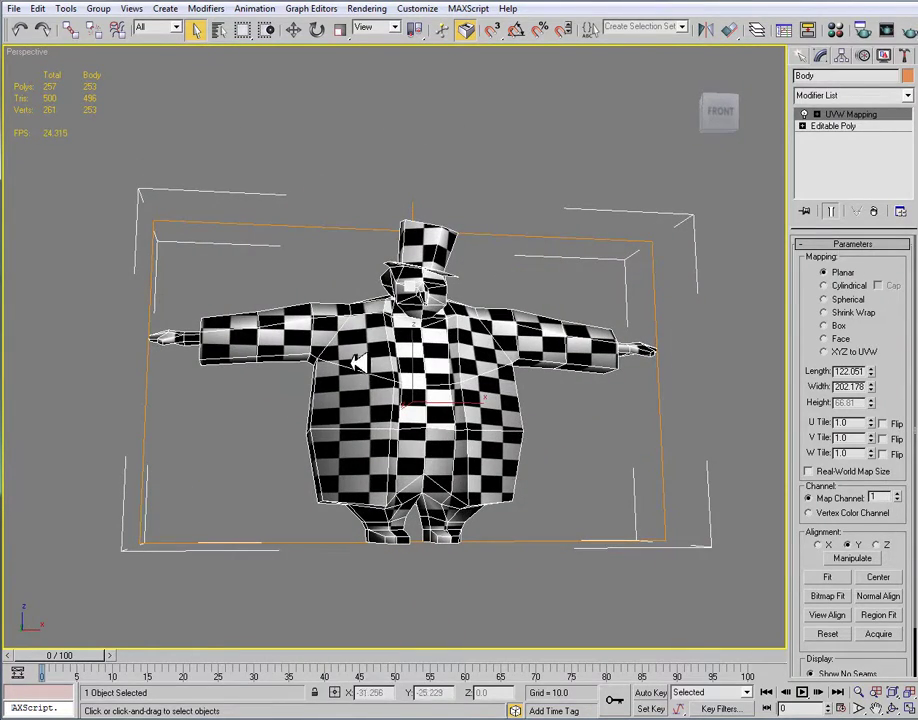
middle_click_drag(357, 366, 381, 320, "alt")
middle_click_drag(381, 366, 581, 410, "alt")
middle_click_drag(359, 368, 627, 307, "alt")
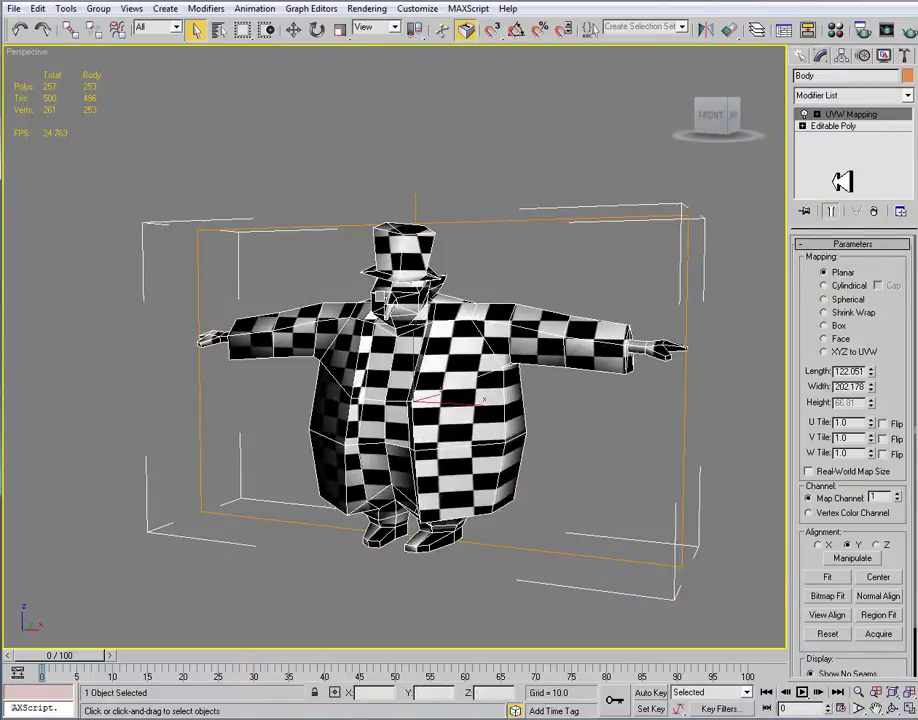
left_click(886, 210)
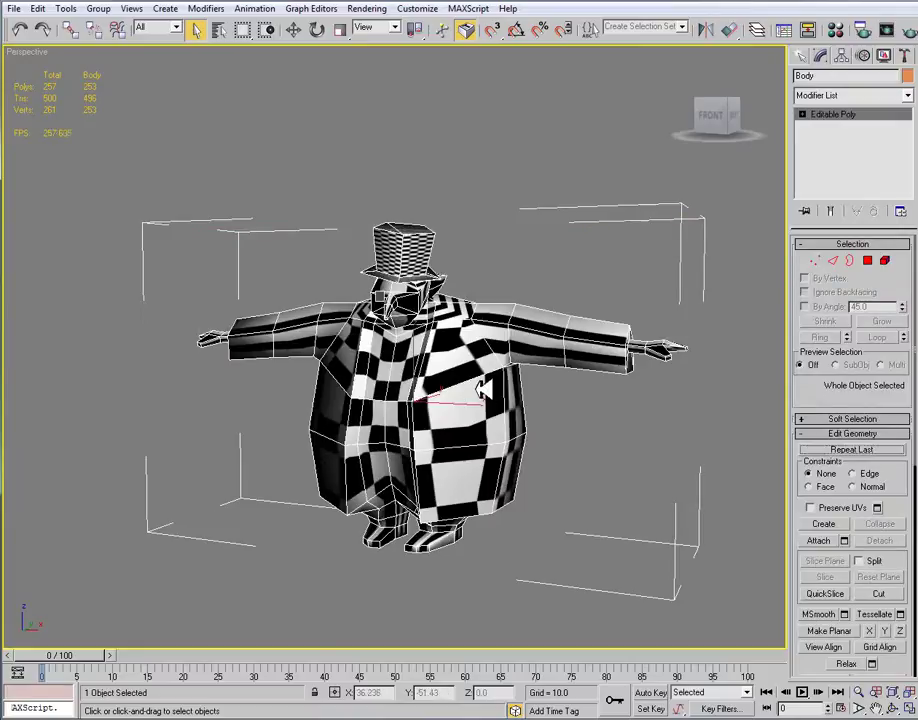
At Polygon level, use Select By SG with group 1 to select the hat's 18 polygons.
middle_click_drag(354, 273, 515, 360, "alt")
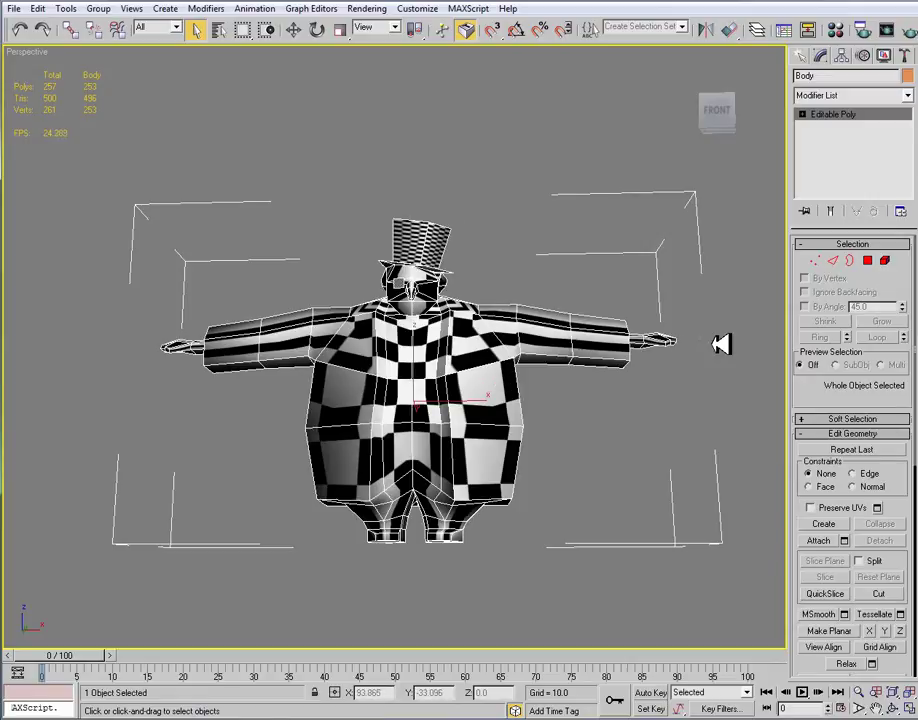
left_click(867, 261)
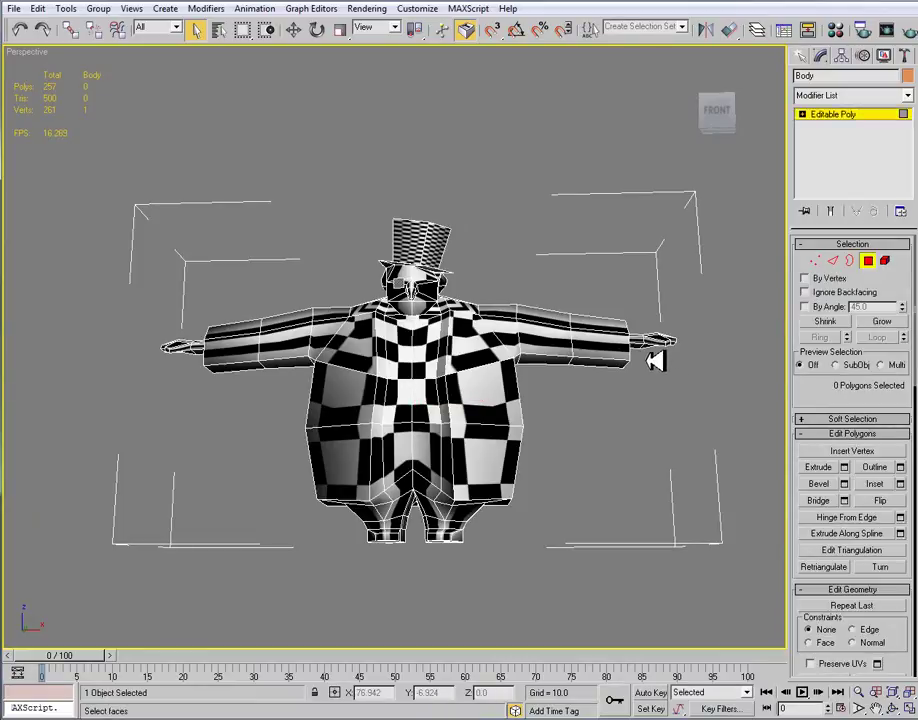
middle_click_drag(650, 358, 516, 364, "alt")
scroll(878, 432, "down", 15)
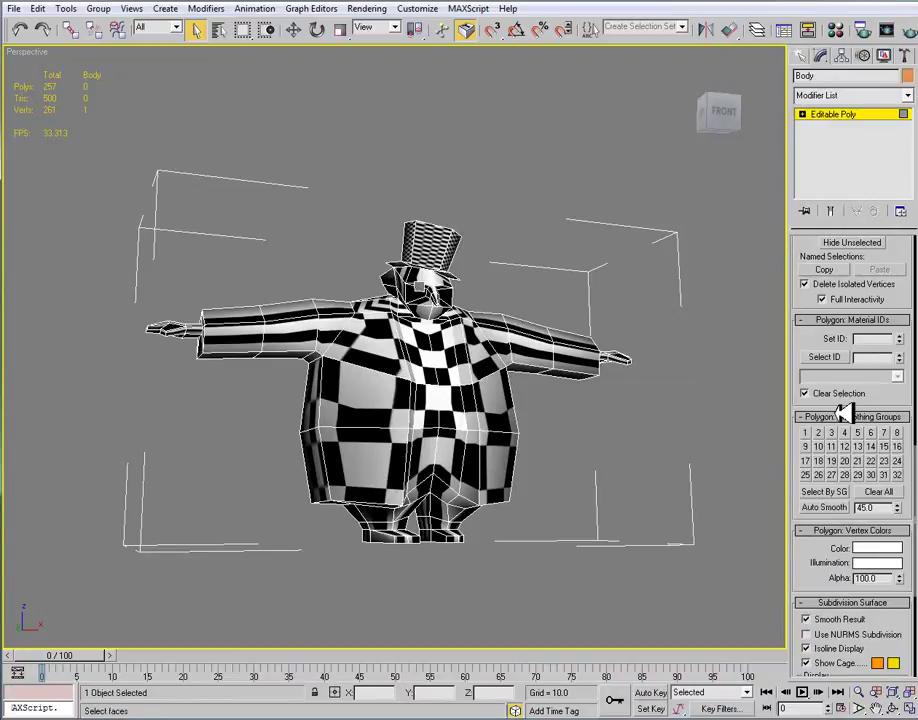
left_click(803, 114)
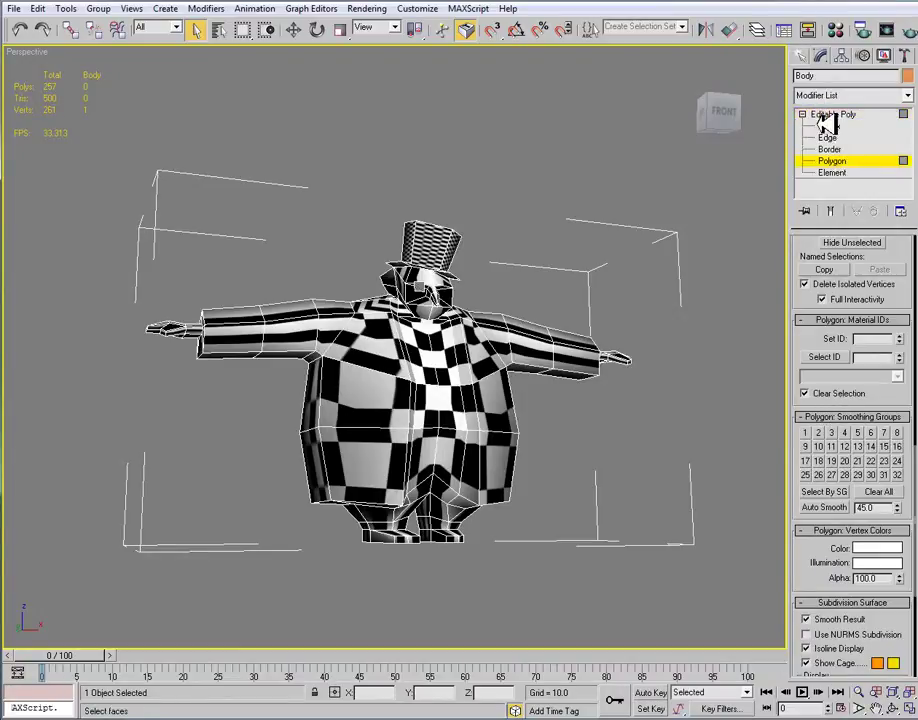
left_click(818, 491)
left_click_drag(478, 299, 649, 156)
left_click(549, 185)
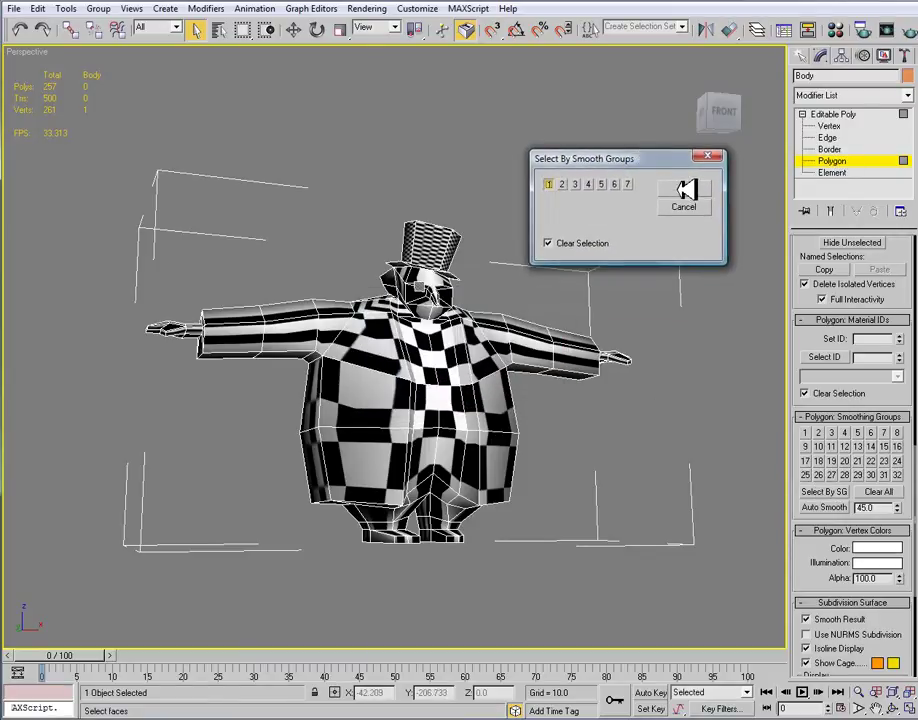
left_click(686, 190)
scroll(477, 342, "up", 5)
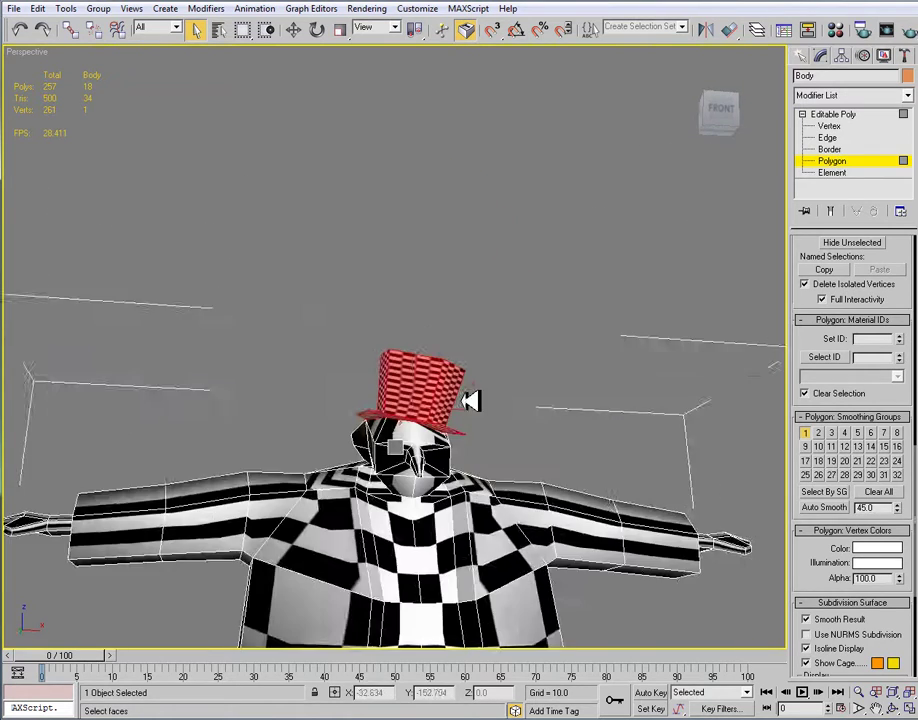
middle_click_drag(460, 390, 657, 340, "alt")
Add a UVW Map modifier to the selected hat polygons.
left_click(910, 95)
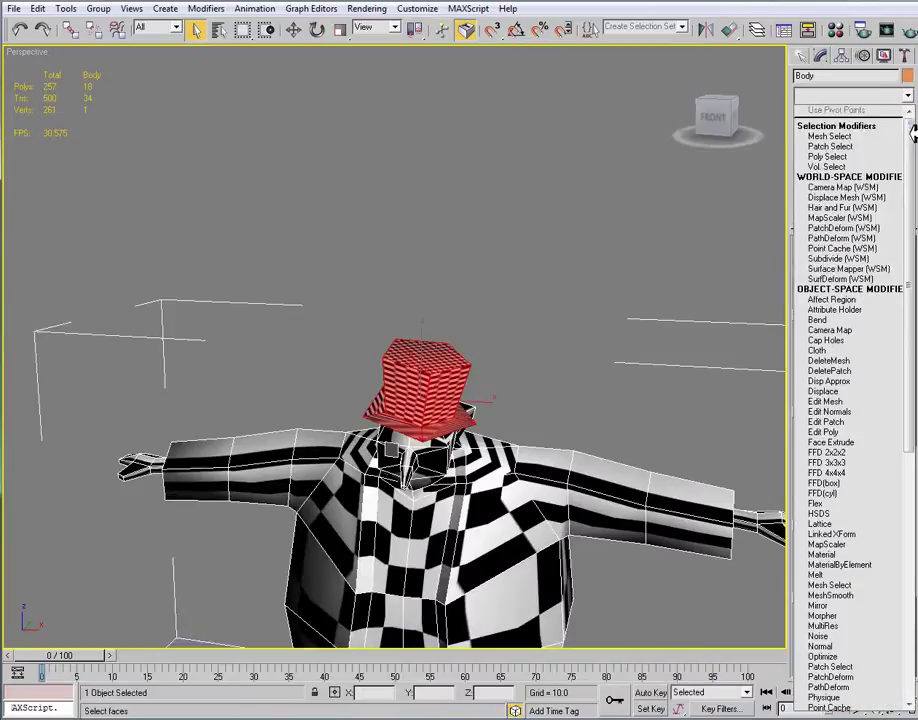
left_click_drag(914, 160, 914, 484)
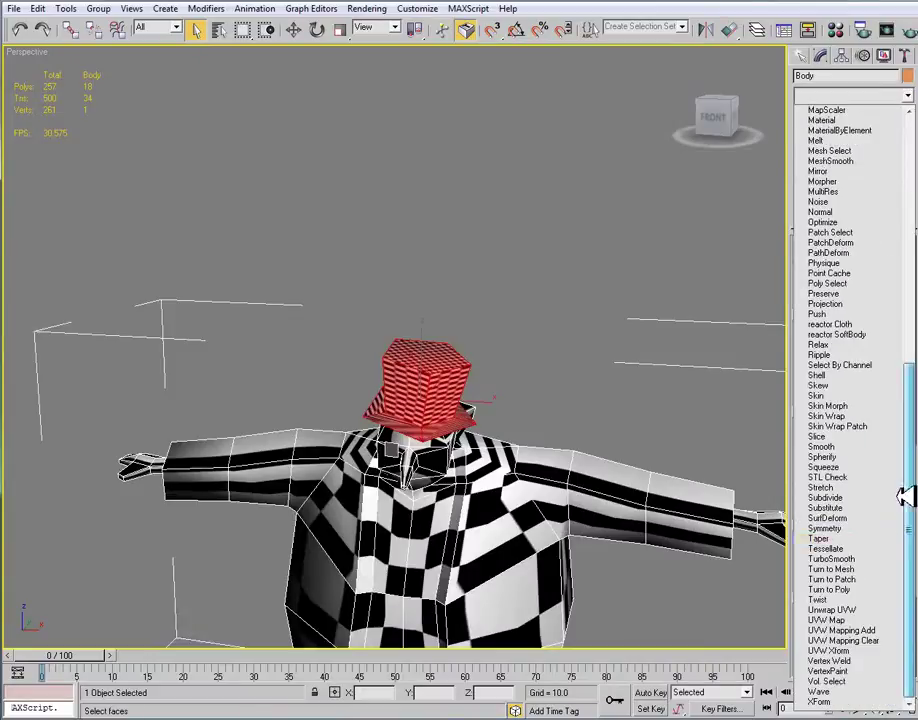
left_click(866, 620)
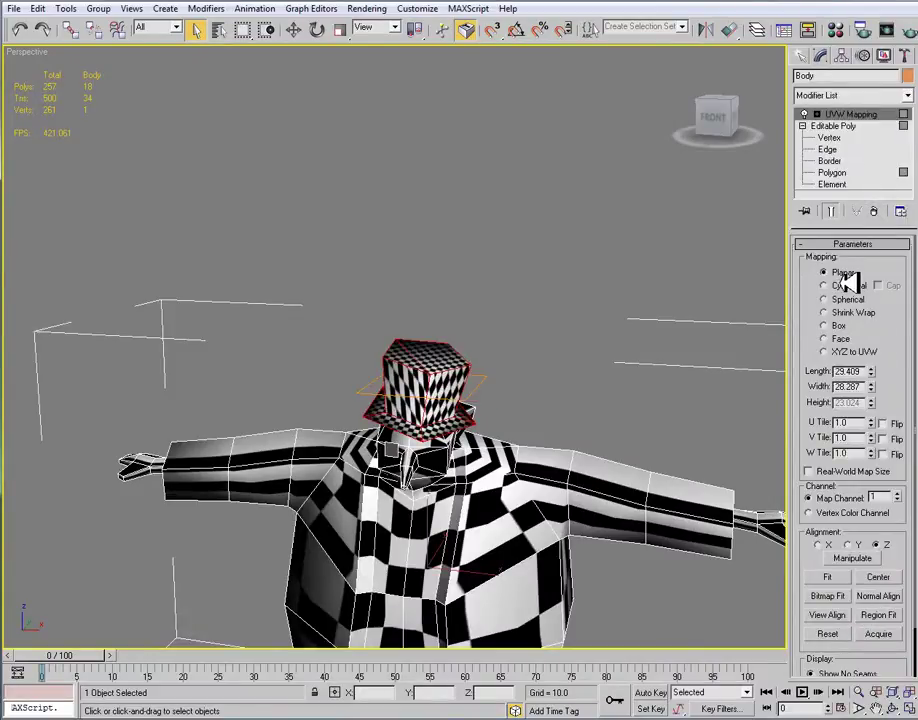
middle_click_drag(778, 338, 480, 436, "alt")
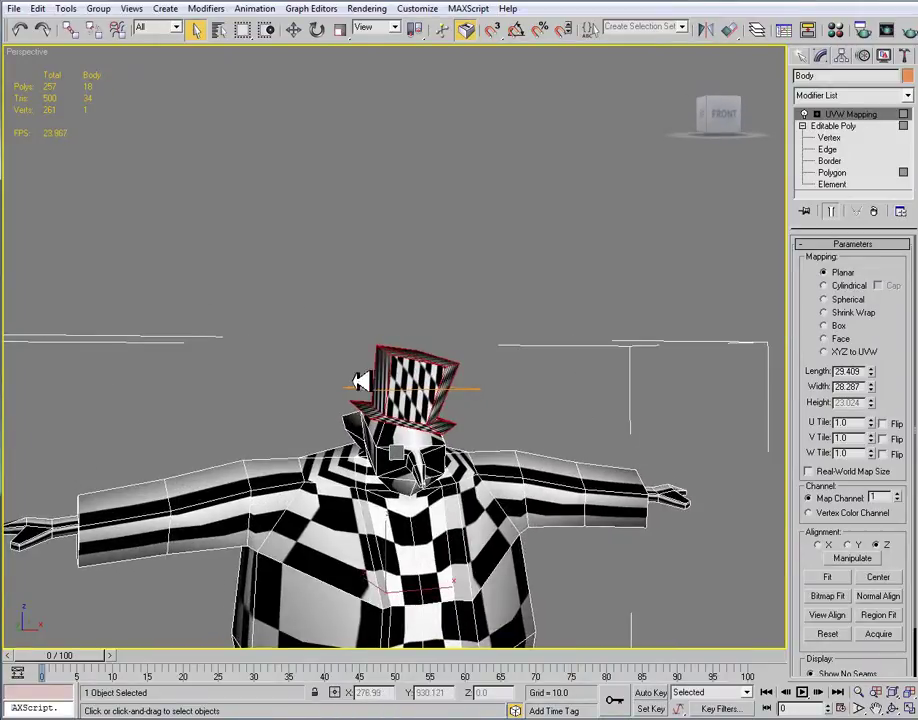
middle_click_drag(350, 324, 843, 340, "alt")
Switch the hat mapping to Cylindrical and raise its height to about 41.6.
left_click(840, 286)
middle_click_drag(768, 342, 505, 413, "alt")
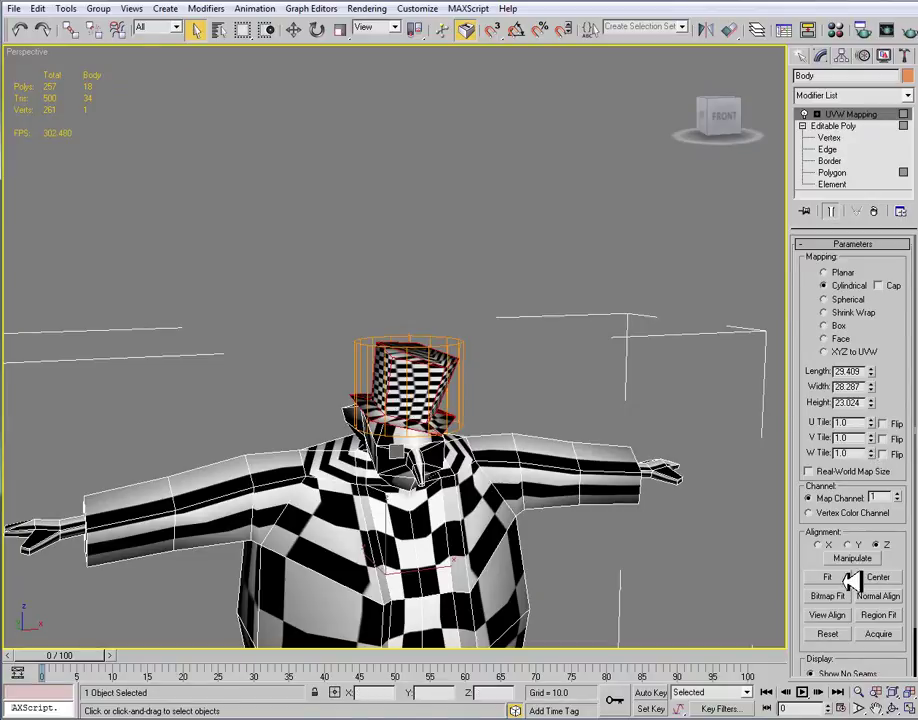
middle_click_drag(549, 481, 570, 465, "alt")
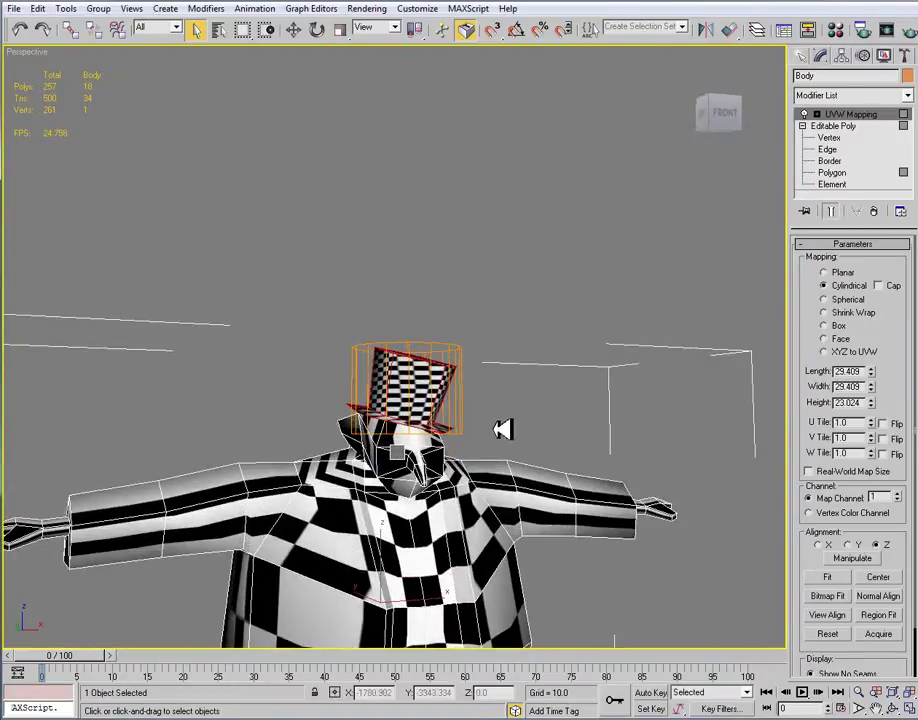
middle_click_drag(510, 393, 480, 405, "alt")
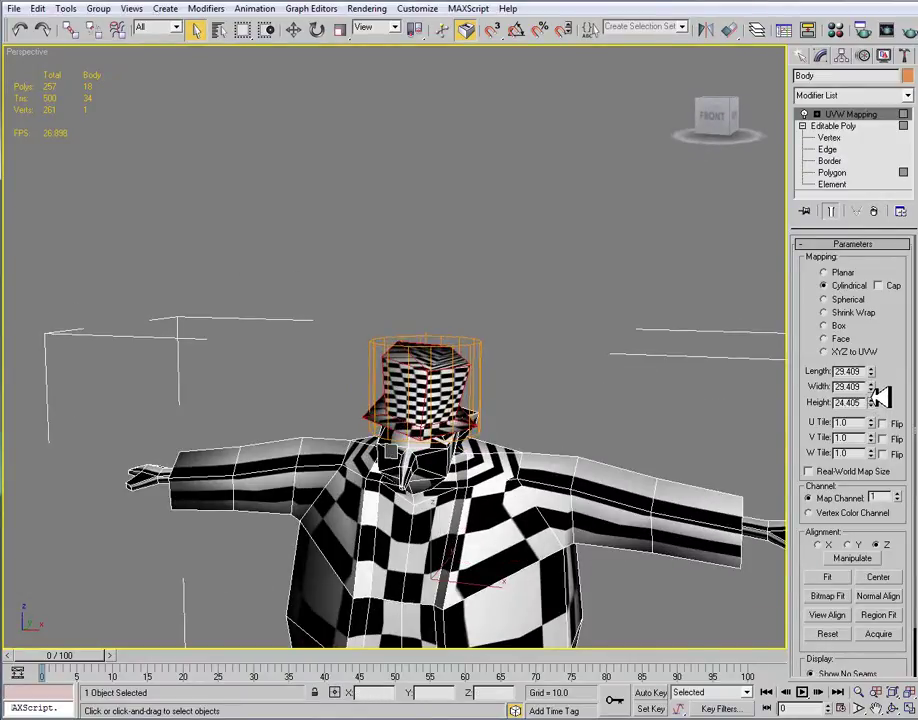
middle_click_drag(487, 352, 529, 328, "alt")
mouse_move(872, 404)
left_mouse_down()
mouse_move(883, 395)
mouse_move(878, 387)
left_mouse_up()
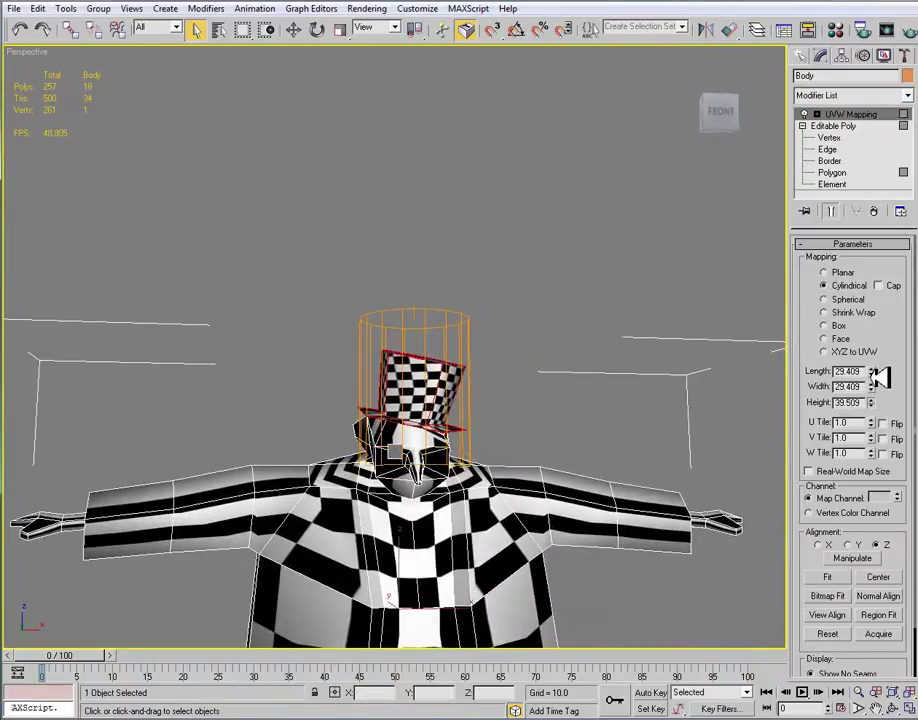
middle_click_drag(453, 383, 455, 425, "alt")
scroll(458, 428, "up", 10)
scroll(445, 460, "down", 6)
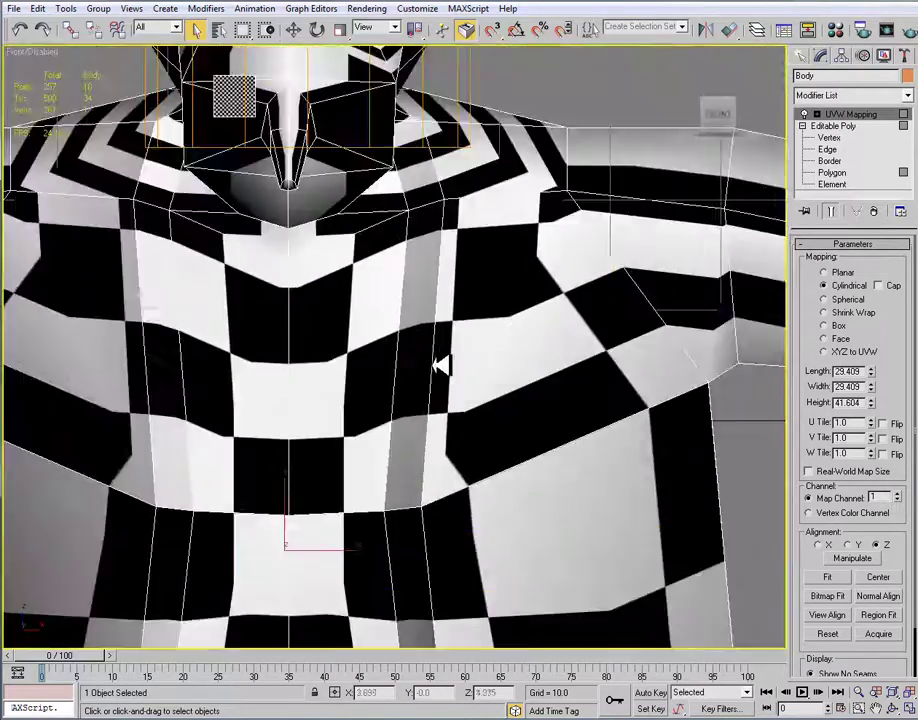
Select the UVW Mapping gizmo and rotate it to start tilting with the hat.
scroll(405, 310, "down", 5)
scroll(400, 290, "up", 8)
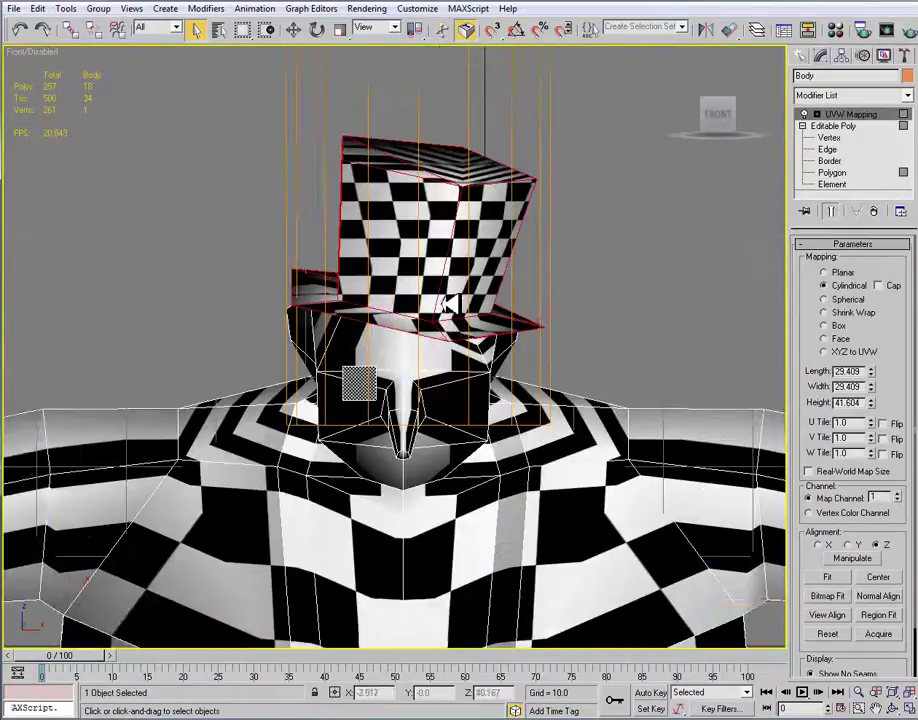
left_click(816, 114)
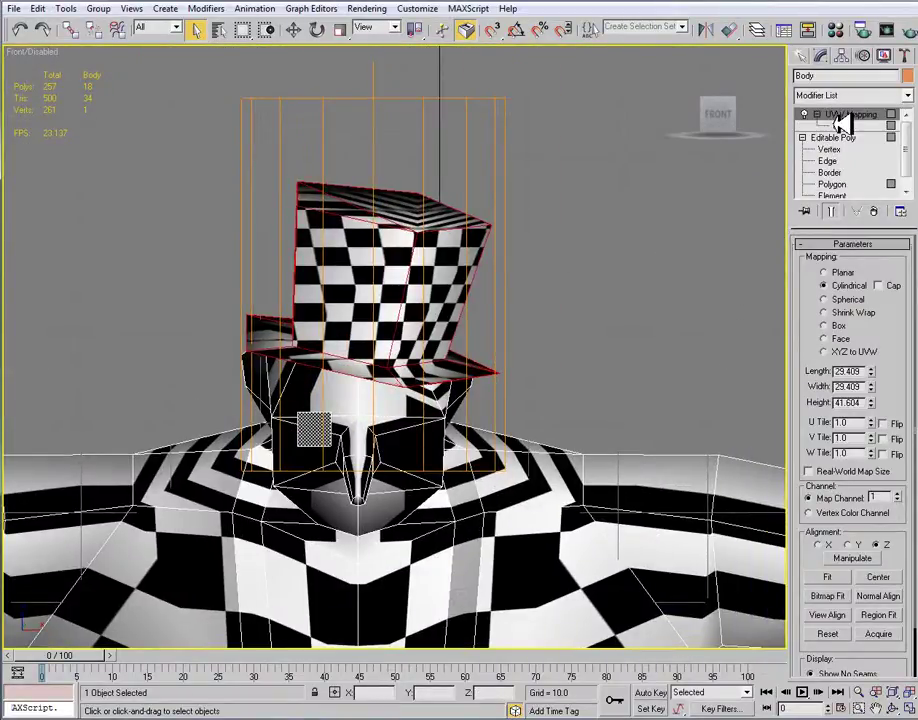
left_click(843, 125)
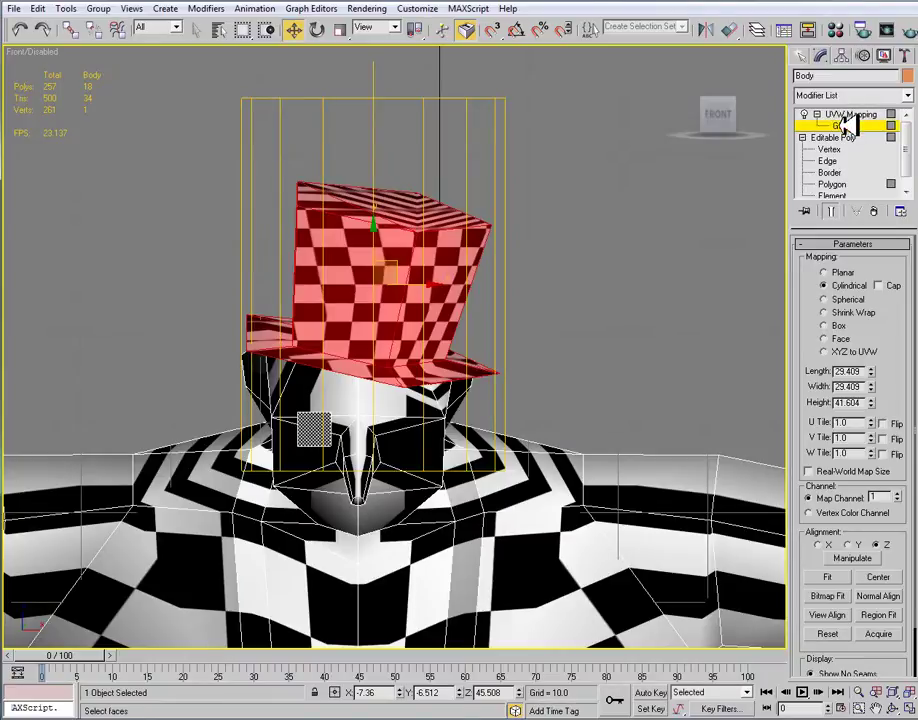
key("e")
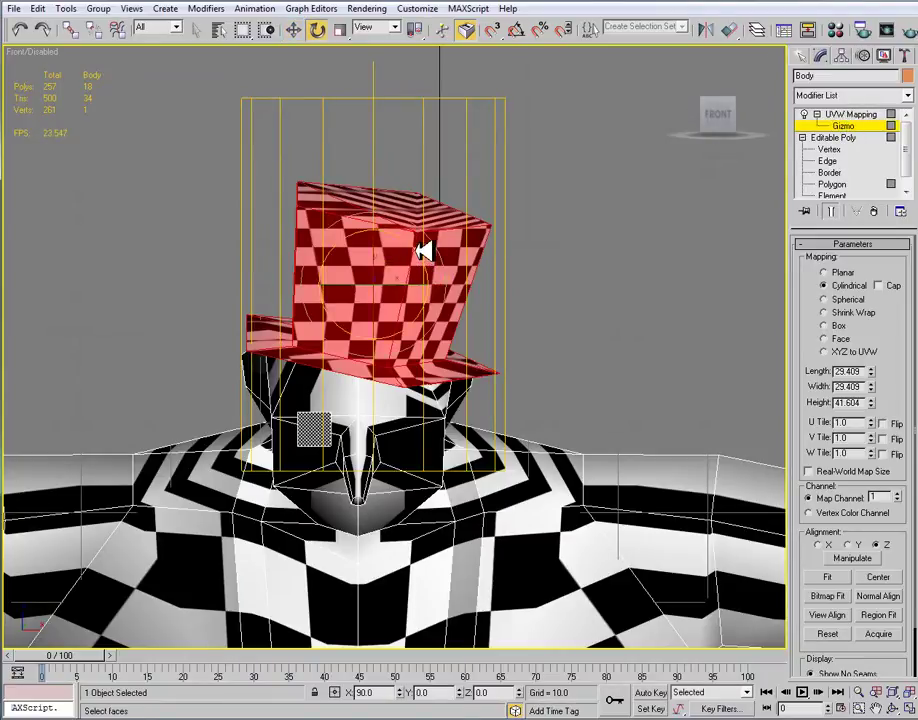
left_click_drag(424, 251, 433, 263)
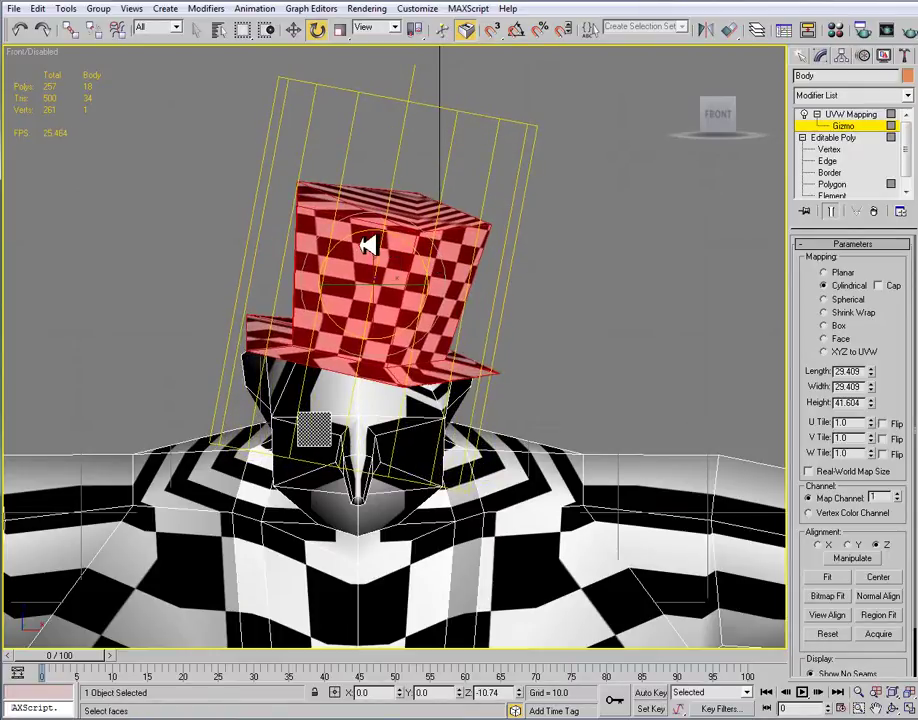
Tilt the gizmo further in the side view, about -11.7°, then inspect the even checkers.
key("l")
scroll(370, 168, "down", 2)
scroll(415, 291, "up", 3)
left_click_drag(441, 333, 444, 352)
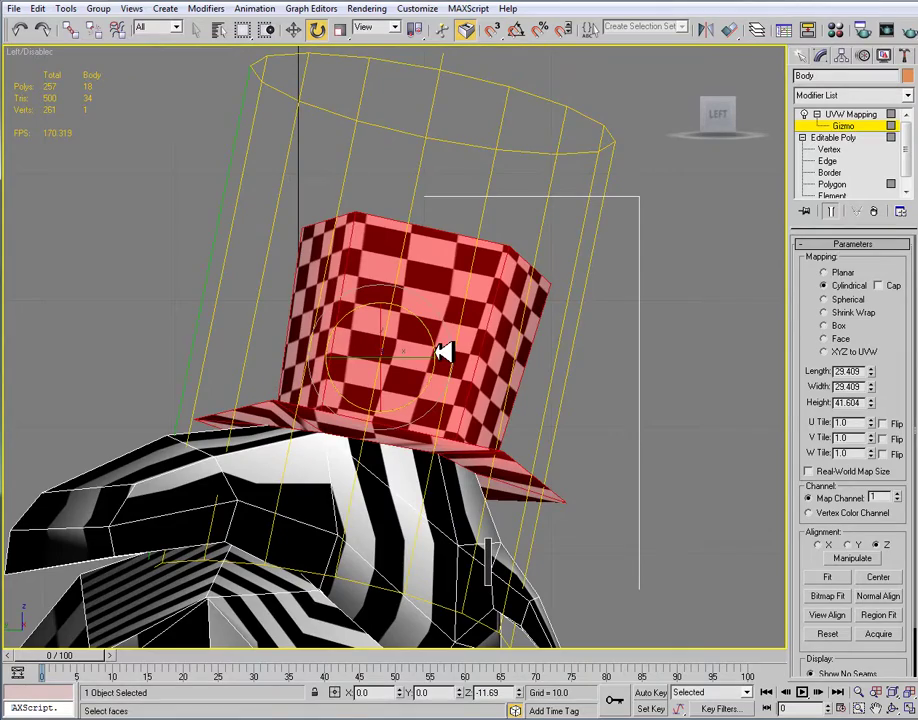
key("p")
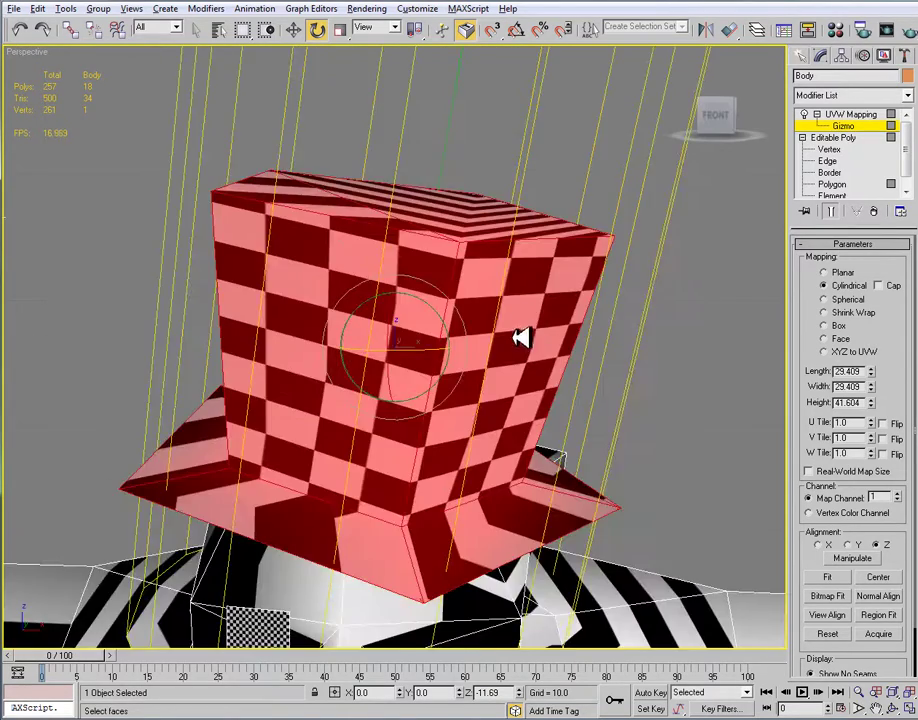
middle_click_drag(519, 340, 320, 302, "alt")
mouse_move(446, 332)
middle_mouse_down("alt")
mouse_move(406, 352)
mouse_move(397, 337)
mouse_move(311, 328)
mouse_move(451, 319)
middle_mouse_up("alt")
middle_click_drag(428, 424, 426, 463, "alt")
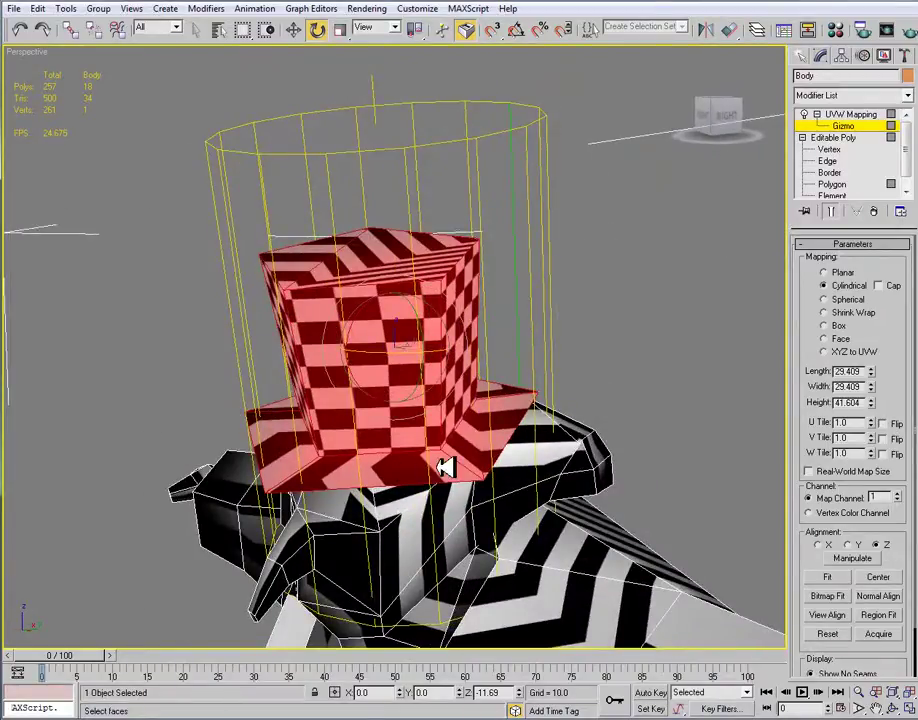
middle_click_drag(481, 432, 311, 311, "alt")
middle_click_drag(343, 374, 614, 322, "alt")
Collapse the UVW Mapping modifier into the editable poly with Collapse All.
left_click(868, 113)
right_click(867, 113)
left_click(857, 113)
left_click(853, 113)
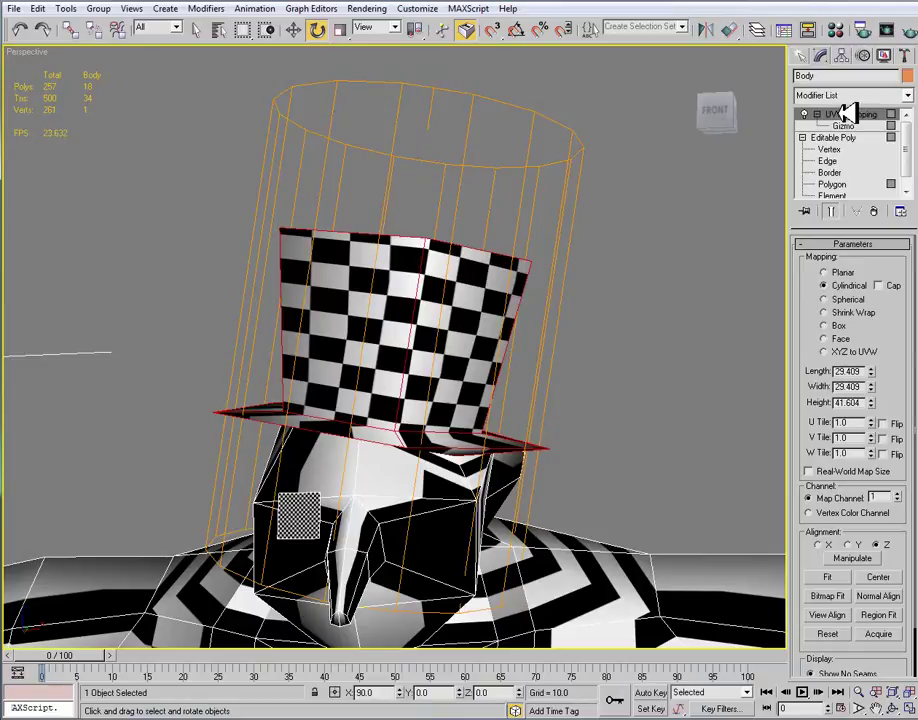
right_click(852, 113)
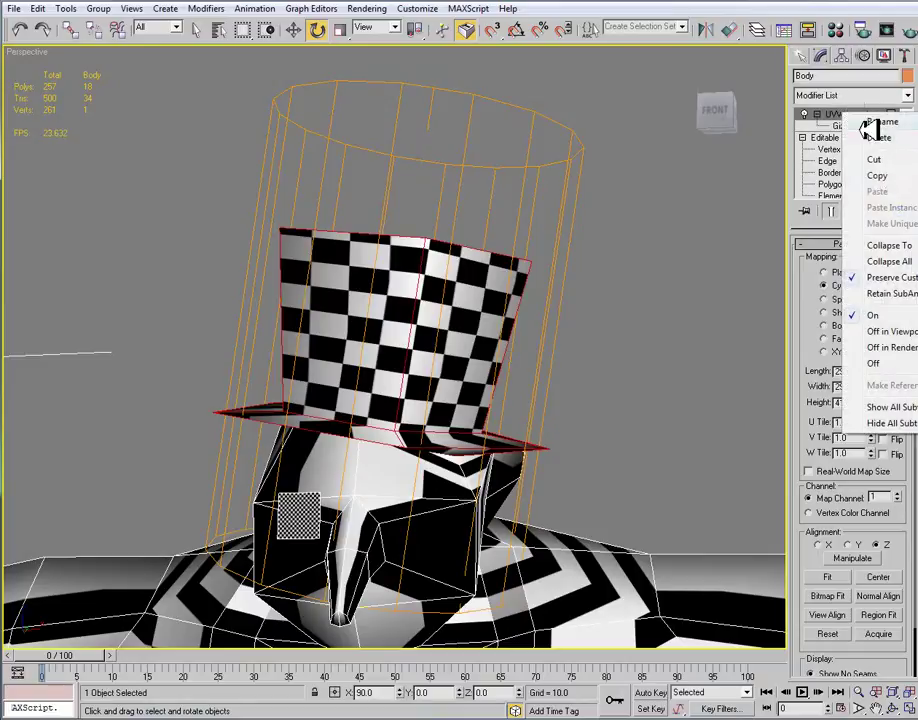
left_click(893, 260)
left_click(541, 398)
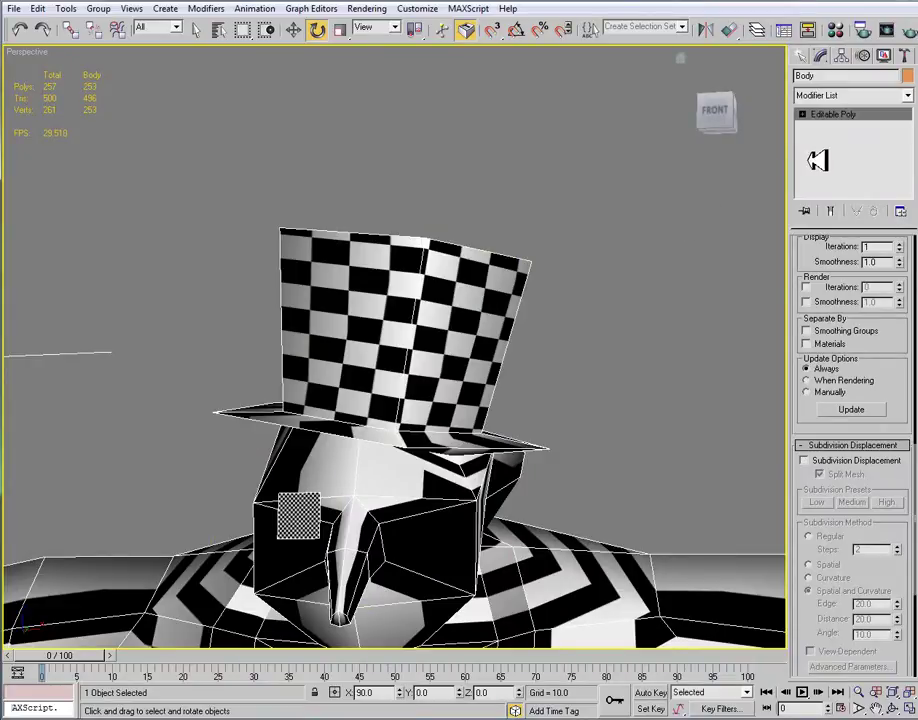
middle_click_drag(701, 207, 568, 348, "alt")
Clear the hat selection and select the head's 50 polygons by smoothing group 2.
left_click(803, 114)
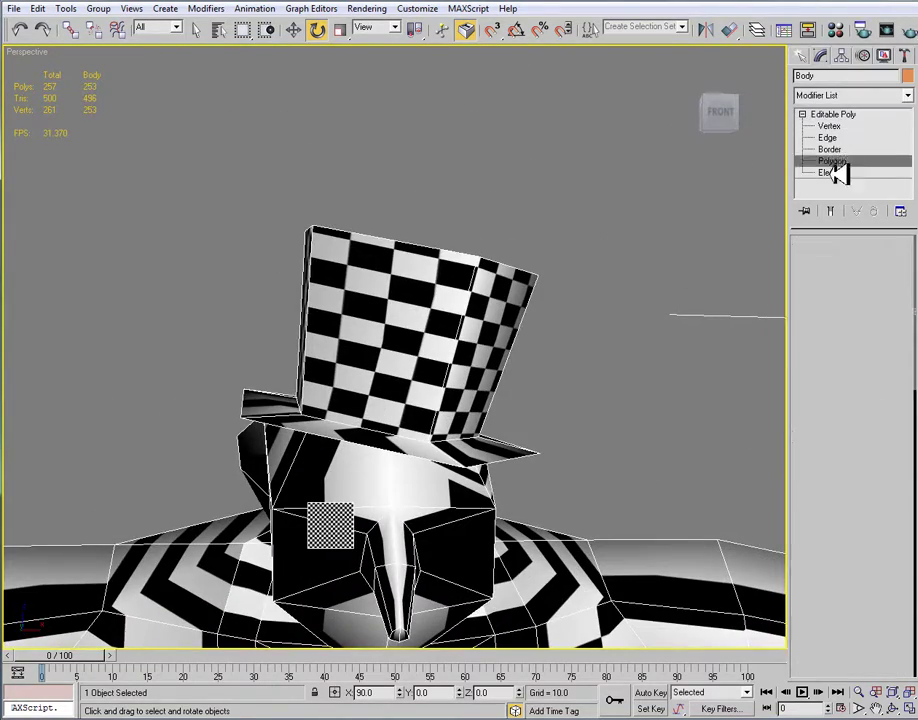
key("4")
scroll(545, 385, "down", 5)
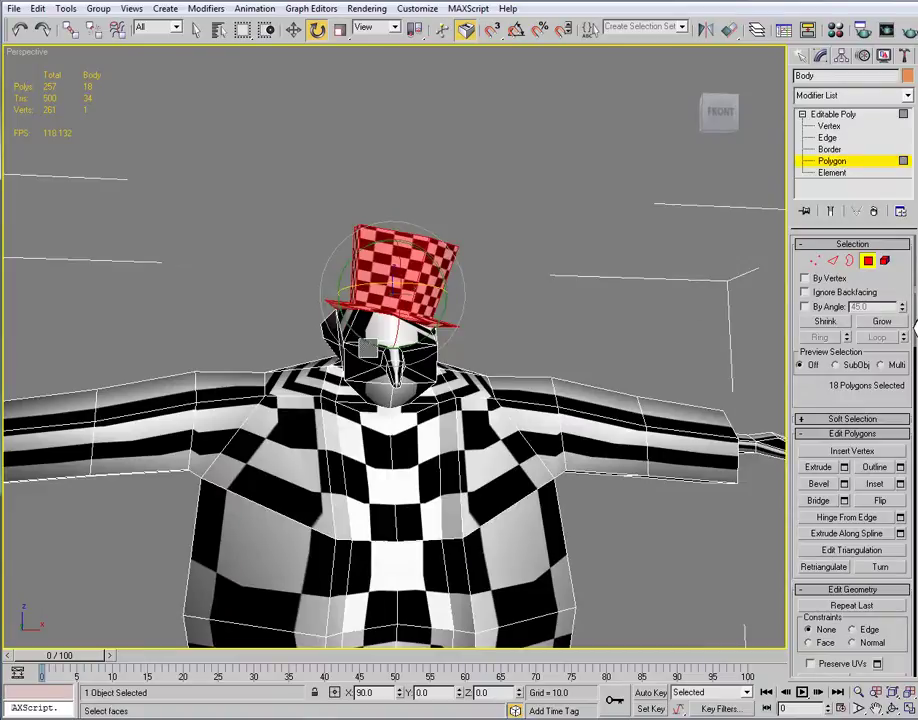
left_click(868, 260)
scroll(852, 450, "down", 20)
scroll(852, 450, "up", 15)
left_click(868, 260)
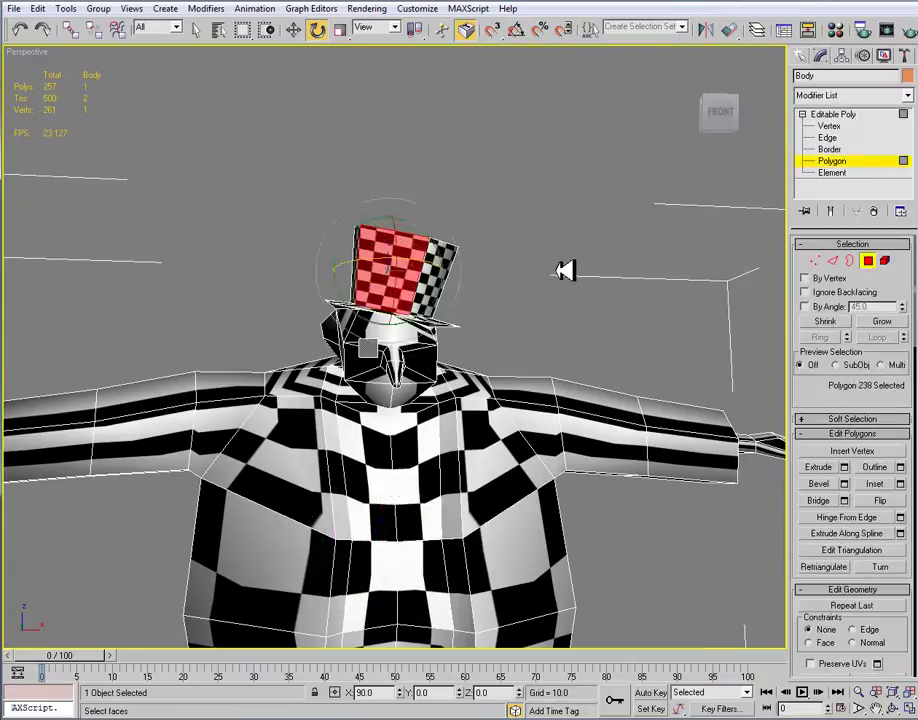
left_click(770, 330)
scroll(845, 451, "down", 15)
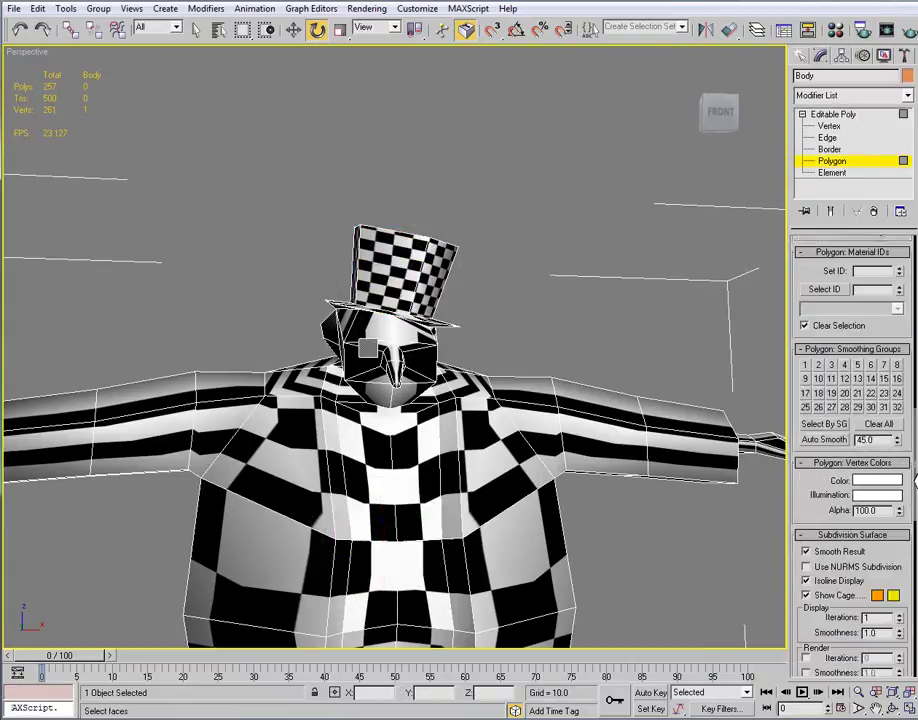
scroll(845, 451, "up", 2)
left_click(845, 451)
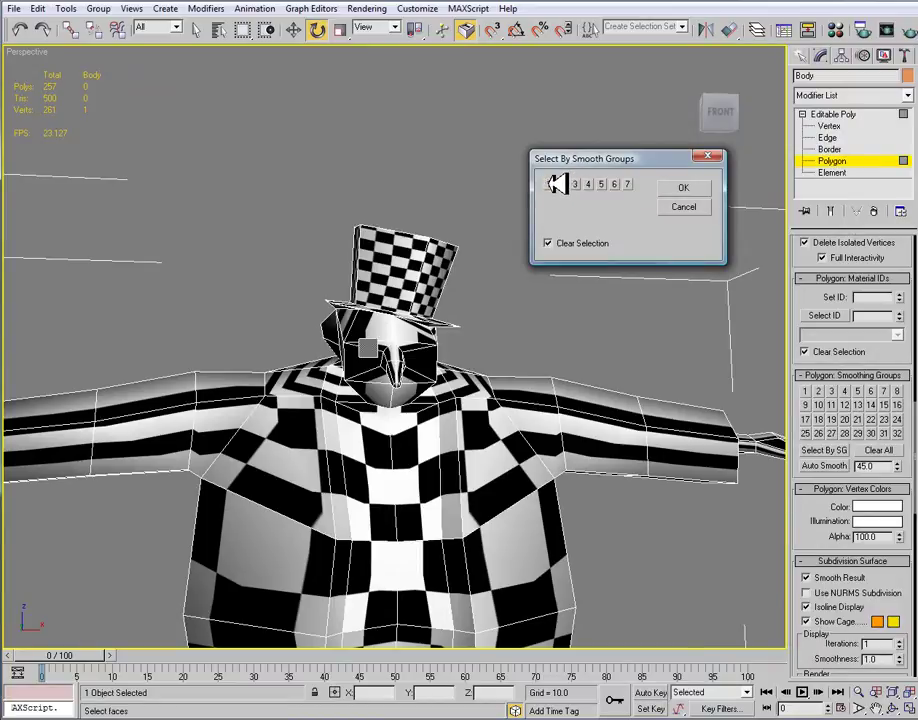
left_click(561, 183)
left_click(683, 187)
Add a cylindrical UVW Map modifier to the head polygons.
middle_click_drag(459, 362, 492, 363, "alt")
middle_click_drag(675, 267, 598, 289, "alt")
right_click(680, 263)
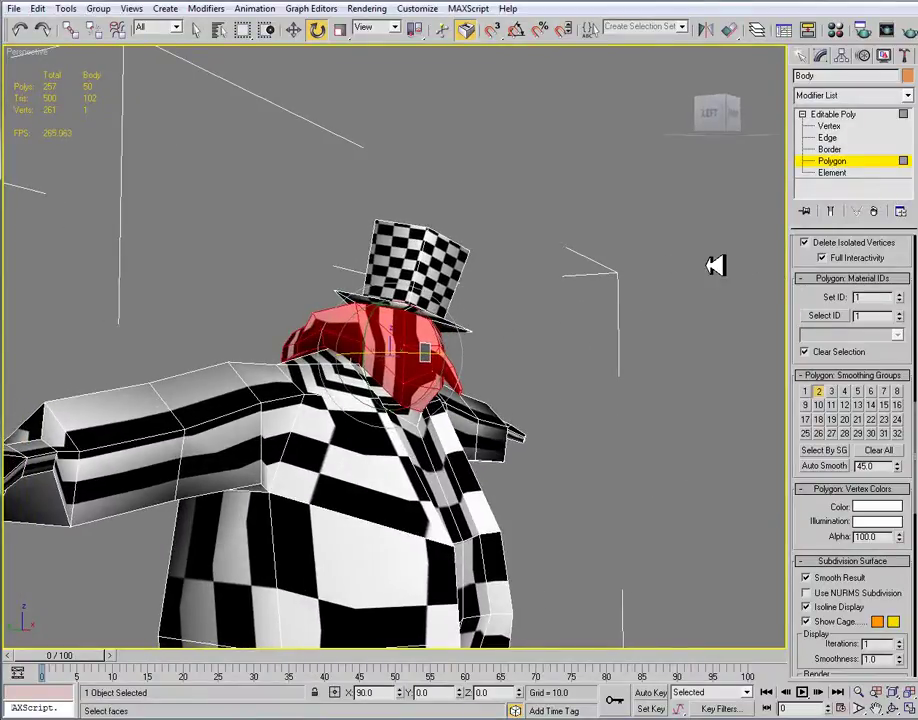
left_click(910, 95)
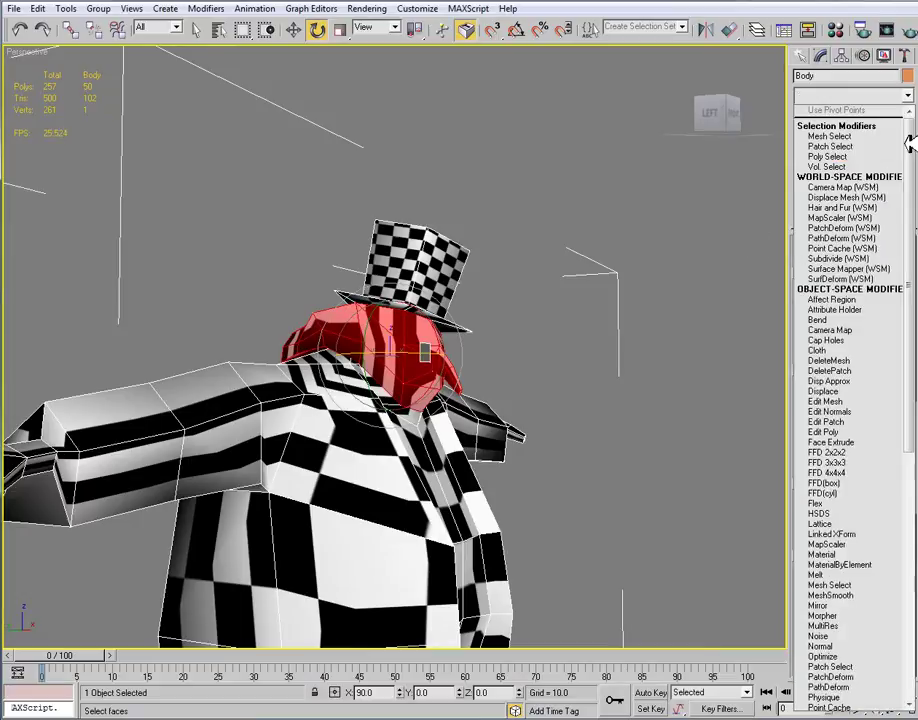
left_click_drag(910, 139, 908, 508)
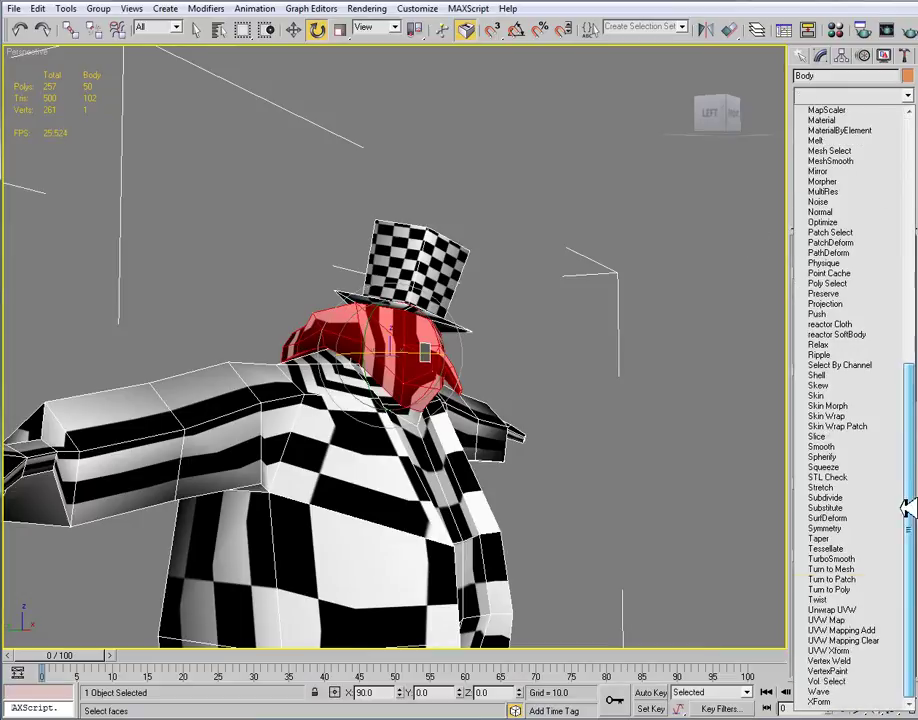
left_click(877, 618)
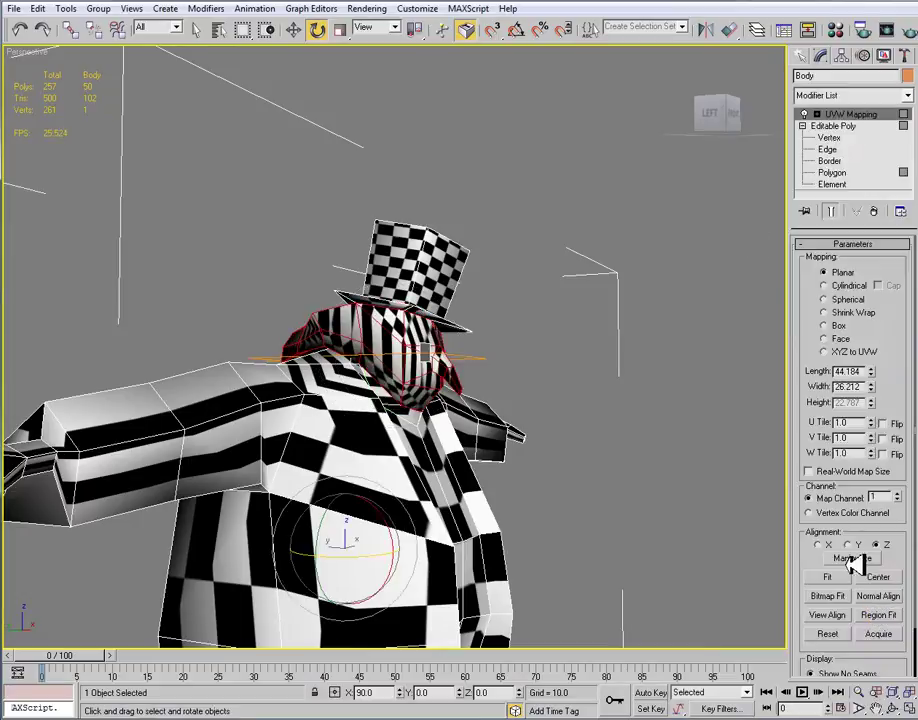
left_click(830, 286)
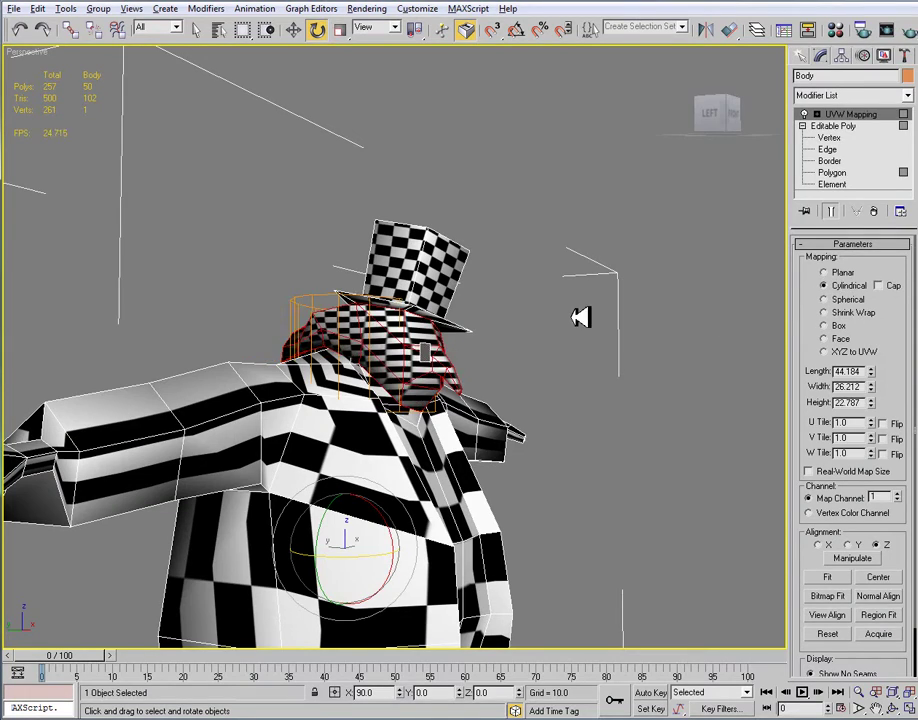
Fit the head's cylinder gizmo and raise its height to about 83.63, then expand the modifier.
middle_click_drag(570, 318, 610, 318, "alt")
mouse_move(545, 305)
middle_mouse_down("alt")
mouse_move(539, 300)
mouse_move(560, 310)
middle_mouse_up("alt")
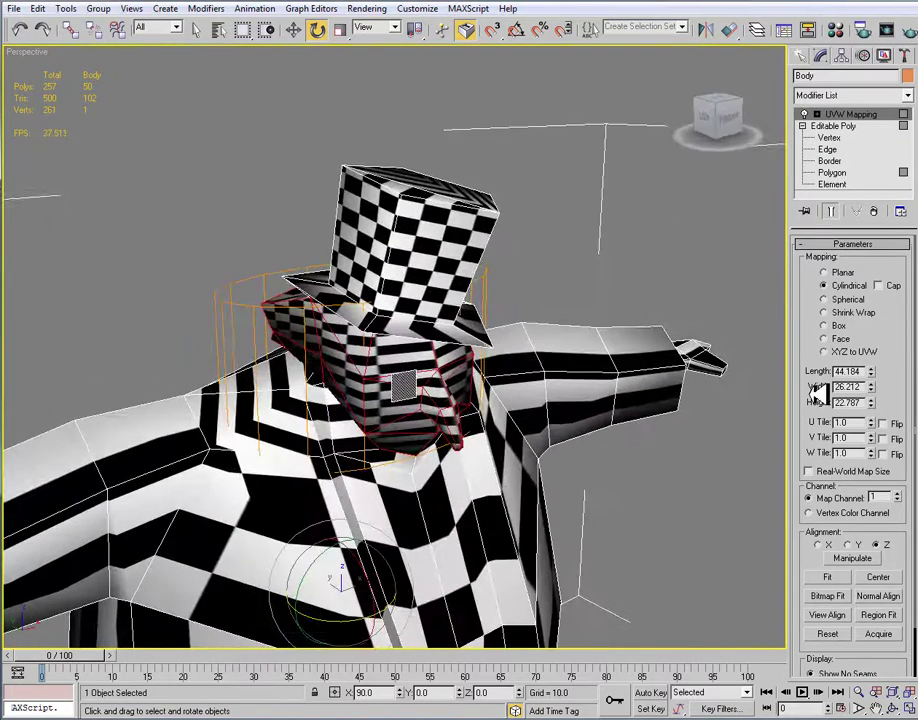
left_click(838, 577)
middle_click_drag(619, 484, 790, 514, "alt")
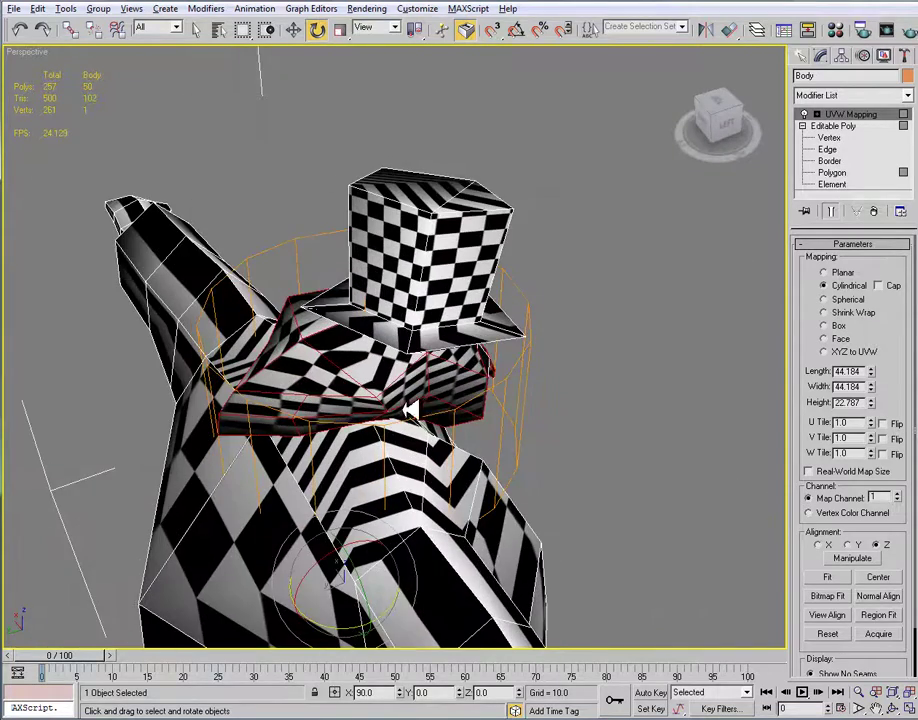
mouse_move(410, 403)
middle_mouse_down("alt")
mouse_move(400, 360)
mouse_move(420, 390)
middle_mouse_up("alt")
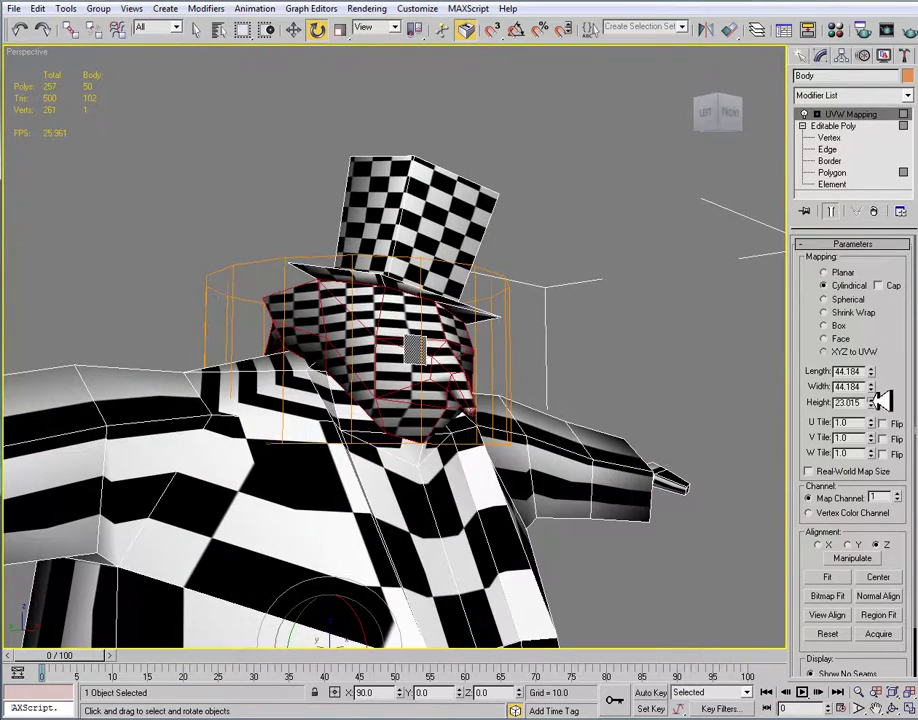
left_click_drag(872, 399, 830, 211)
middle_click_drag(540, 340, 470, 355, "alt")
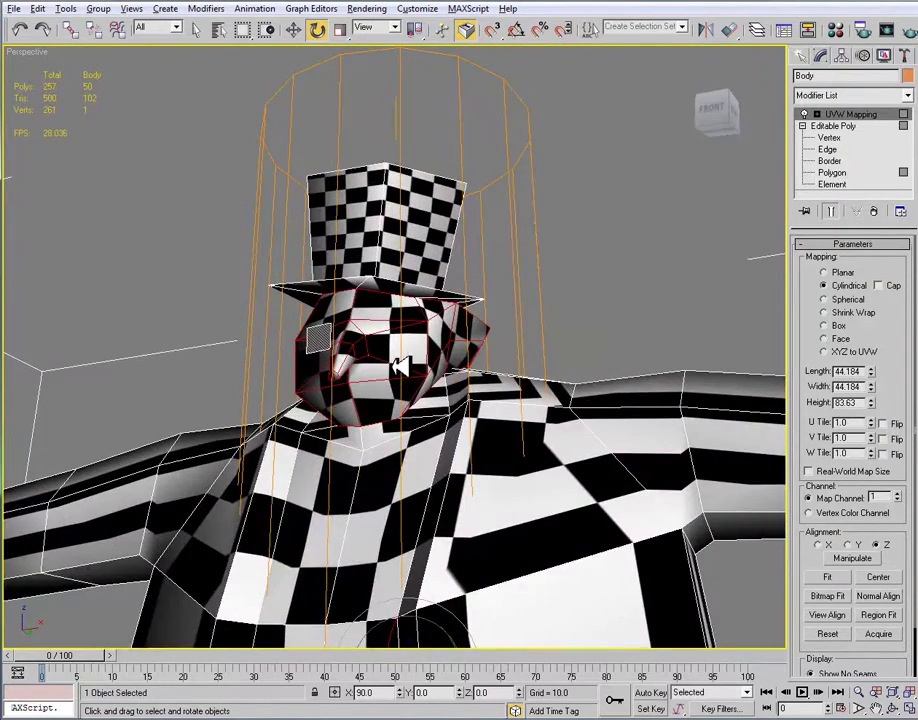
middle_click_drag(400, 367, 585, 348, "alt")
left_click(820, 114)
Select the head mapping gizmo, enable Thick Seam Display, and inspect the seam.
left_click(843, 126)
mouse_move(420, 330)
middle_mouse_down("alt")
mouse_move(360, 328)
mouse_move(487, 330)
mouse_move(425, 318)
middle_mouse_up("alt")
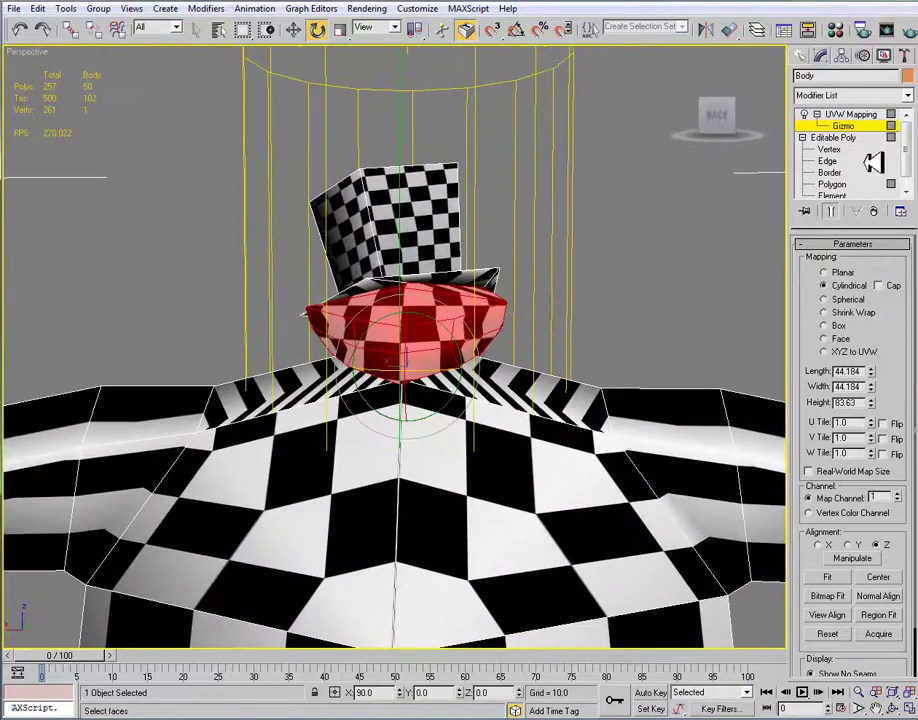
left_click_drag(913, 321, 915, 550)
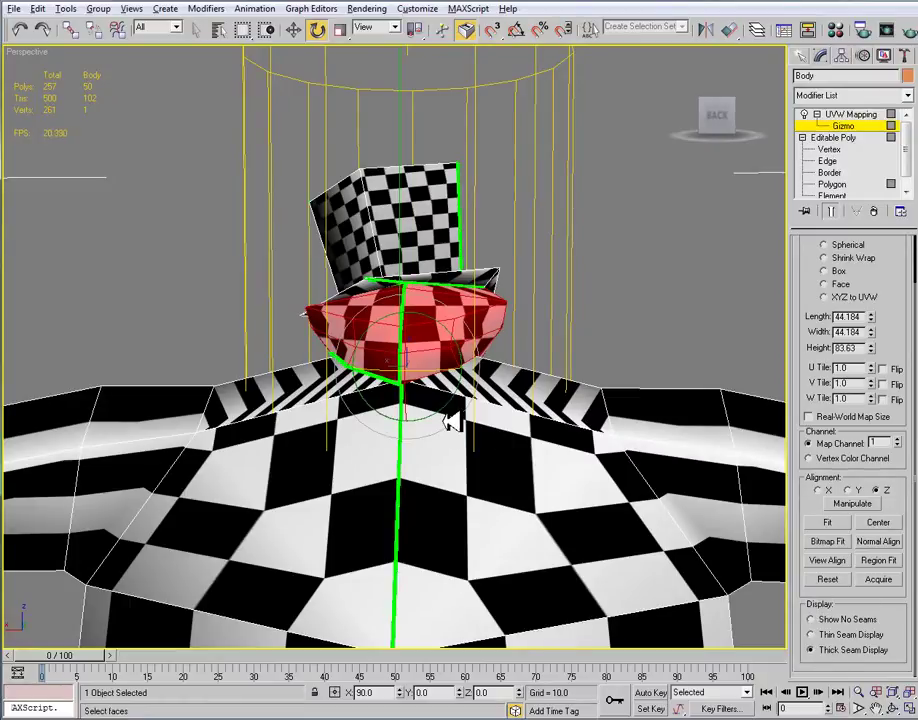
middle_click_drag(450, 422, 440, 318, "alt")
middle_click_drag(424, 366, 401, 321, "alt")
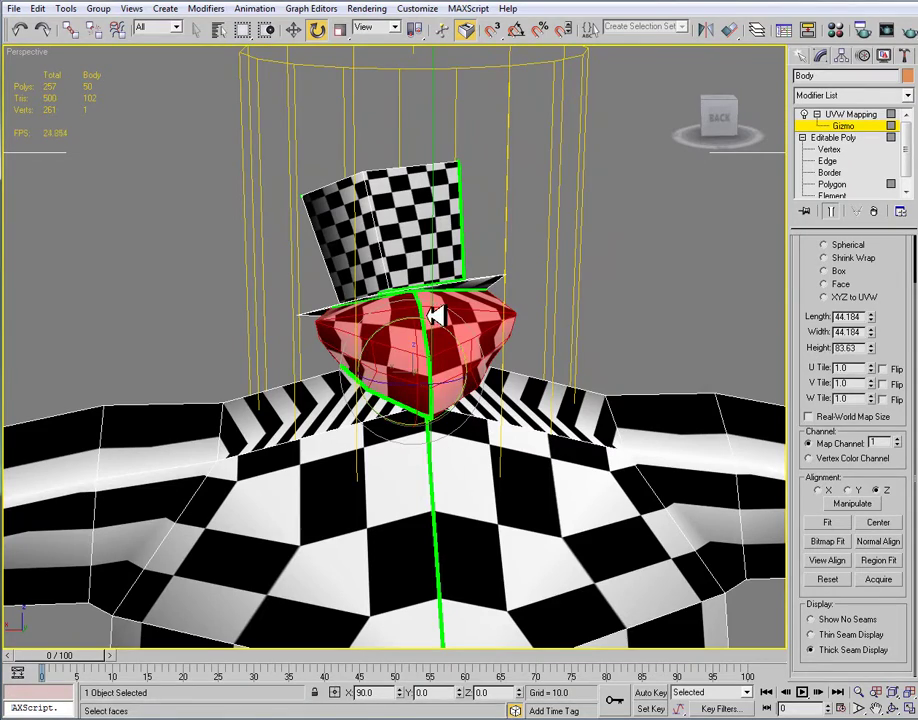
middle_click_drag(455, 398, 480, 401, "alt")
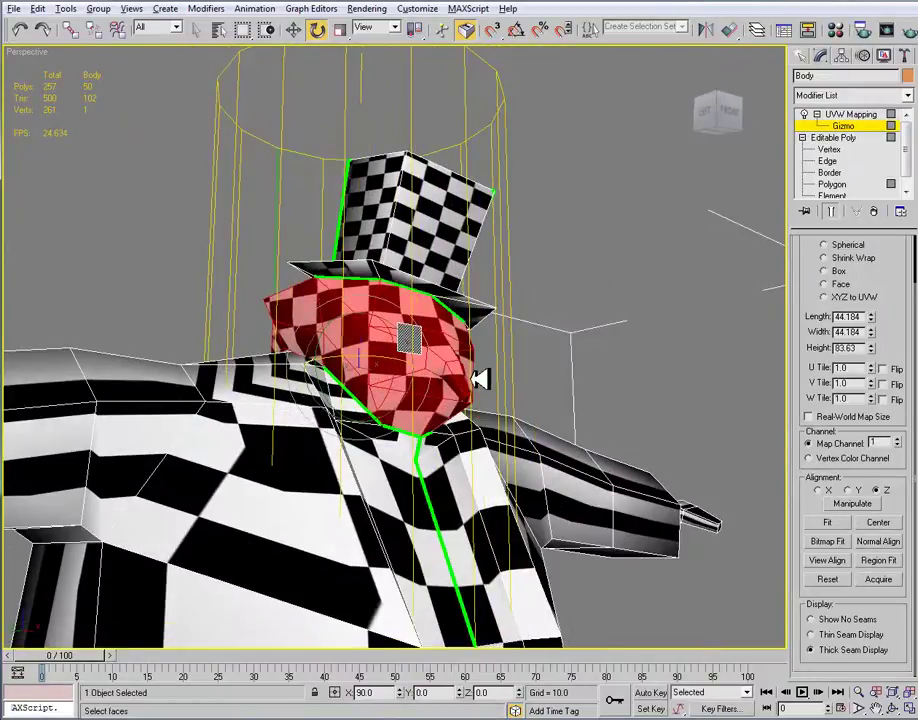
middle_click_drag(570, 418, 486, 342, "alt")
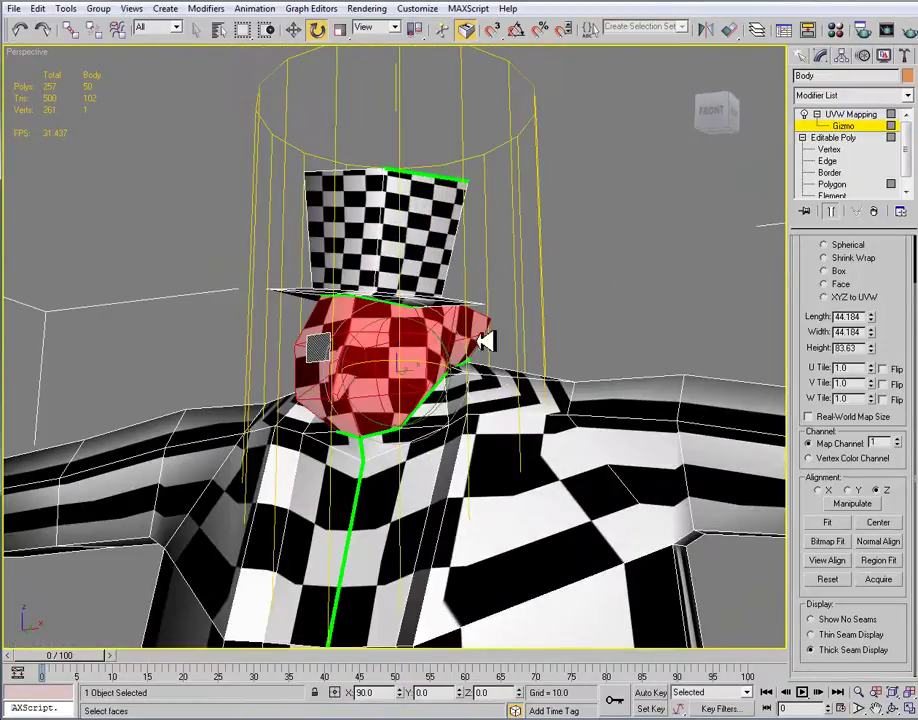
Collapse the head's UVW Mapping into the mesh with Collapse All.
right_click(855, 114)
left_click(910, 260)
left_click(537, 402)
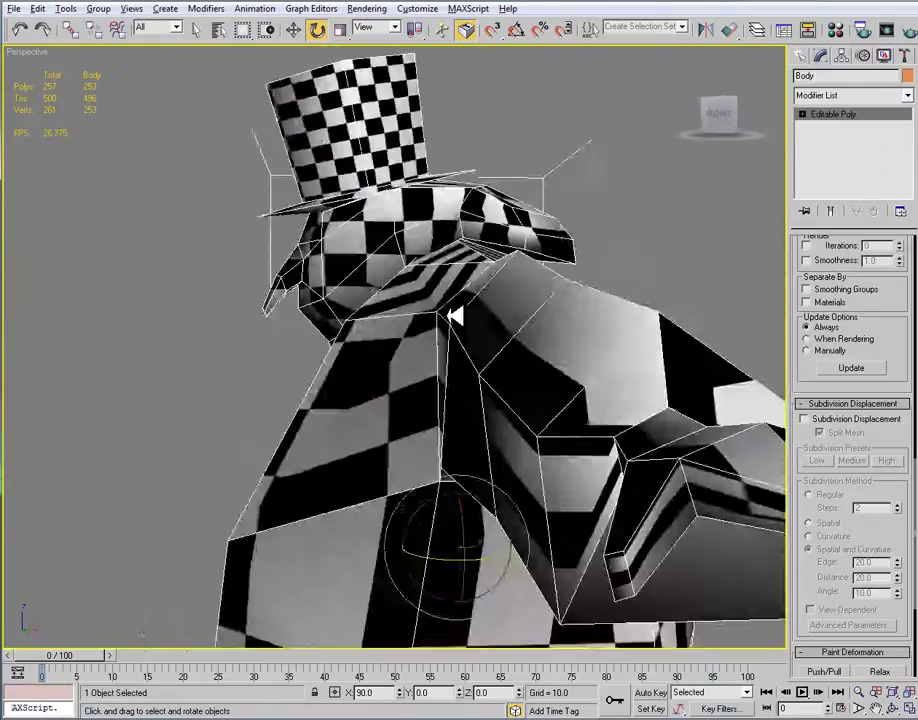
middle_click_drag(443, 318, 600, 310, "alt")
At Polygon level, select the scarf's 8 polygons by smoothing group 3.
left_click(803, 114)
left_click(832, 160)
left_click(563, 300)
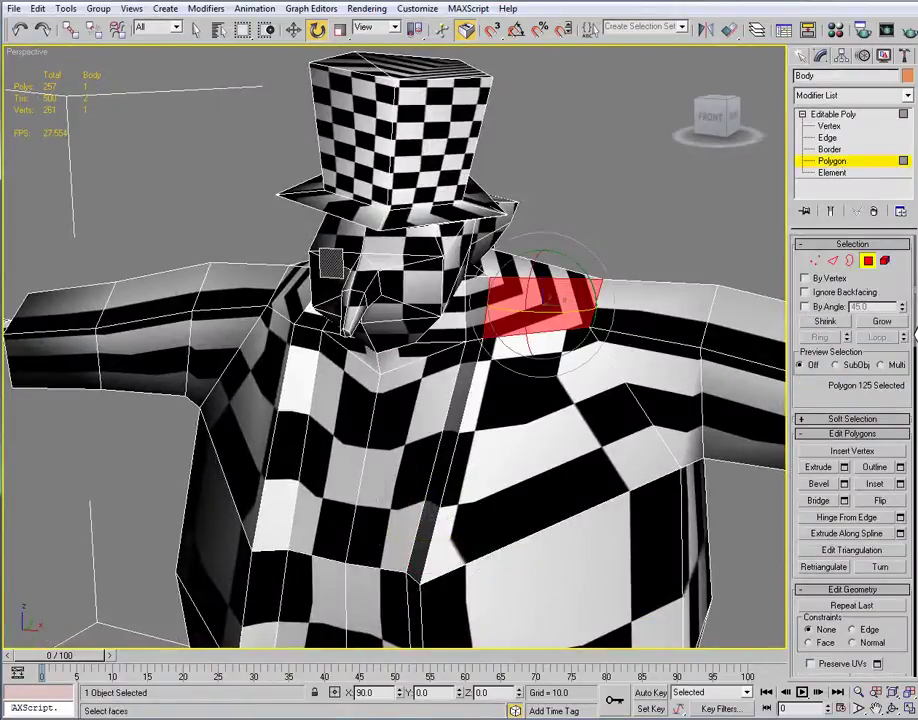
left_click_drag(913, 333, 912, 499)
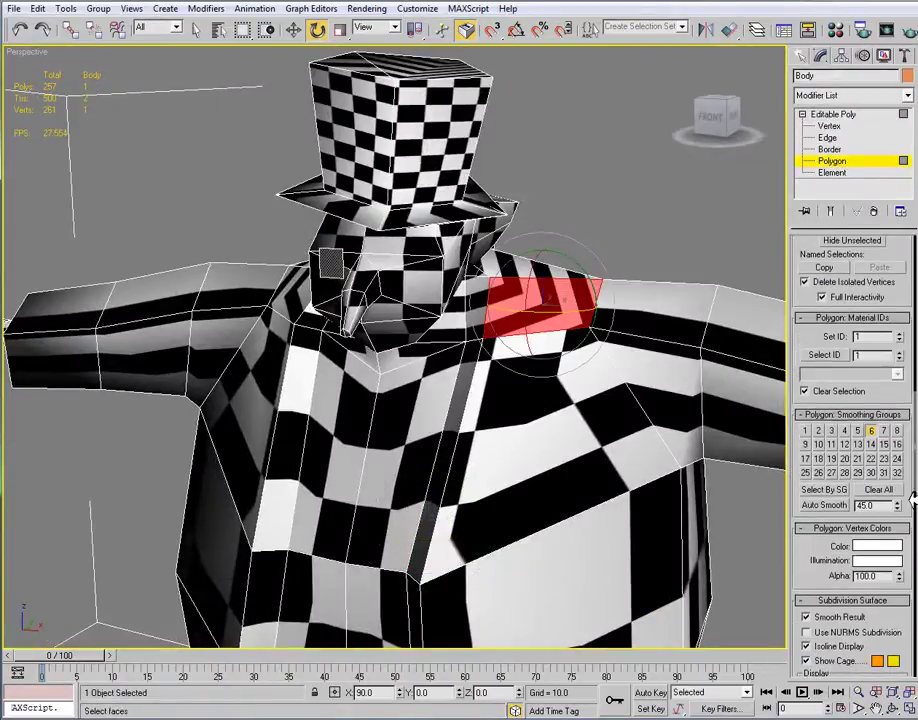
left_click(668, 281)
left_click(820, 489)
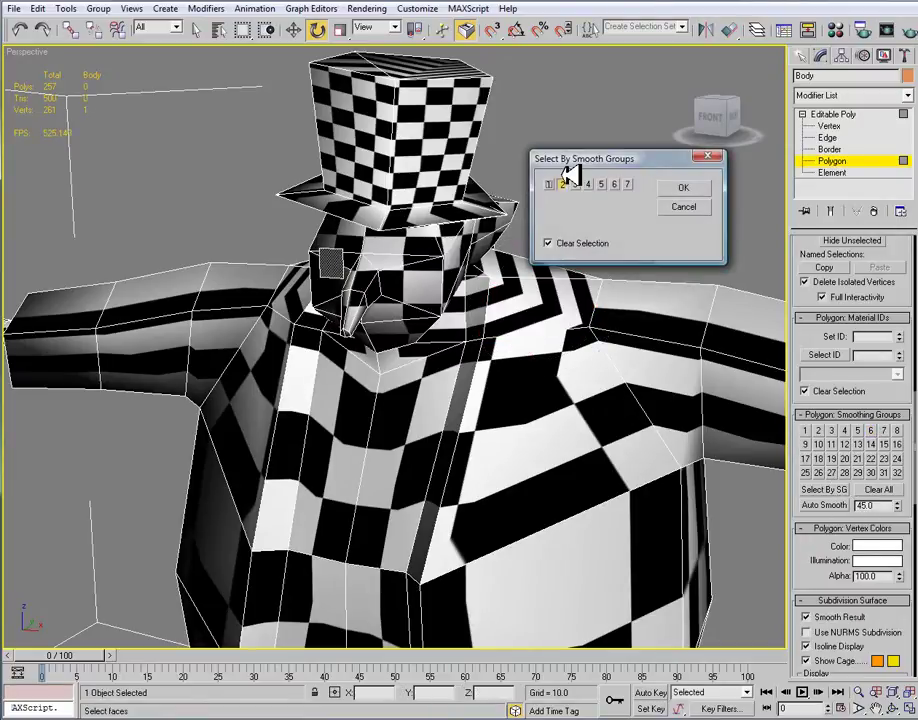
left_click(693, 188)
scroll(450, 330, "down", 5)
middle_click_drag(470, 330, 545, 355, "alt")
scroll(520, 335, "up", 3)
left_click(907, 94)
left_click_drag(910, 125, 908, 479)
Add a Y-aligned planar UVW Map to the scarf, fit it, and enlarge it to 61.869 × 66.801.
left_click(877, 620)
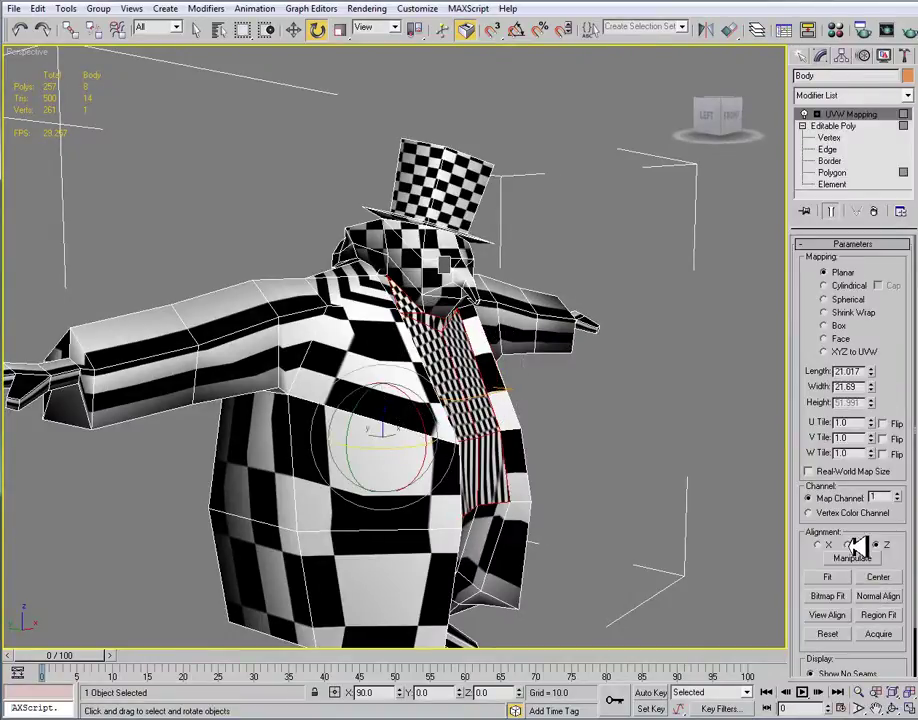
left_click(851, 544)
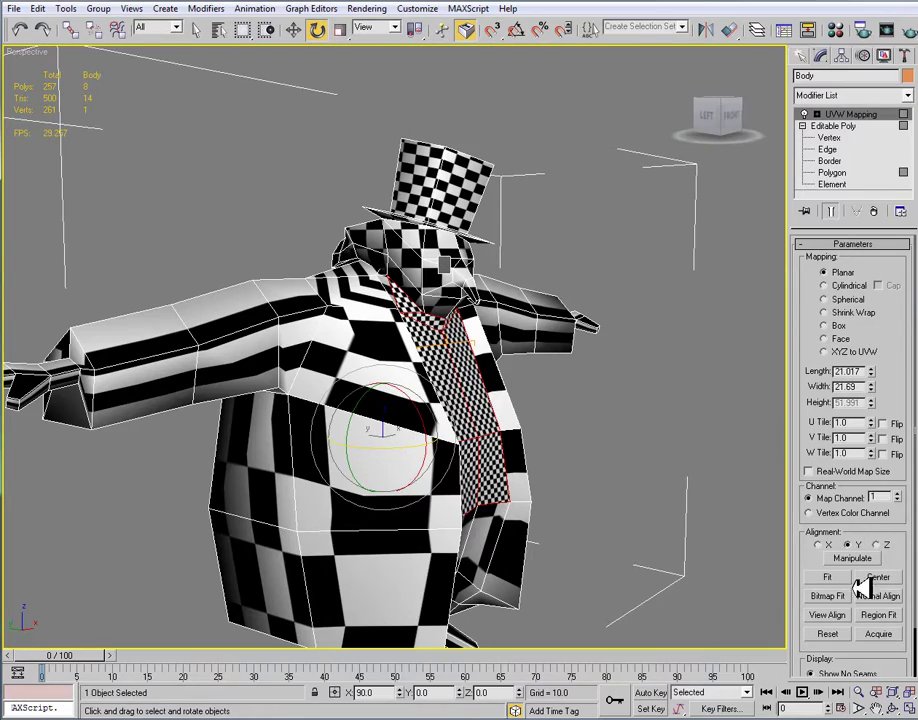
left_click(841, 577)
middle_click_drag(748, 469, 574, 421, "alt")
middle_click_drag(537, 380, 380, 276, "alt")
middle_click_drag(588, 371, 713, 384, "alt")
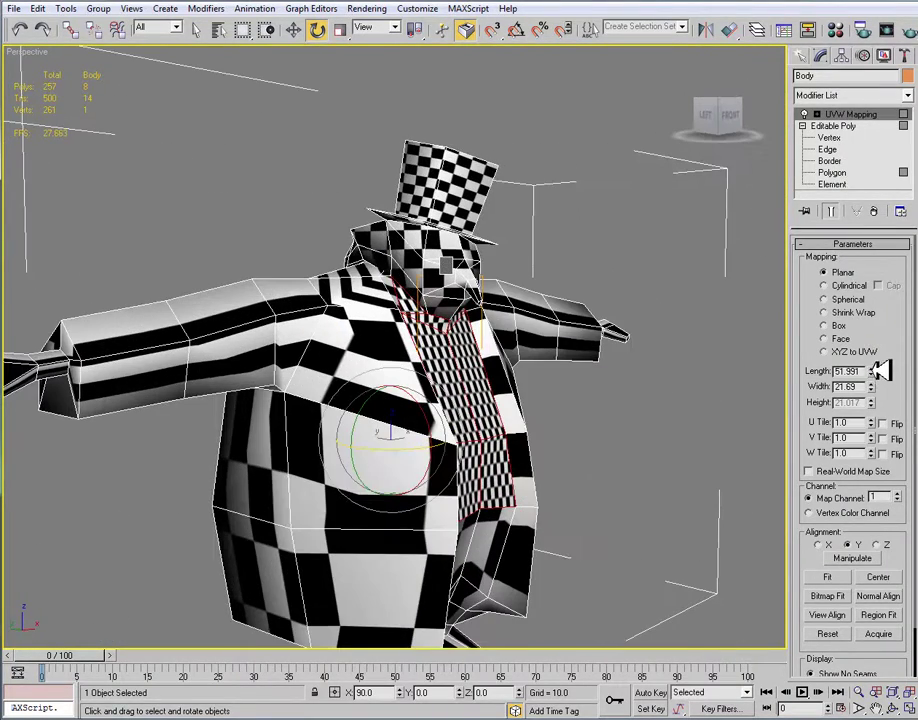
left_click_drag(873, 379, 866, 250)
scroll(480, 358, "up", 4)
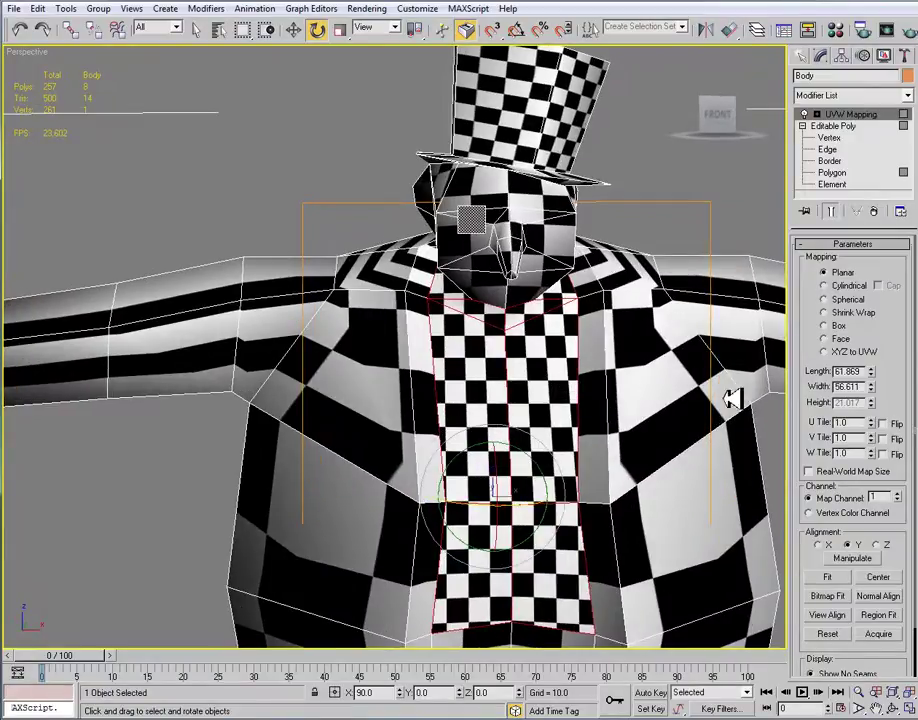
left_click_drag(877, 388, 877, 375)
middle_click_drag(602, 459, 884, 288, "alt")
Collapse the stack to bake the scarf mapping into the Editable Poly.
right_click(852, 124)
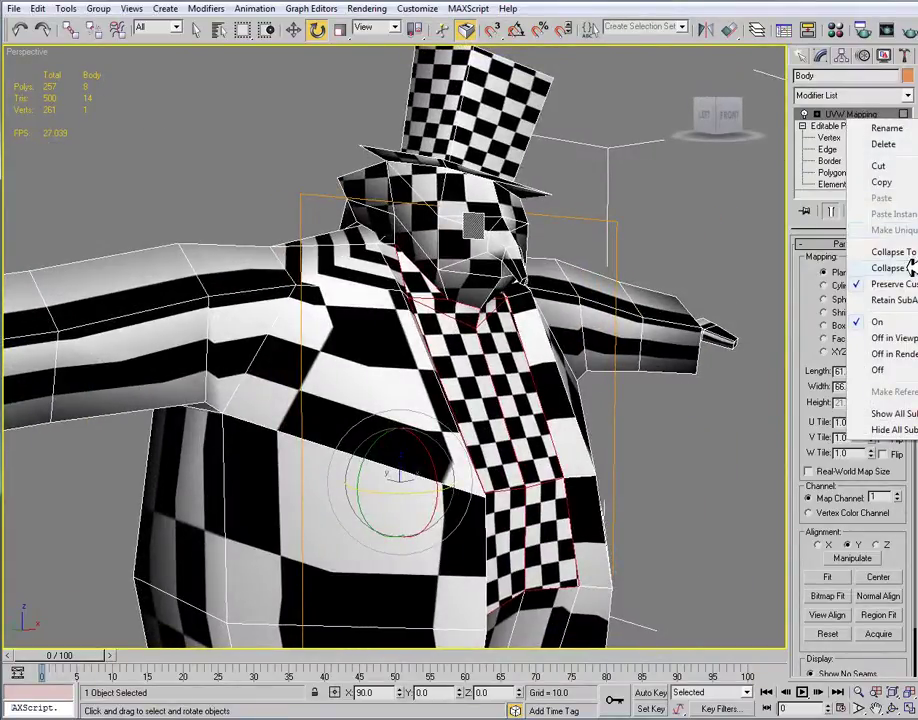
left_click(895, 268)
left_click(531, 402)
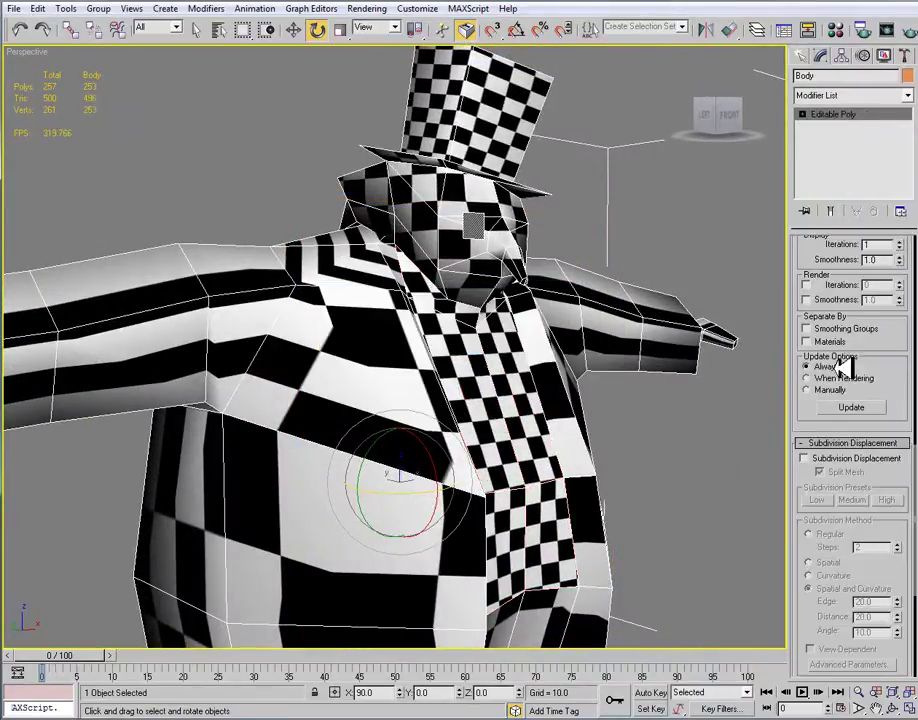
At Polygon level, select the lower body's smoothing-group-4 polygons and orbit to inspect them.
left_click(803, 114)
left_click(832, 161)
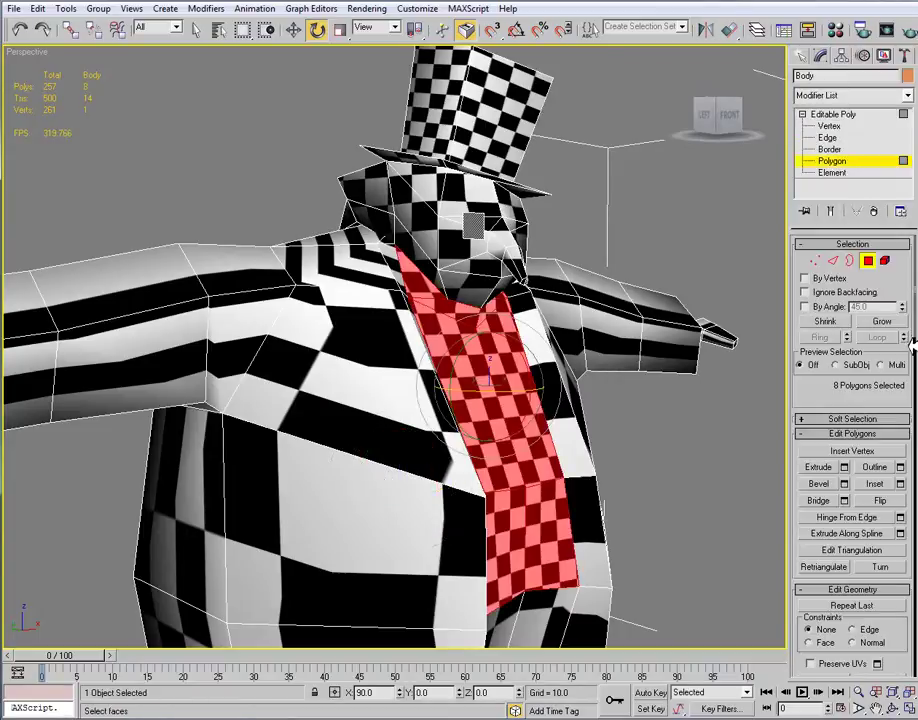
left_click(690, 394)
scroll(852, 450, "down", 10)
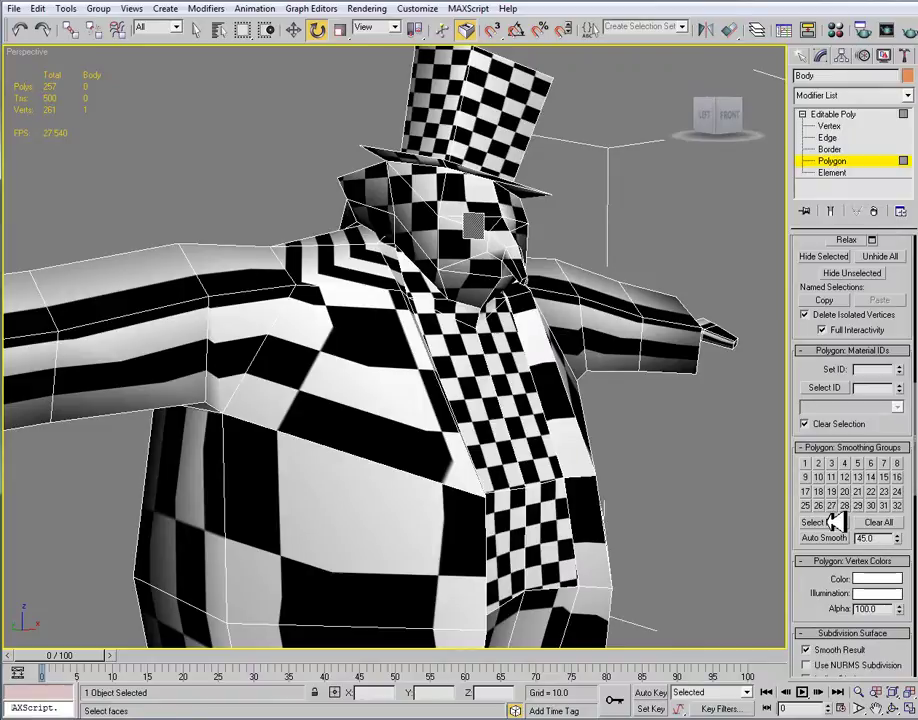
left_click(826, 522)
left_click(576, 186)
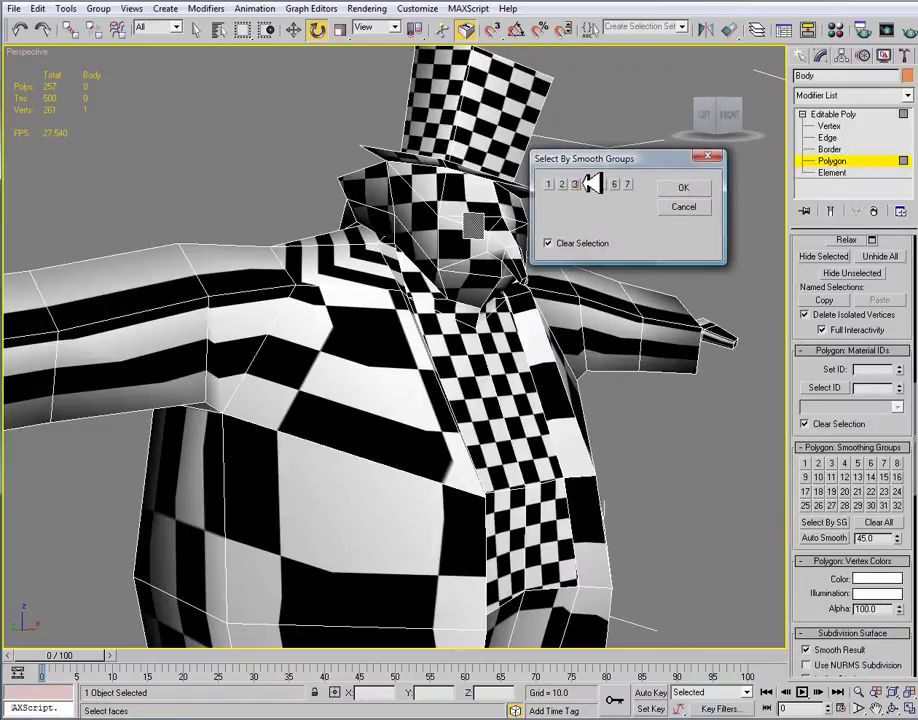
left_click(672, 190)
middle_click_drag(580, 318, 547, 218, "alt")
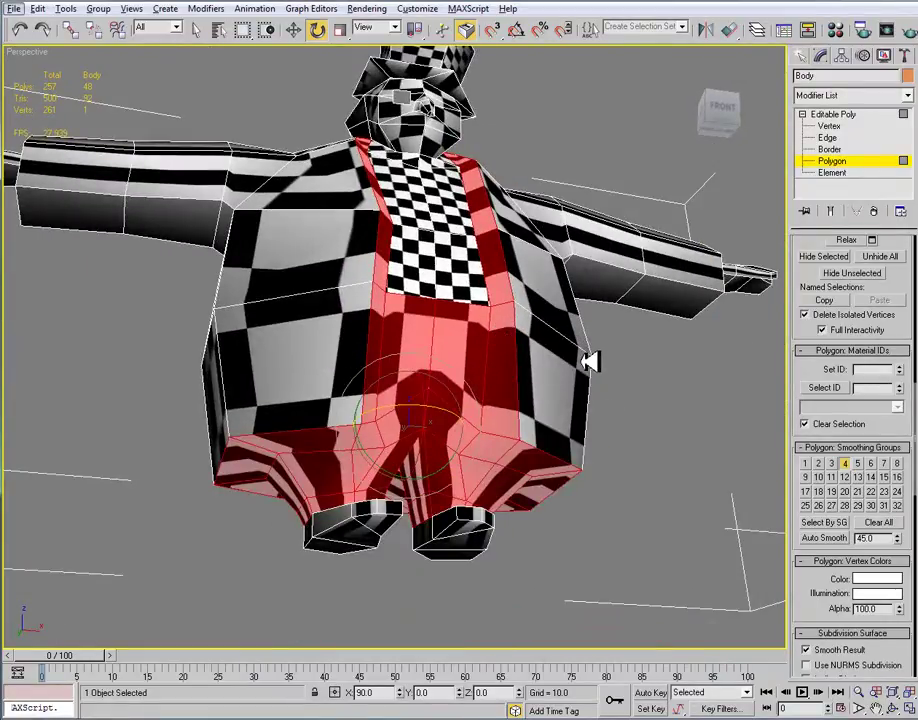
mouse_move(425, 374)
middle_mouse_down("alt")
mouse_move(488, 352)
mouse_move(445, 332)
mouse_move(637, 340)
mouse_move(639, 320)
mouse_move(615, 340)
mouse_move(506, 343)
mouse_move(412, 375)
mouse_move(414, 355)
middle_mouse_up("alt")
mouse_move(383, 462)
middle_mouse_down("alt")
mouse_move(410, 529)
mouse_move(395, 465)
middle_mouse_up("alt")
Add a cylindrical UVW Map to the lower-body polygons and fit it to the selection.
left_click(906, 95)
scroll(850, 400, "down", 15)
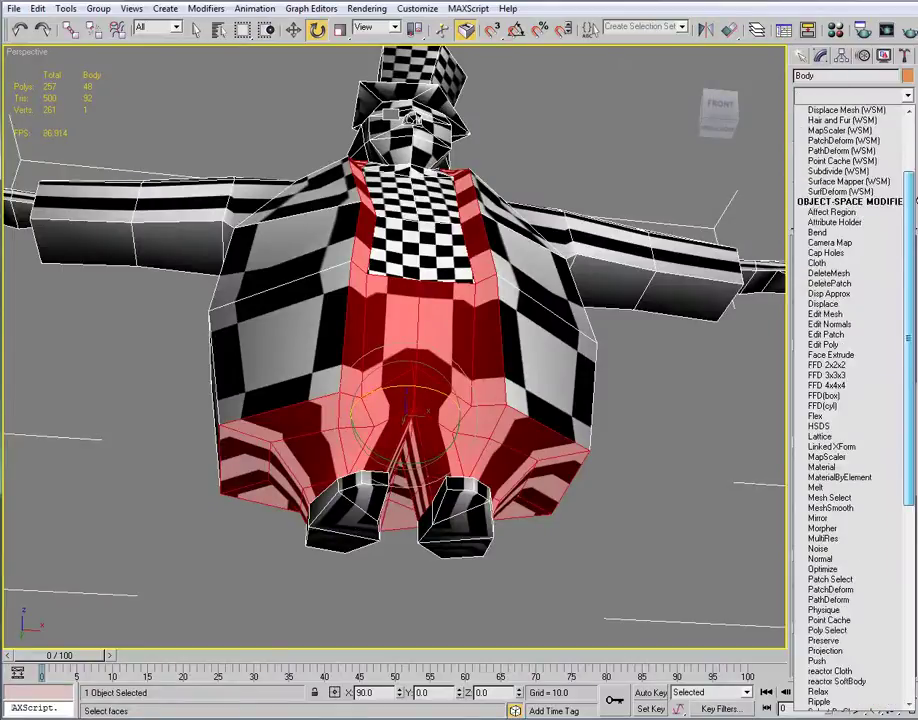
left_click(860, 620)
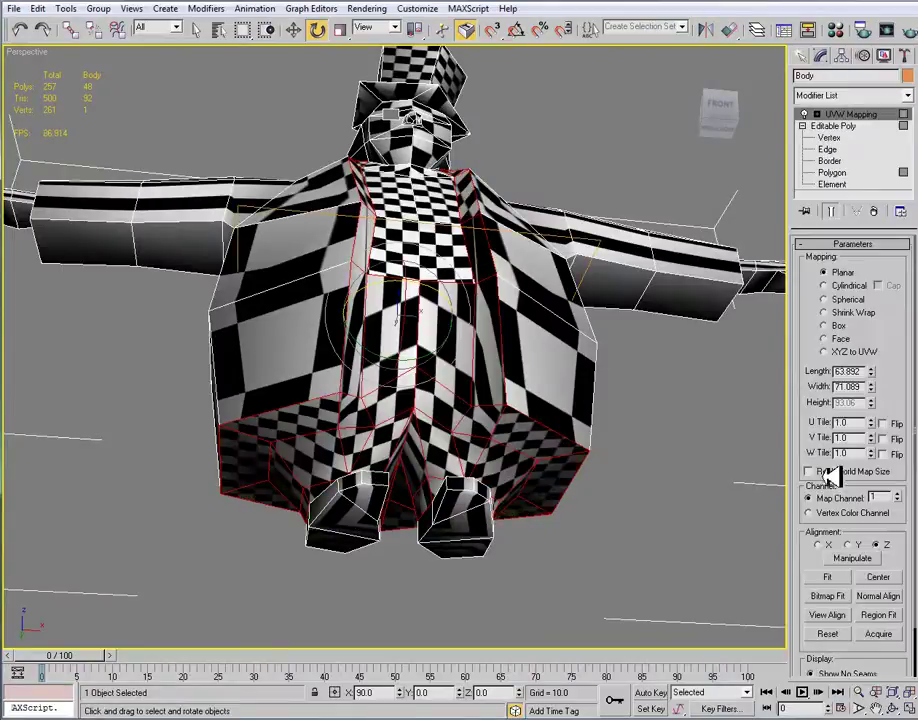
left_click(825, 286)
middle_click_drag(500, 305, 497, 340, "alt")
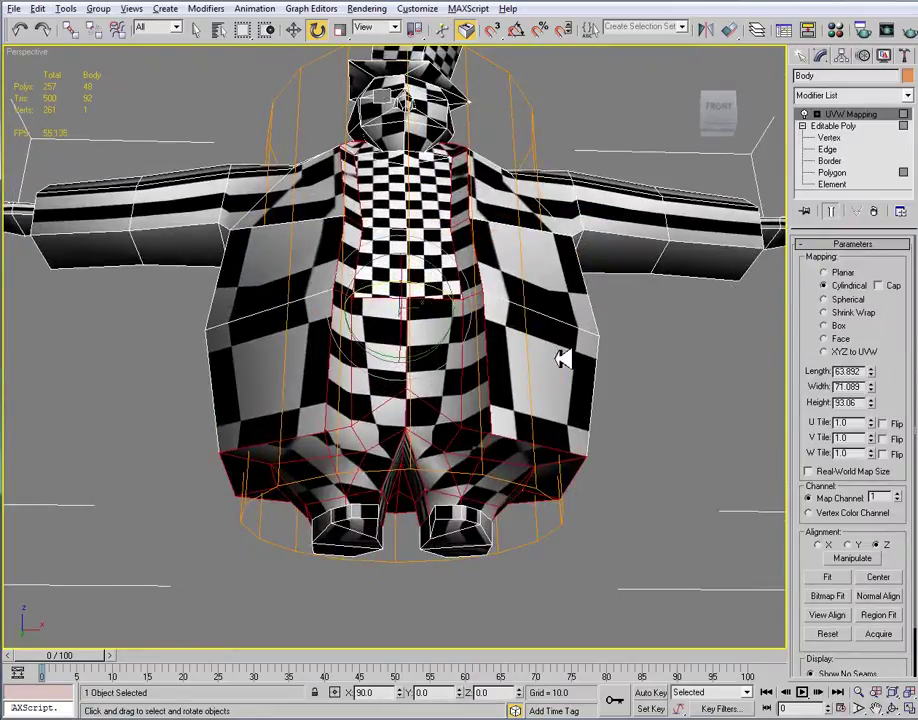
middle_click_drag(560, 361, 590, 323, "alt")
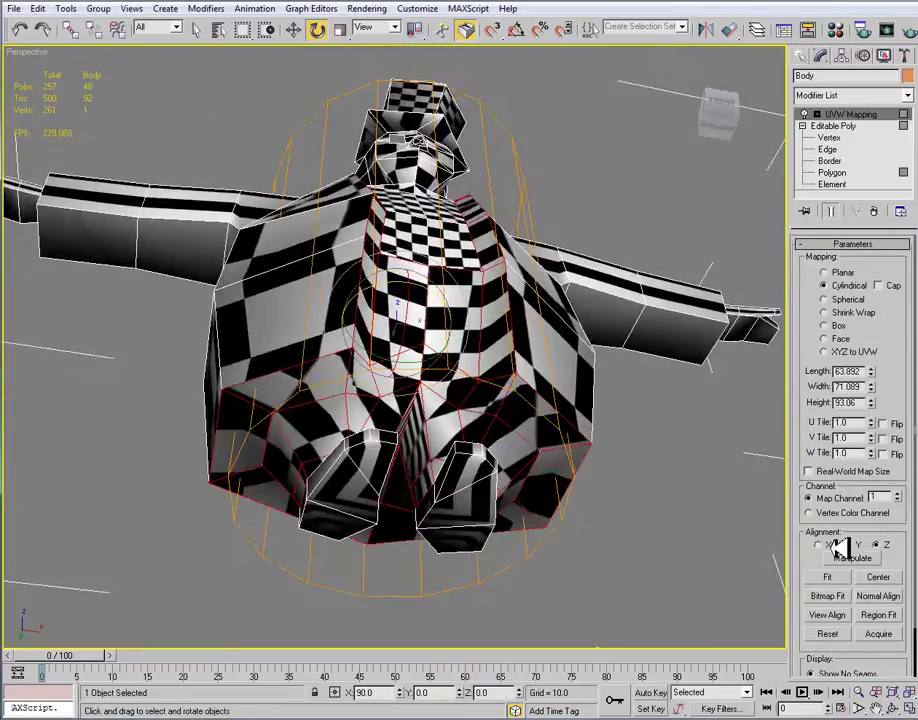
left_click(834, 577)
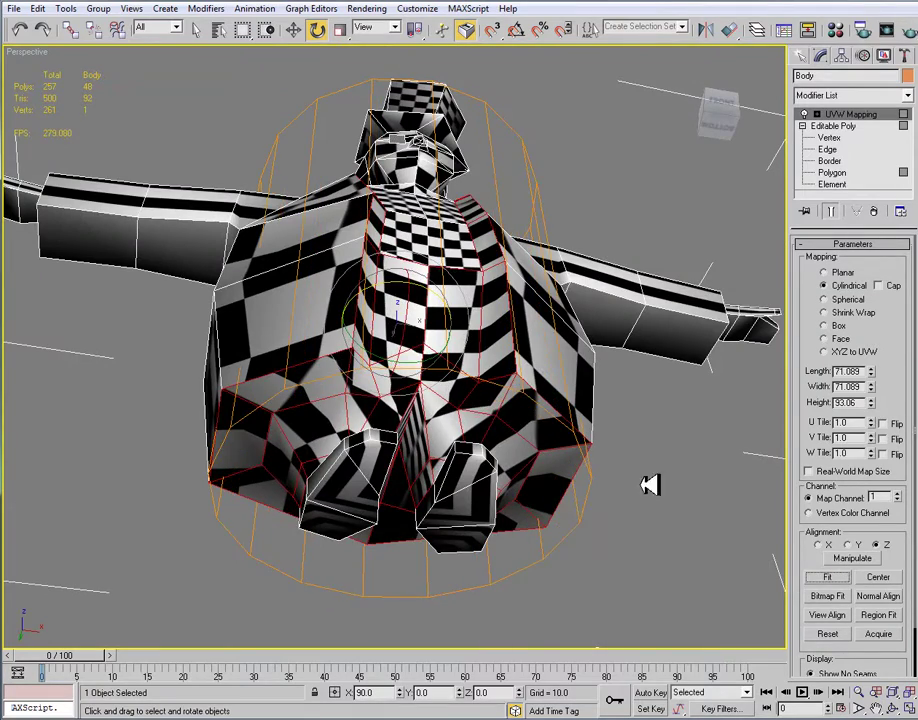
middle_click_drag(549, 461, 458, 483, "alt")
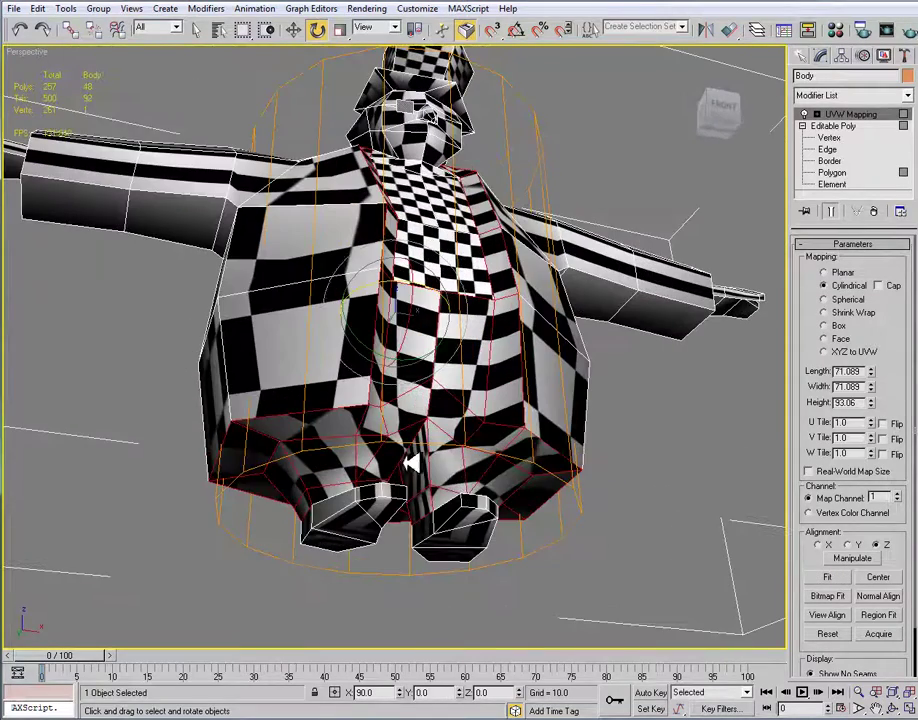
mouse_move(426, 435)
middle_mouse_down("alt")
mouse_move(420, 441)
mouse_move(440, 430)
middle_mouse_up("alt")
Enable Thick Seam Display and stretch the cylinder taller to 81.042 × 88.151 × 106.088.
left_click(817, 114)
left_click(845, 126)
middle_click_drag(477, 303, 535, 345, "alt")
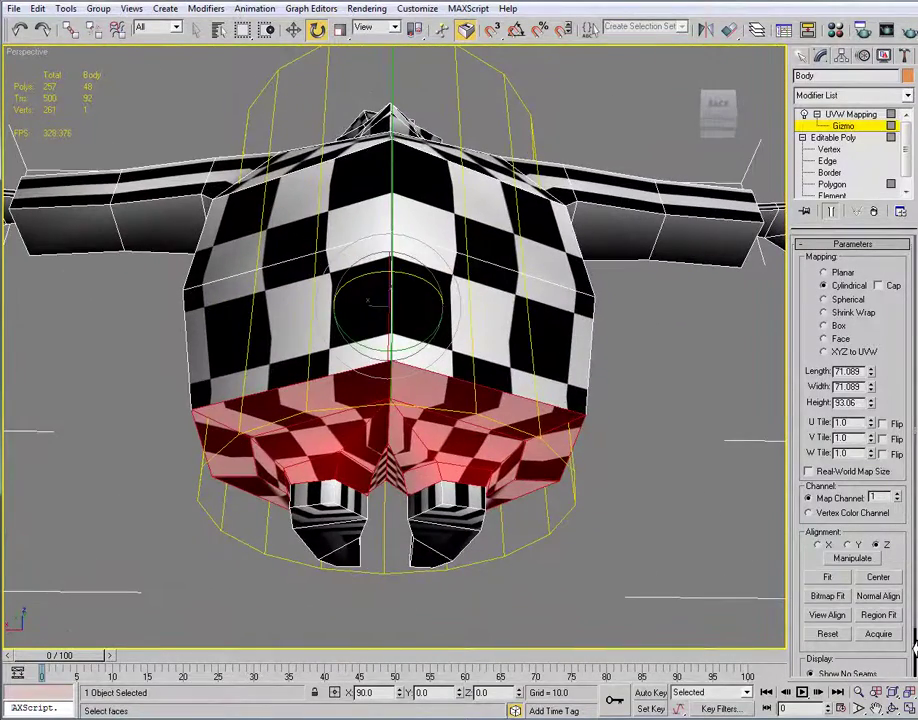
scroll(912, 648, "down", 2)
left_click(862, 652)
middle_click_drag(405, 470, 385, 395, "alt")
middle_click_drag(412, 435, 351, 390, "alt")
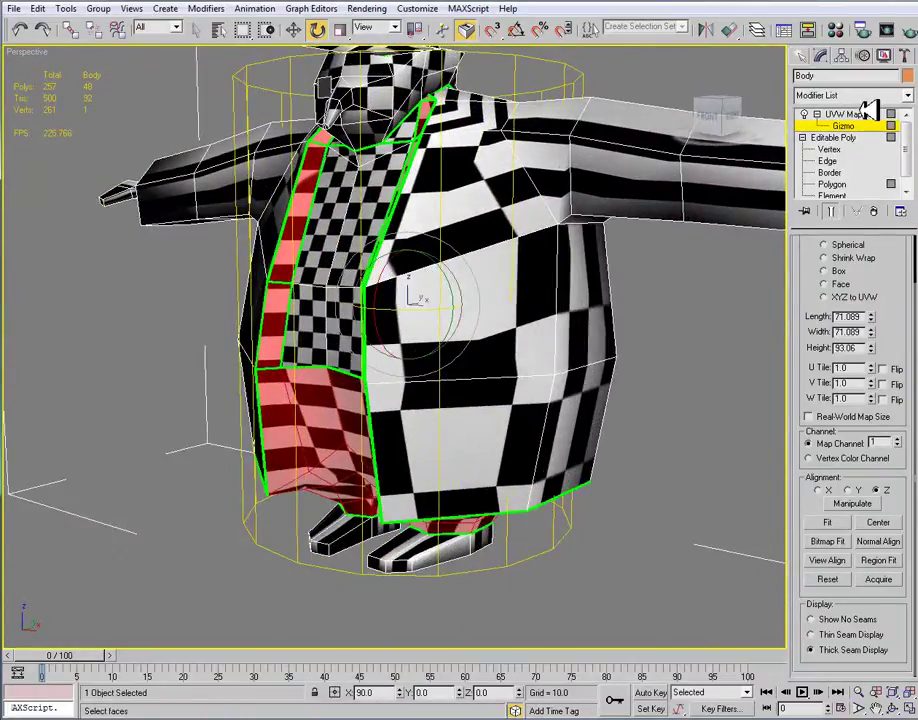
middle_click_drag(451, 265, 493, 247, "alt")
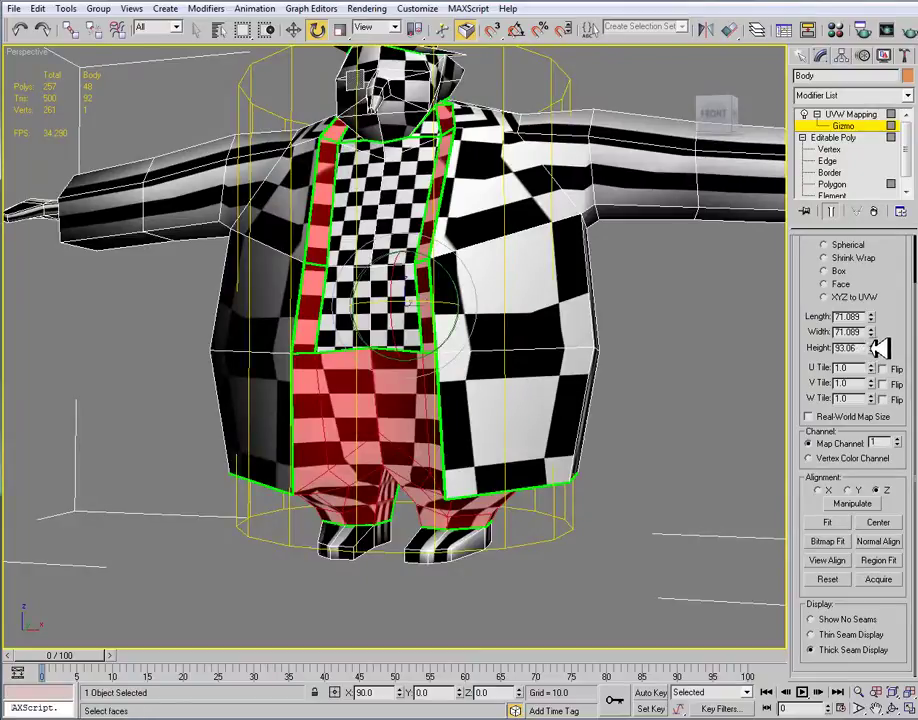
left_click_drag(880, 347, 877, 295)
middle_click_drag(470, 190, 570, 241, "alt")
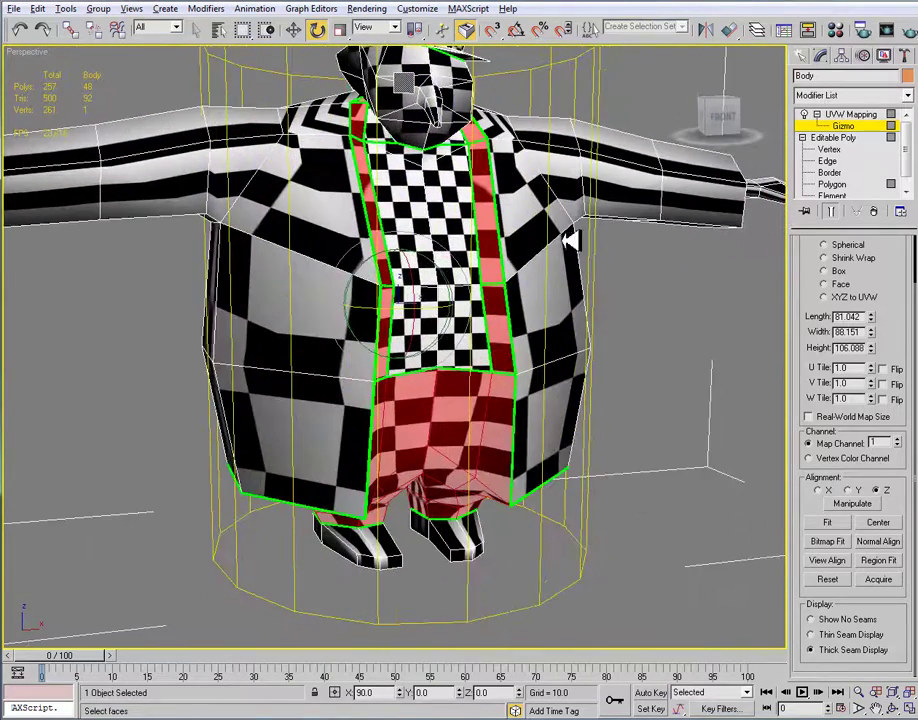
Collapse the stack to bake the lower-body mapping into the Editable Poly.
right_click(850, 115)
left_click(905, 261)
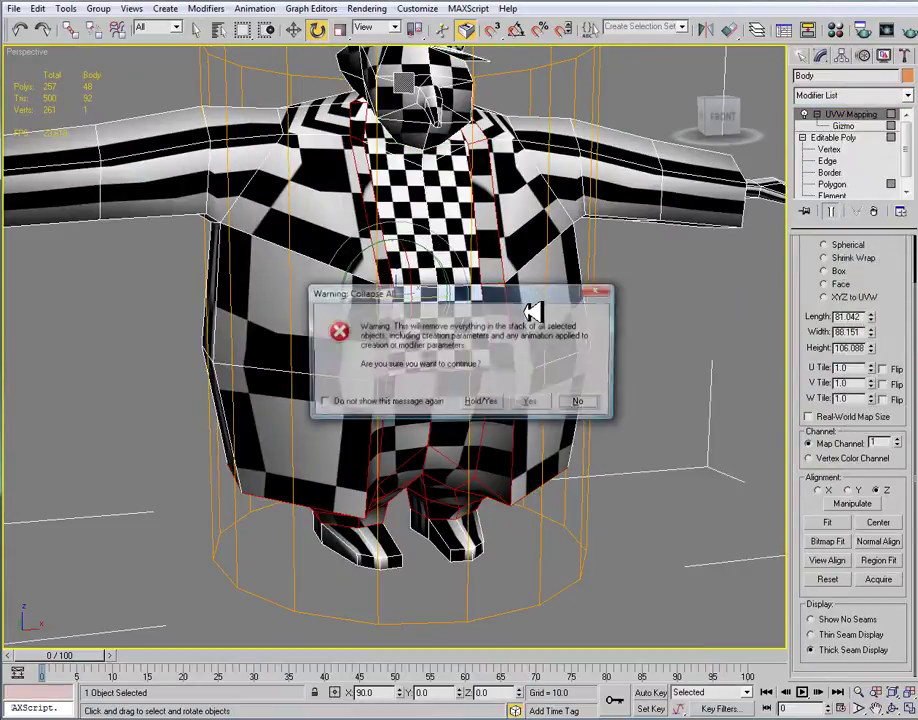
left_click(531, 402)
middle_click_drag(641, 402, 520, 368, "alt")
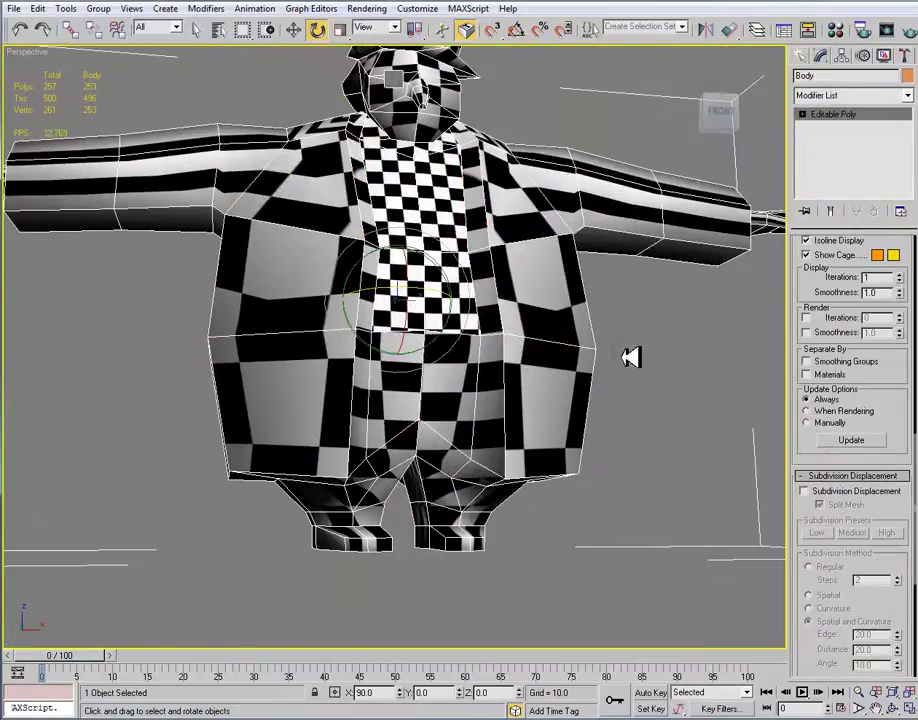
At Polygon level, select the feet's 26 smoothing-group-5 polygons.
left_click(803, 114)
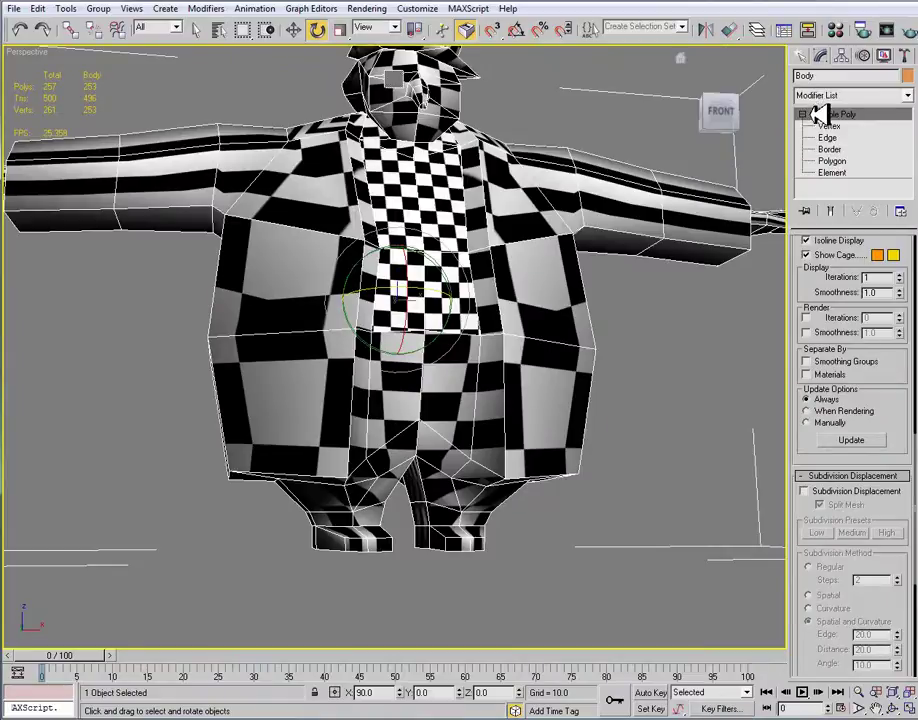
left_click(836, 161)
left_click(690, 307)
scroll(913, 467, "down", 10)
left_click_drag(913, 467, 913, 469)
left_click(824, 471)
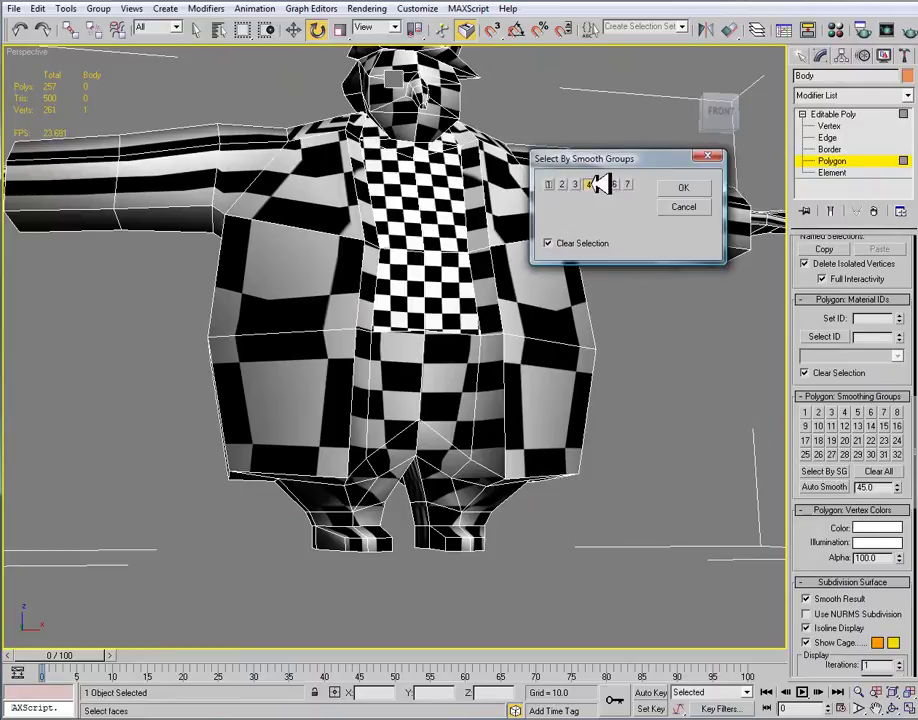
left_click(680, 187)
middle_click_drag(641, 272, 560, 345, "alt")
left_click(893, 93)
scroll(902, 473, "down", 10)
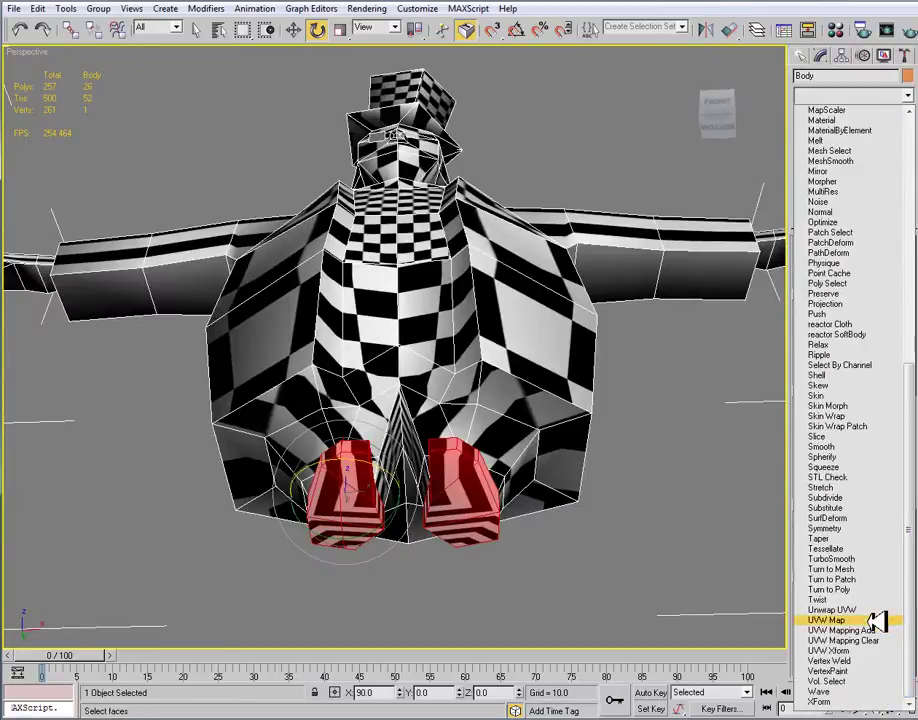
Apply a planar UVW Map to the feet's 26 polygons, sized 30.179 × 35.511.
left_click(876, 621)
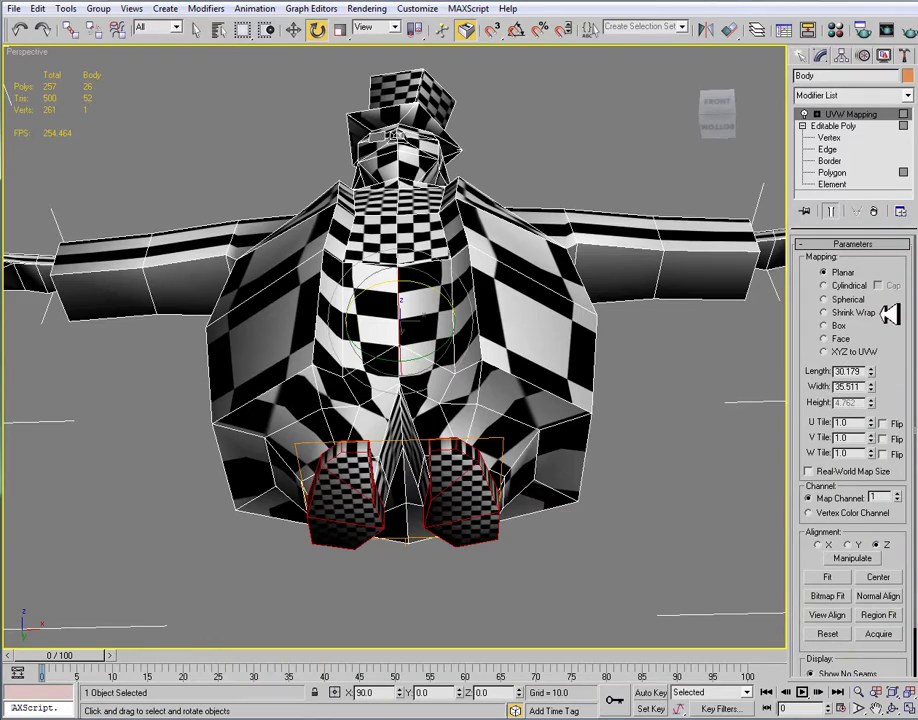
middle_click_drag(578, 412, 558, 438, "alt")
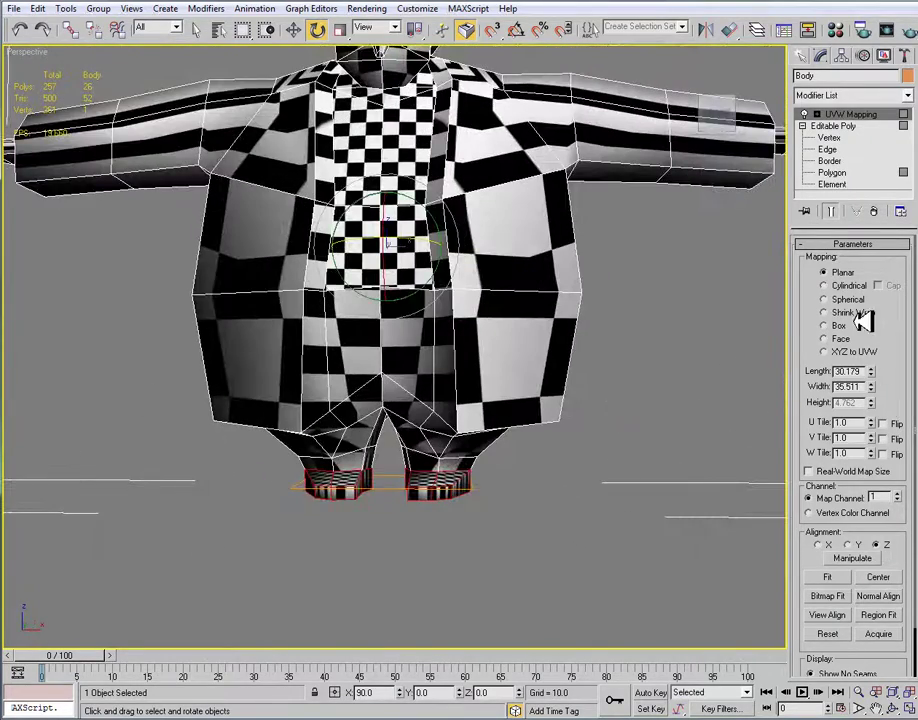
Collapse the stack to bake the feet's planar mapping into the Editable Poly.
right_click(850, 113)
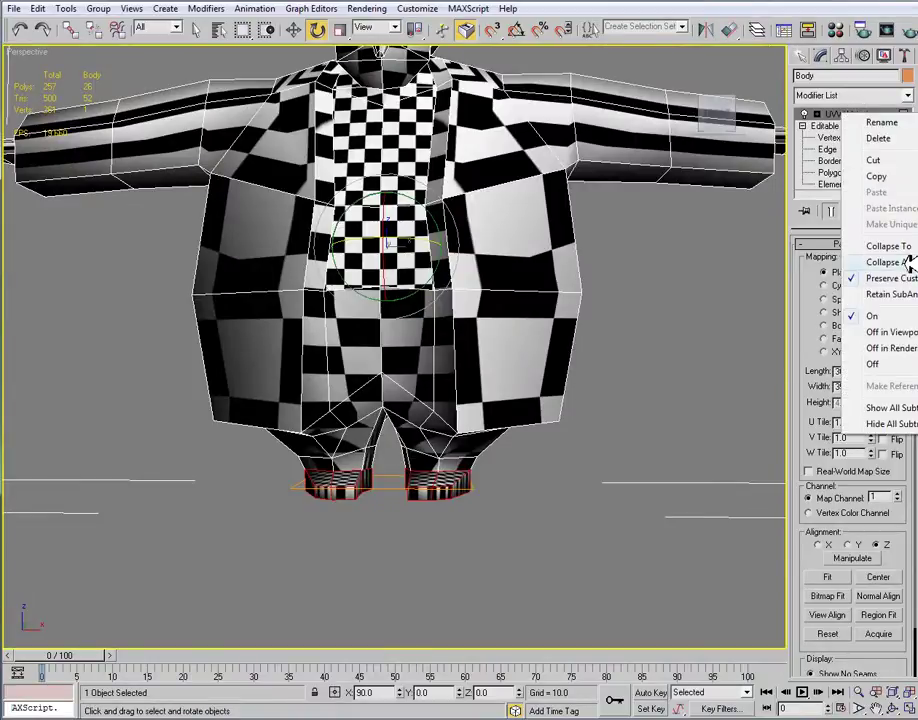
left_click(690, 360)
scroll(617, 476, "up", 3)
scroll(617, 476, "down", 3)
right_click(878, 111)
left_click(903, 257)
left_click(529, 402)
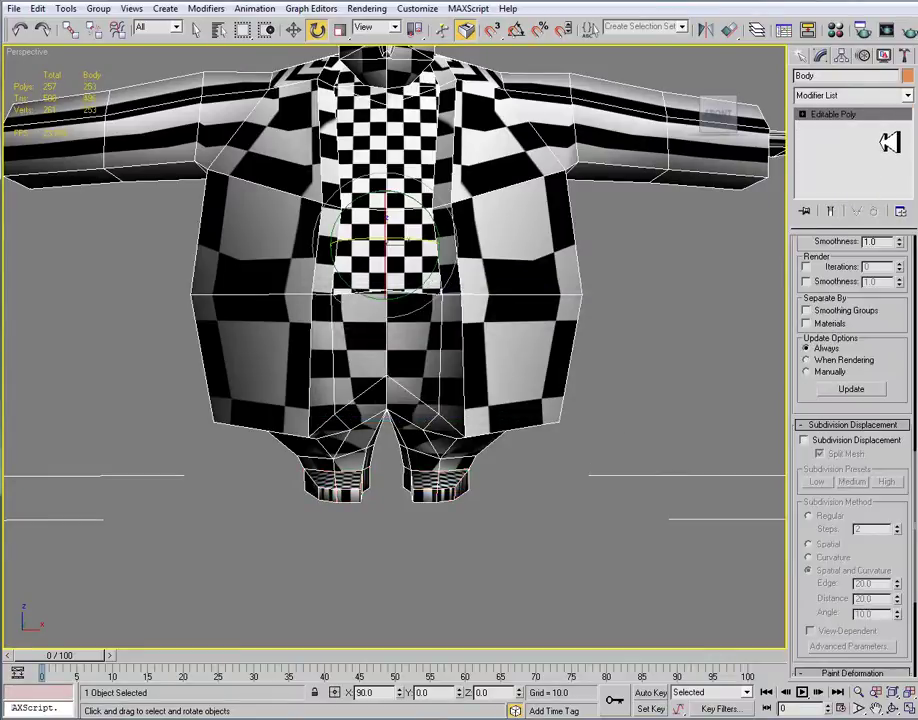
At Polygon level, select the jacket's 62 smoothing-group-6 polygons.
left_click(803, 114)
left_click(832, 160)
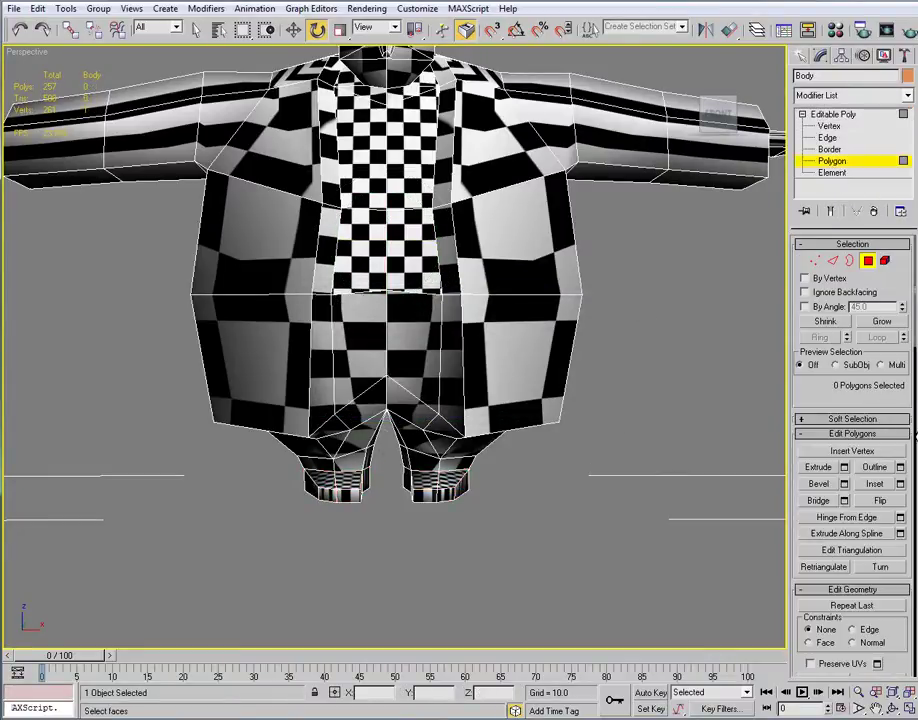
scroll(843, 434, "down", 10)
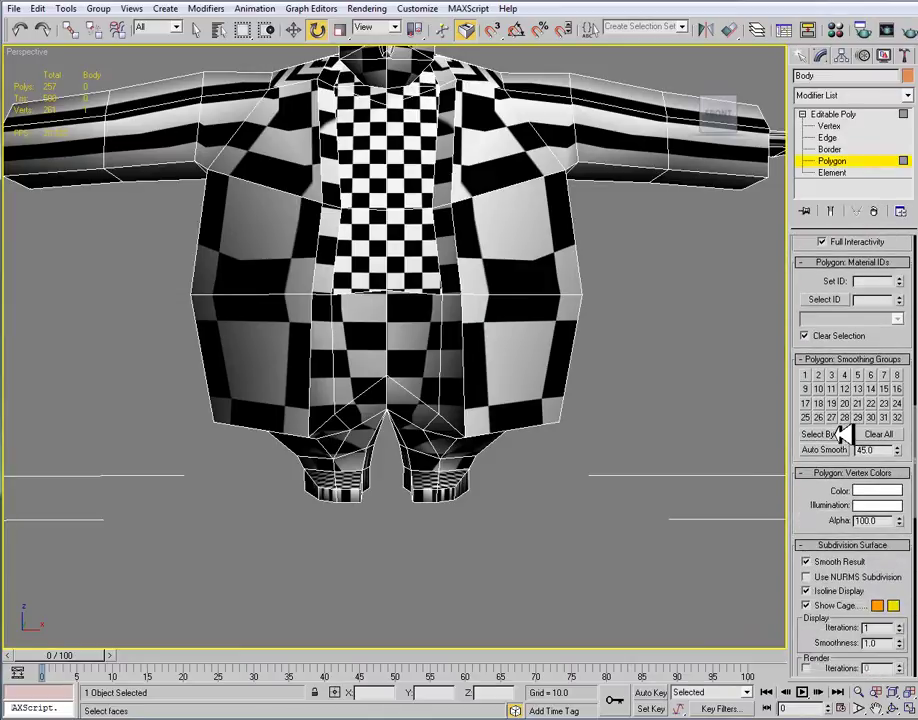
left_click(822, 434)
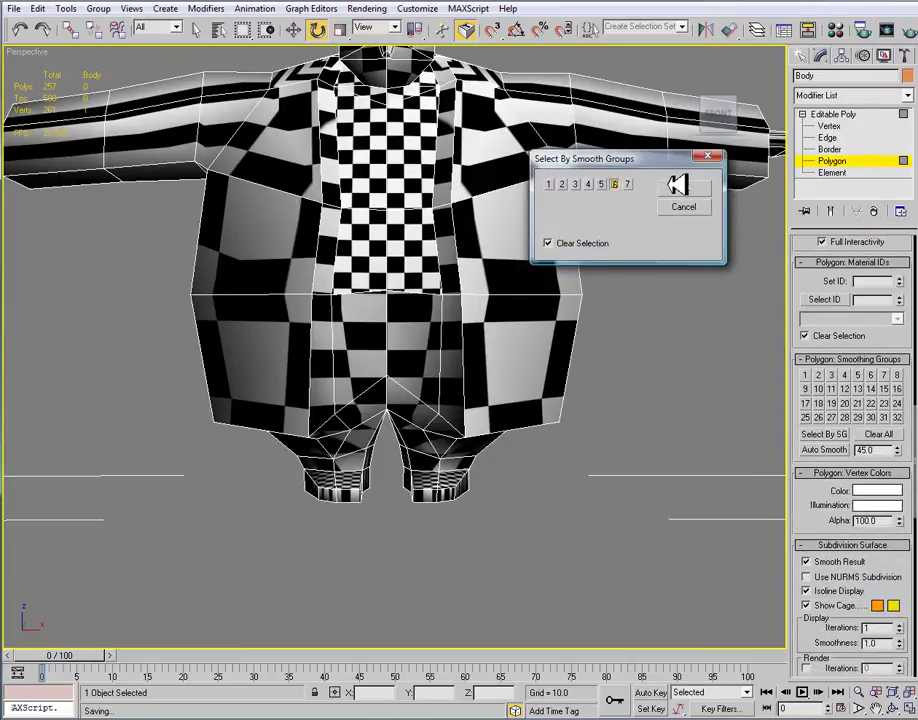
left_click(683, 187)
mouse_move(557, 291)
middle_mouse_down("alt")
mouse_move(576, 299)
mouse_move(602, 281)
mouse_move(566, 288)
middle_mouse_up("alt")
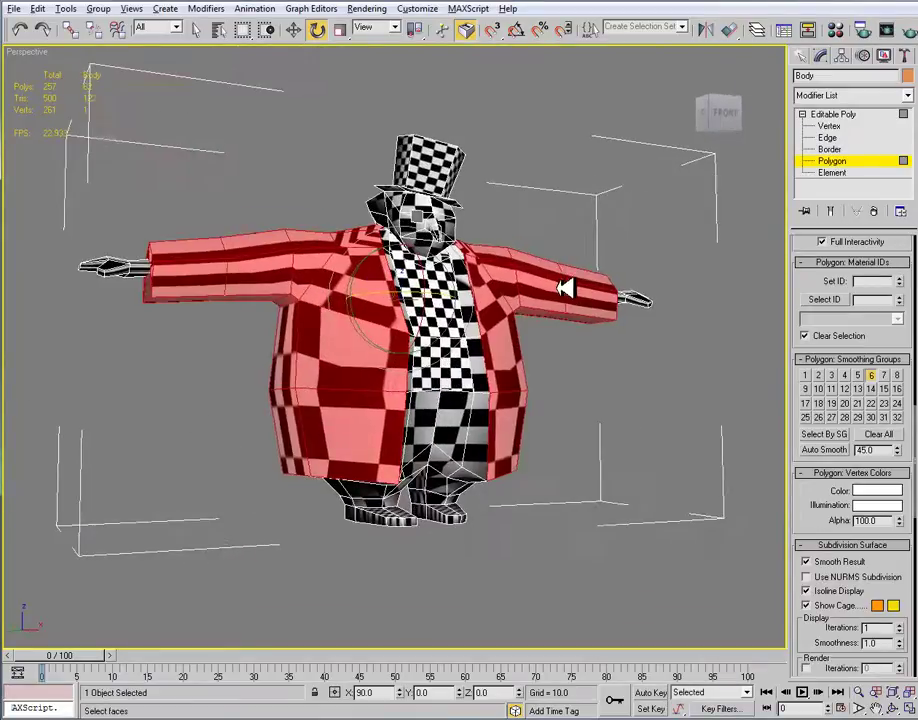
Add a spherical UVW Map to the jacket polygons and raise its height to 176.39.
left_click(910, 95)
scroll(895, 494, "down", 10)
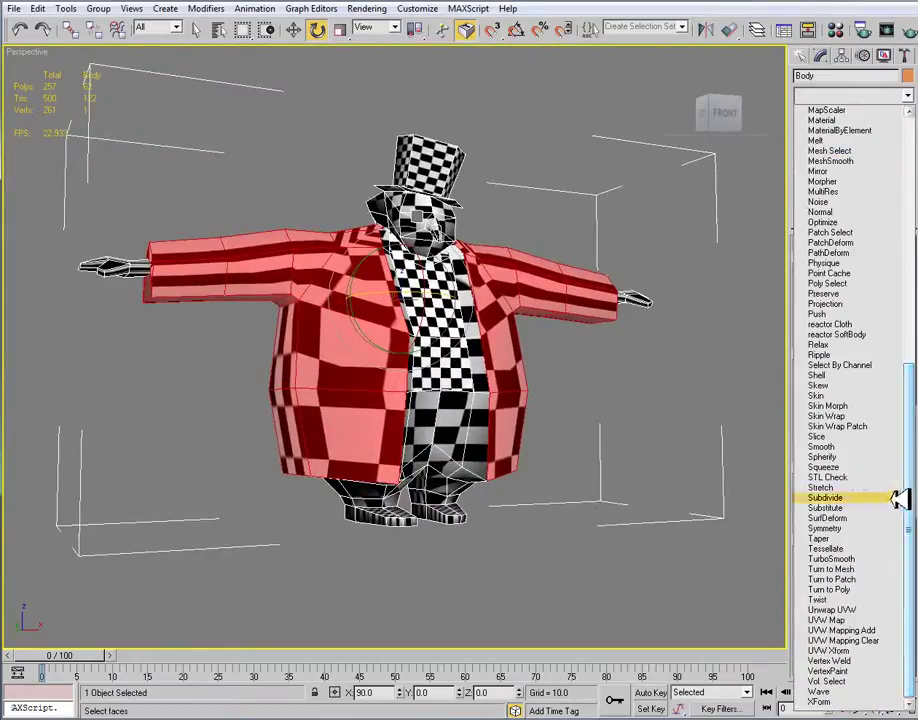
left_click(887, 620)
left_click(823, 299)
middle_click_drag(470, 306, 430, 287, "alt")
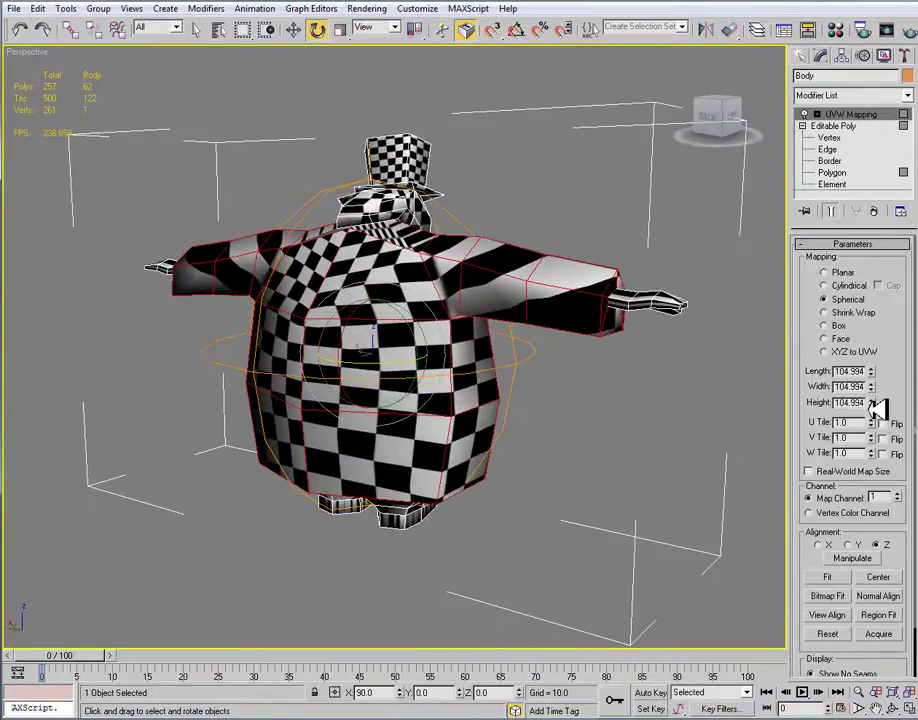
left_click_drag(876, 400, 826, 365)
Select the spherical mapping's gizmo, turn on Thick Seam Display, and rotate it slightly.
left_click(817, 114)
left_click(841, 126)
scroll(913, 307, "down", 2)
left_click(869, 650)
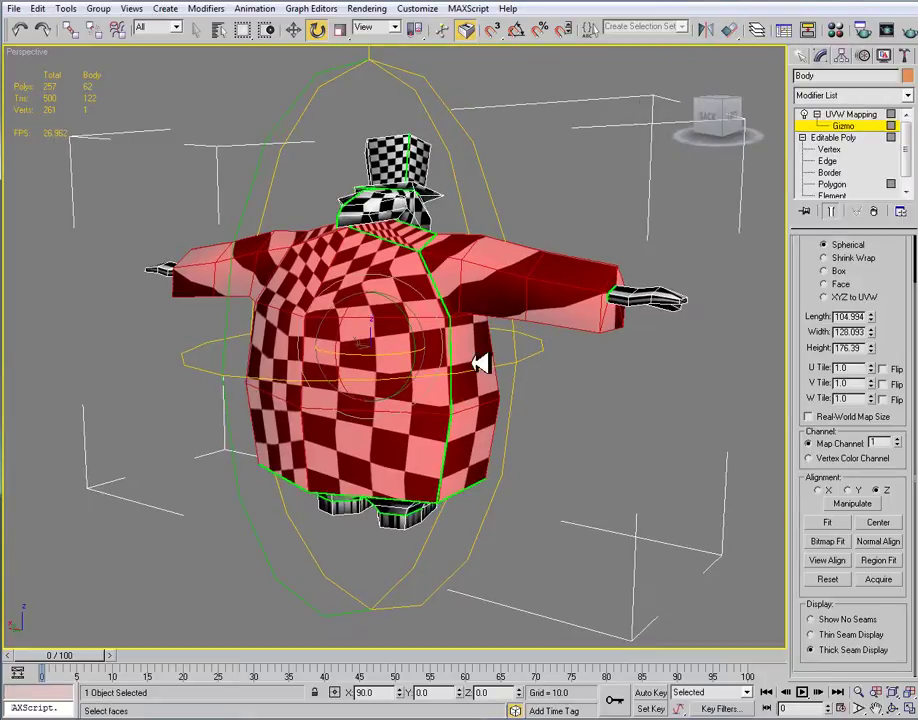
middle_click_drag(471, 355, 383, 367, "alt")
left_click_drag(383, 365, 380, 363)
key("alt")
key("Right")
key("Right")
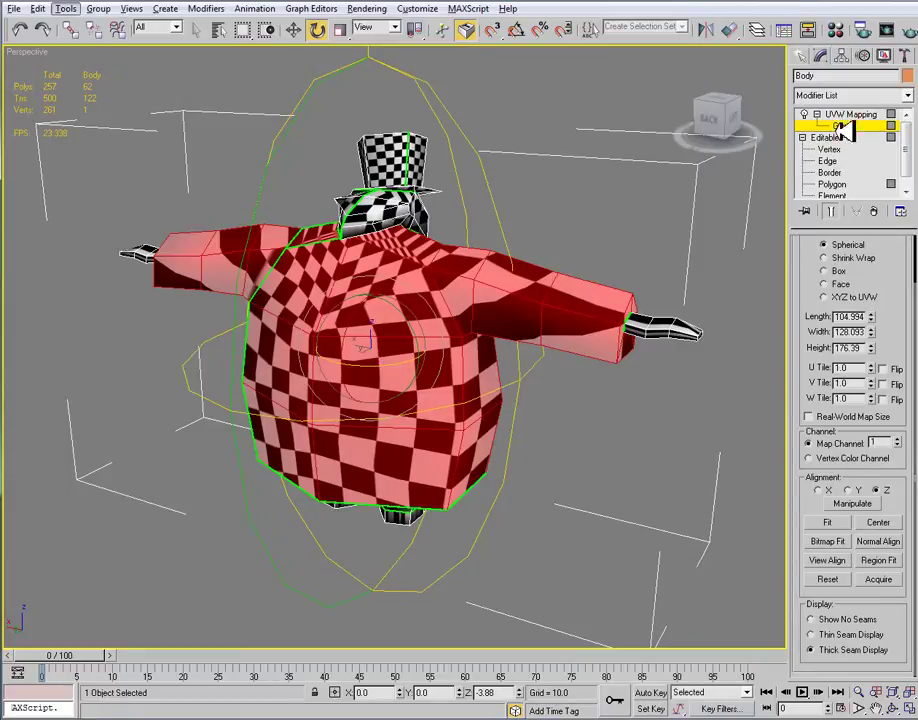
Move the mapping gizmo along Y across the body.
middle_click_drag(787, 157, 410, 360, "alt")
key("w")
left_click_drag(330, 347, 378, 347)
middle_click_drag(436, 338, 530, 307, "alt")
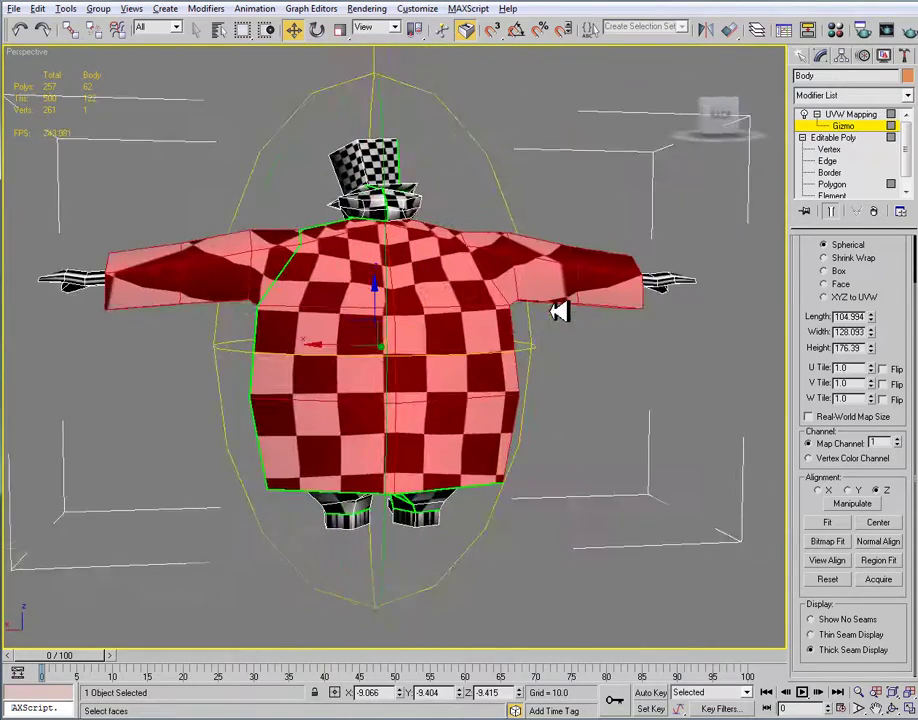
middle_click_drag(558, 312, 466, 369, "alt")
Rotate the gizmo around Z, settling near 19 degrees, and check the seam from all sides.
key("e")
left_click_drag(410, 347, 432, 315)
mouse_move(432, 315)
middle_mouse_down("alt")
mouse_move(363, 309)
mouse_move(348, 330)
mouse_move(433, 332)
middle_mouse_up("alt")
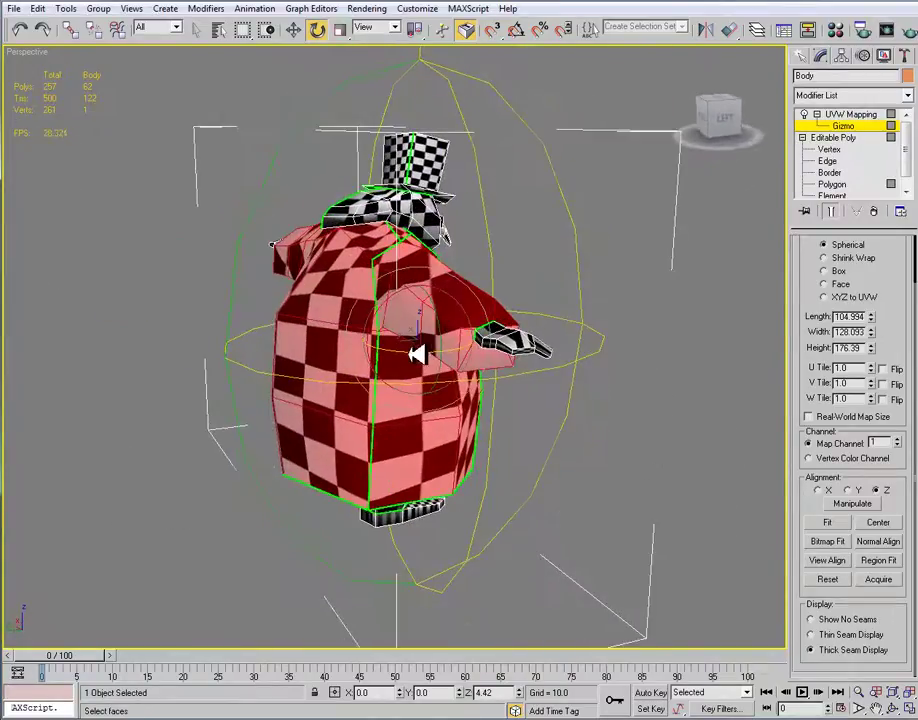
left_click_drag(418, 350, 573, 338)
middle_click_drag(573, 338, 458, 325, "alt")
left_click_drag(457, 290, 531, 306)
middle_click_drag(531, 306, 430, 340, "alt")
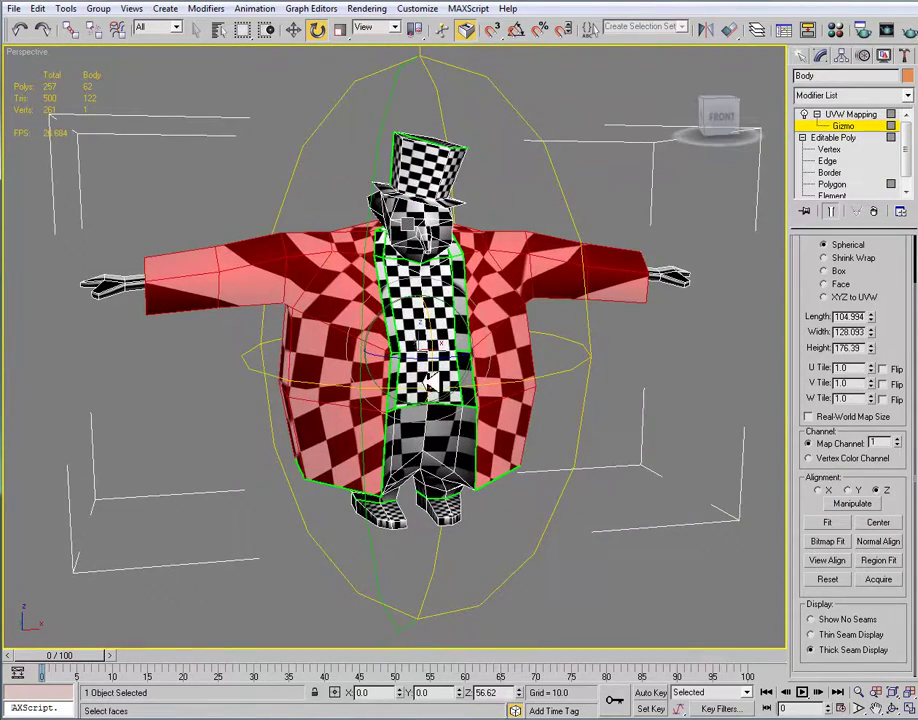
left_click_drag(433, 384, 379, 363)
middle_click_drag(379, 363, 416, 313, "alt")
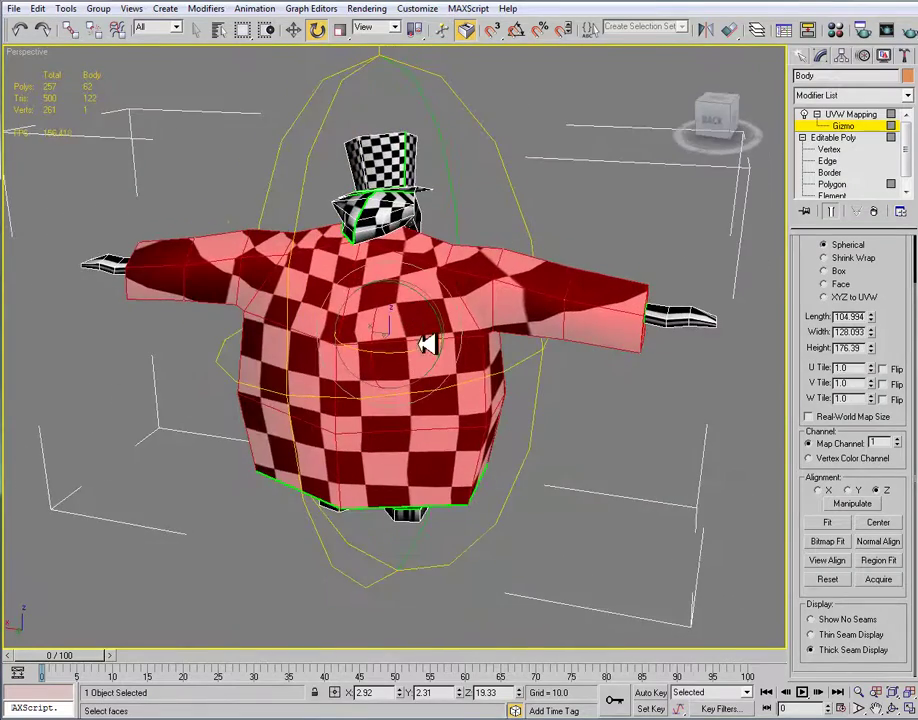
middle_click_drag(481, 304, 301, 267, "alt")
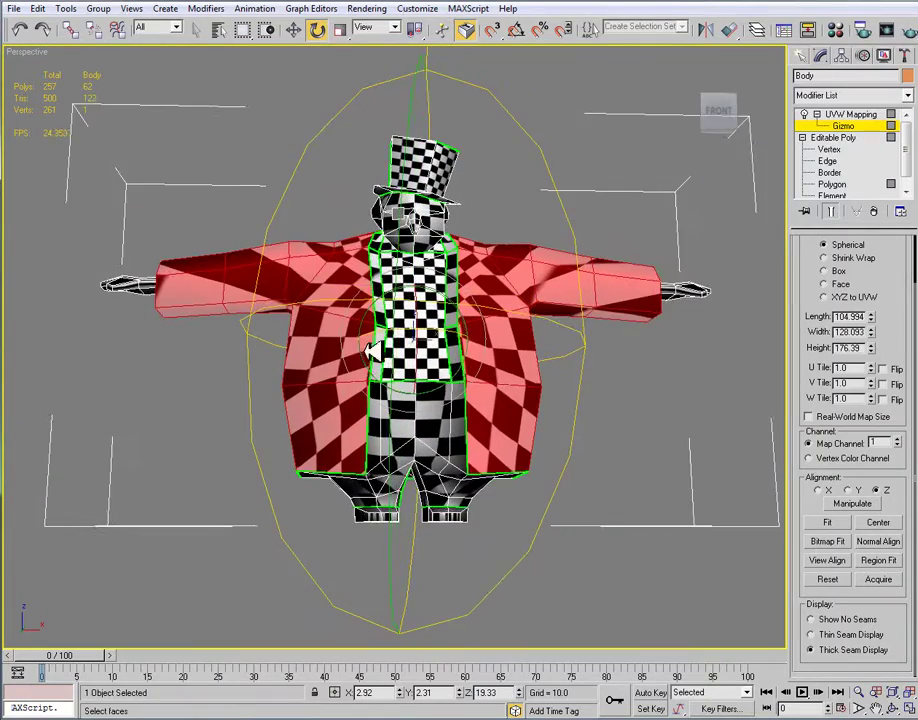
middle_click_drag(367, 345, 436, 250, "alt")
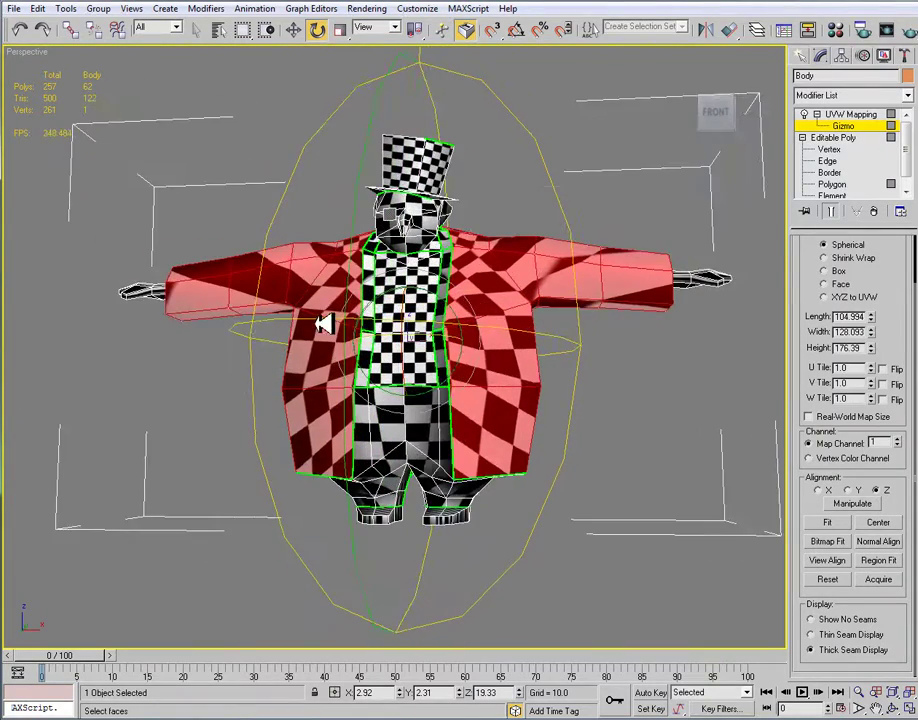
middle_click_drag(322, 325, 604, 330, "alt")
right_click(871, 117)
Bake the jacket mapping and select the hands' 40 smoothing-group-7 polygons.
left_click(905, 263)
left_click(537, 400)
left_click(804, 115)
left_click(830, 161)
left_click(650, 391)
left_click_drag(916, 338, 916, 395)
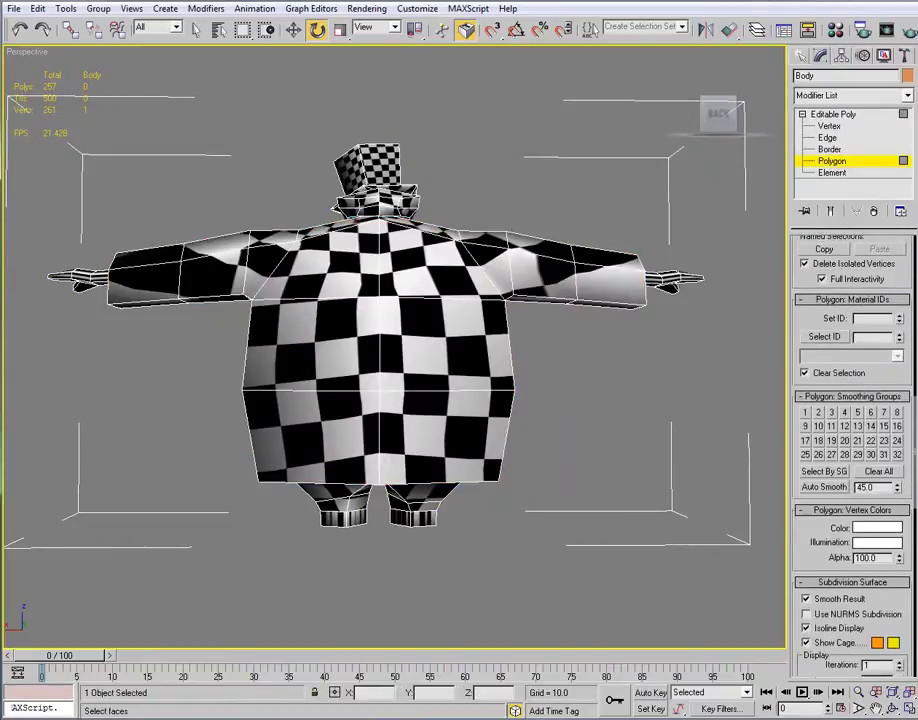
left_click(826, 471)
left_click(628, 184)
left_click(683, 187)
middle_click_drag(660, 313, 666, 240, "alt")
Add a planar UVW Map to the hand polygons, sized 13.568 × 202.178.
left_click(907, 95)
left_click_drag(913, 130, 902, 519)
left_click(887, 620)
Fit the hands' planar projection, then set its Length and Width to 40.
middle_click_drag(701, 373, 693, 400, "alt")
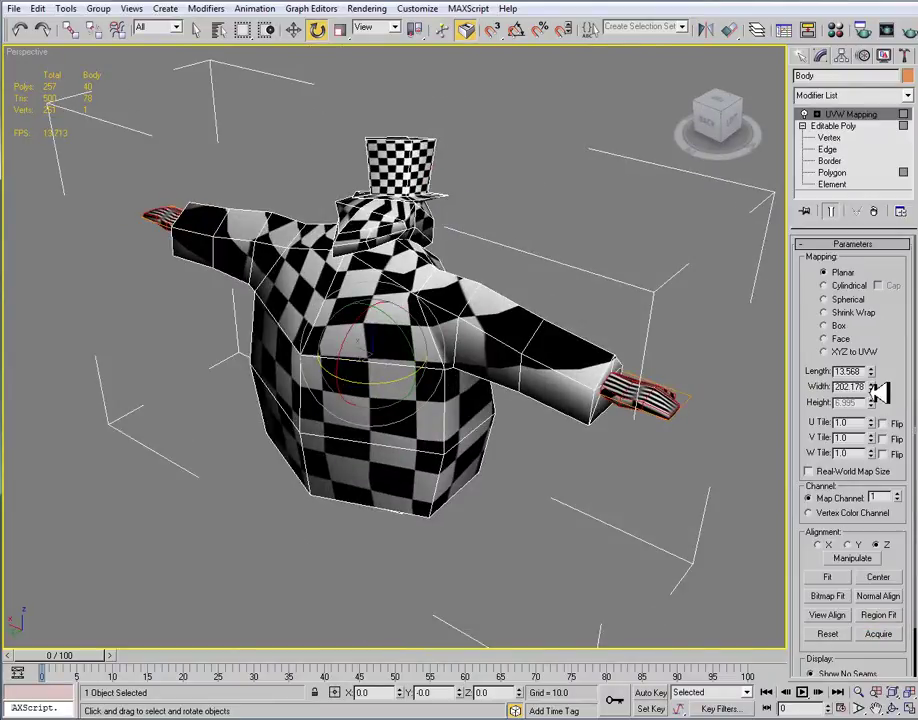
left_click(830, 578)
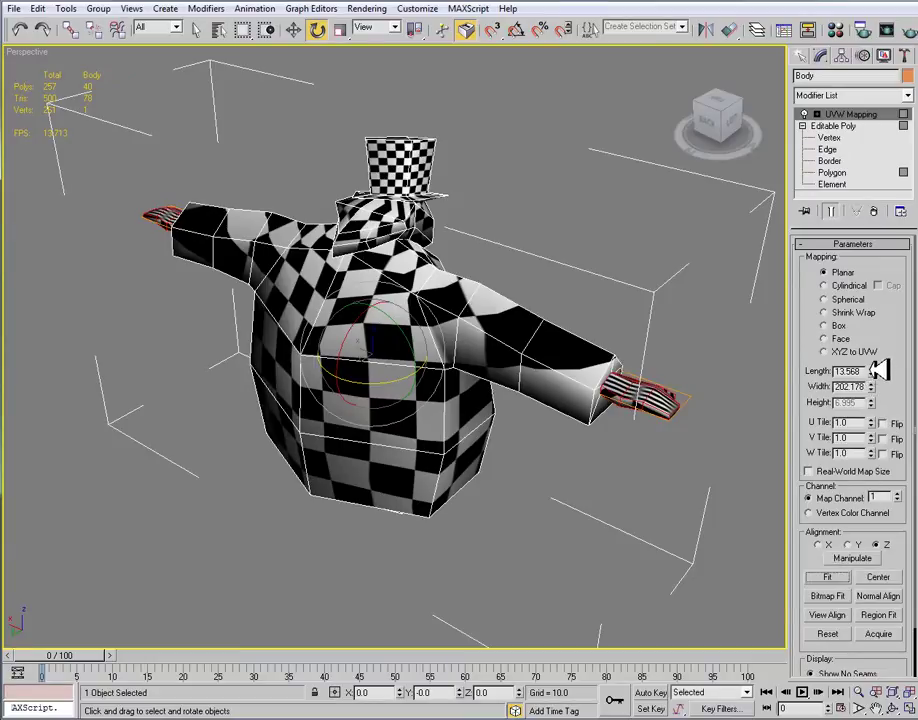
left_click_drag(877, 370, 828, 115)
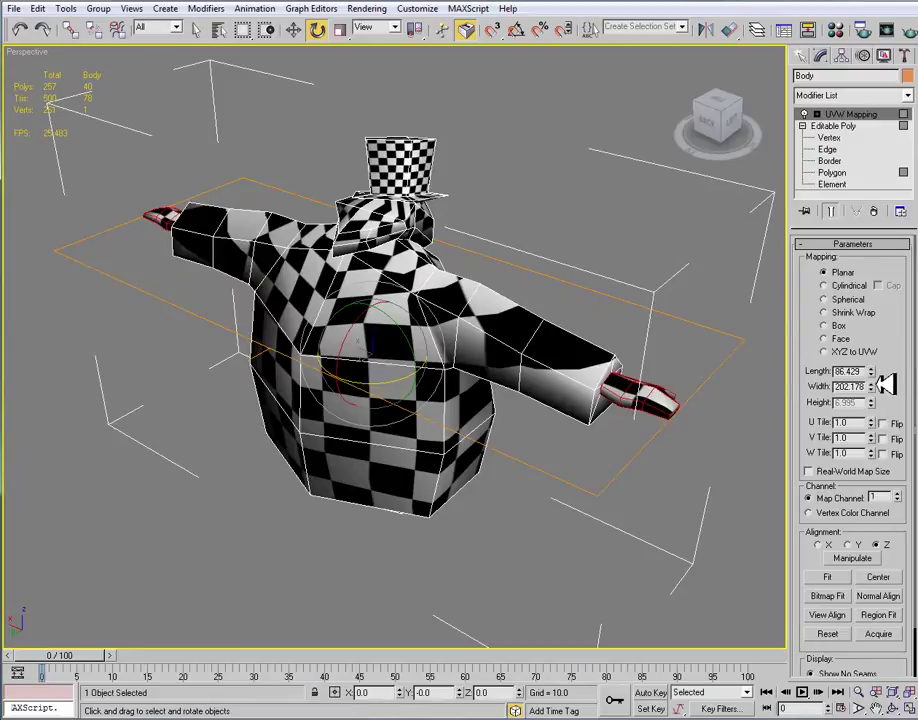
left_click_drag(885, 386, 860, 370)
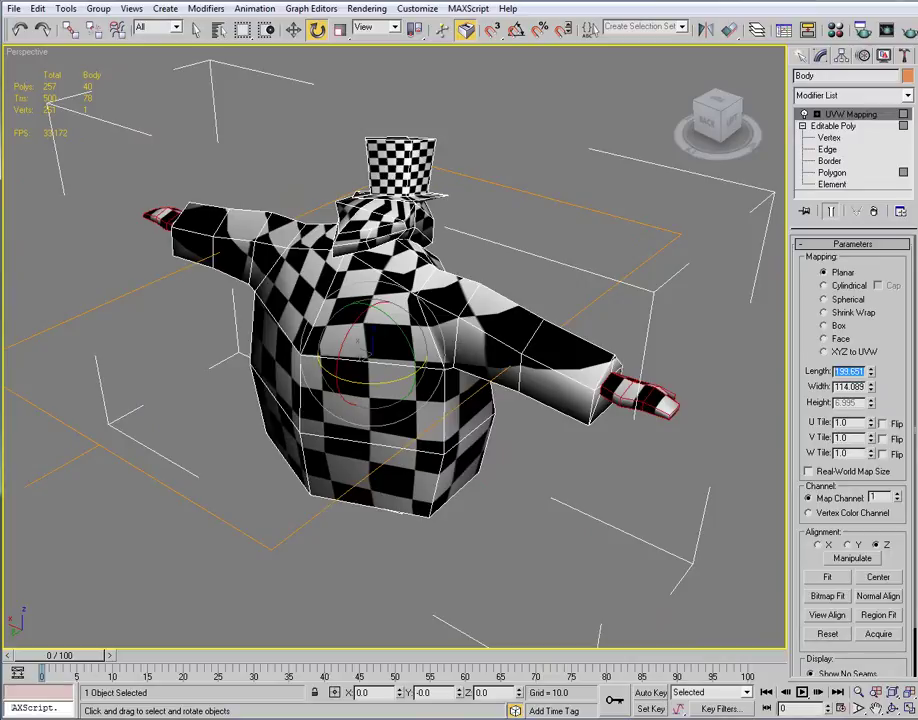
type("40")
key("Tab")
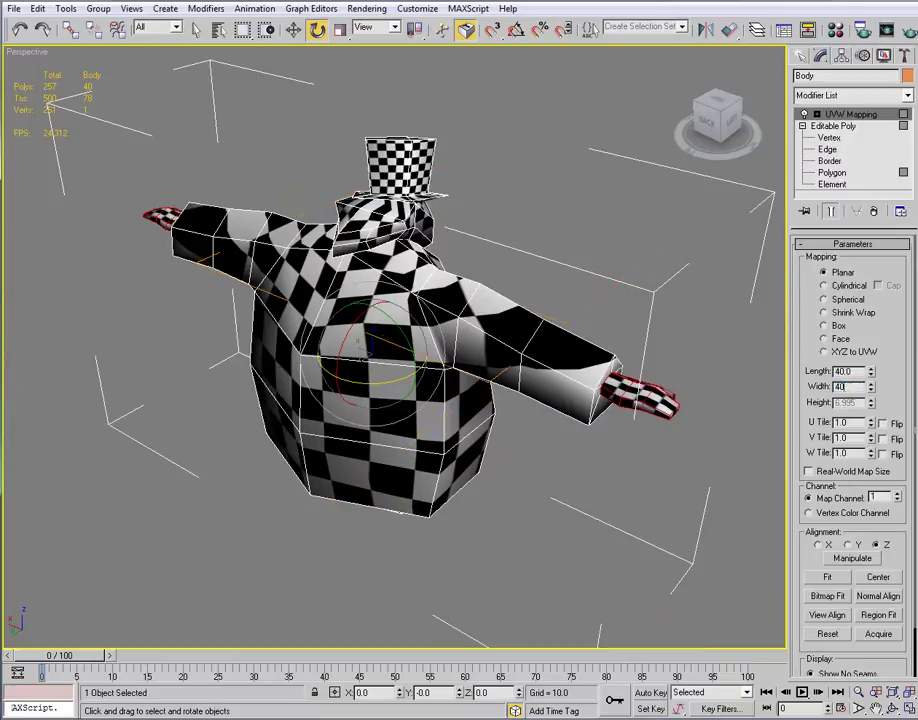
type("40")
key("Return")
Move the hands' mapping gizmo along X to about −103, over the left hand.
middle_click_drag(745, 452, 372, 252, "alt")
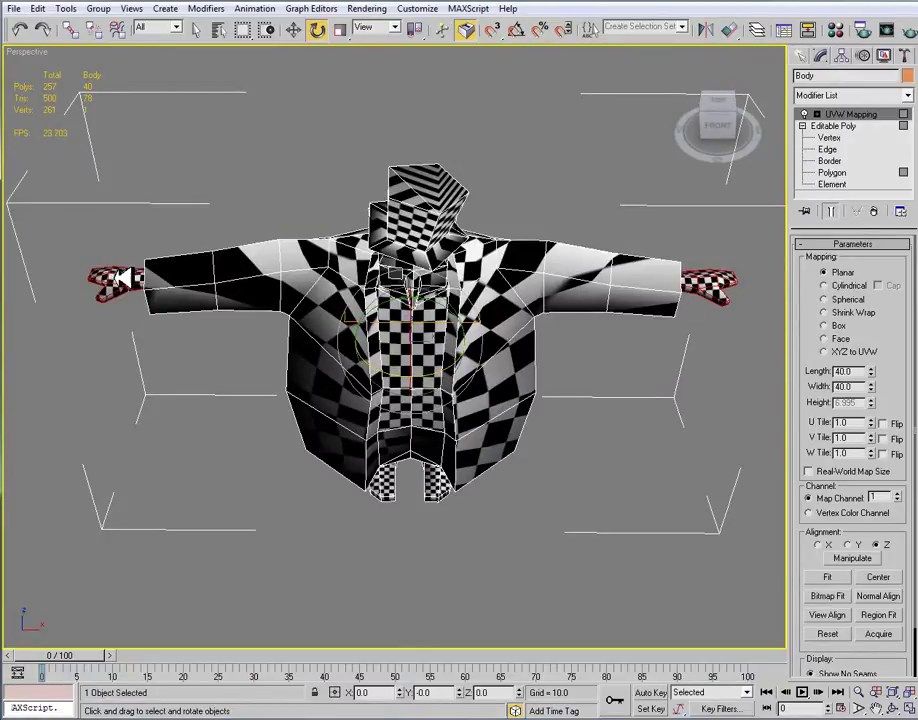
middle_click_drag(92, 198, 180, 119, "alt")
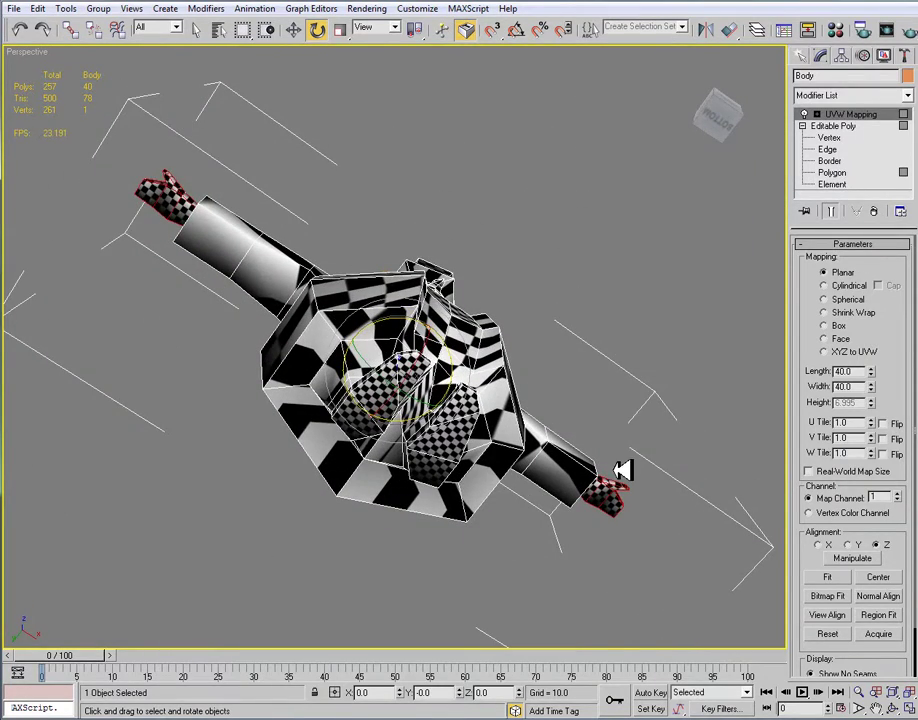
middle_click_drag(448, 335, 405, 368, "alt")
key("w")
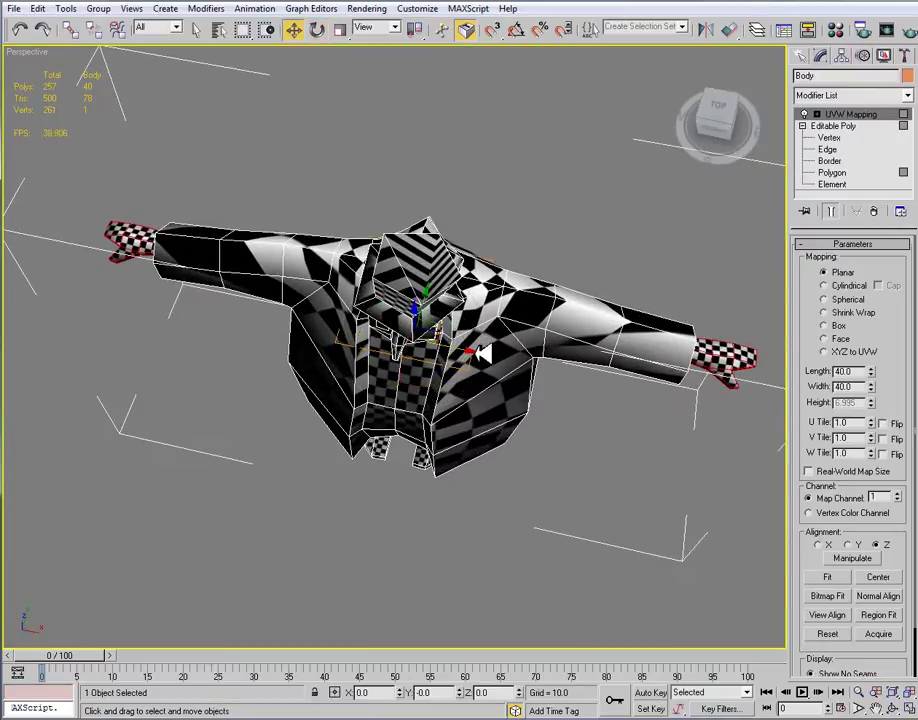
left_click_drag(484, 352, 333, 325)
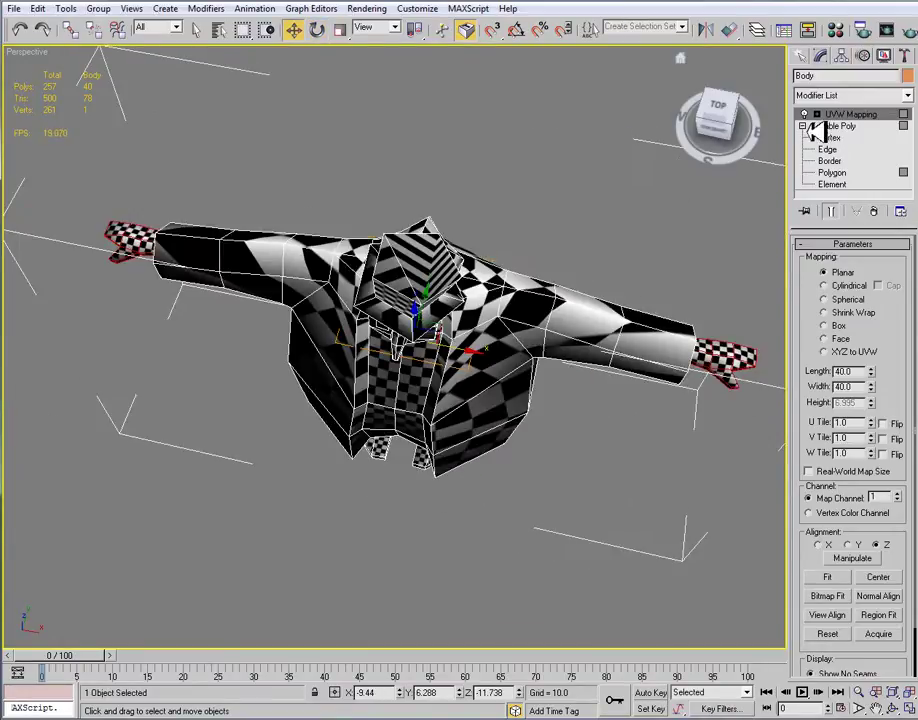
left_click(817, 114)
left_click(843, 126)
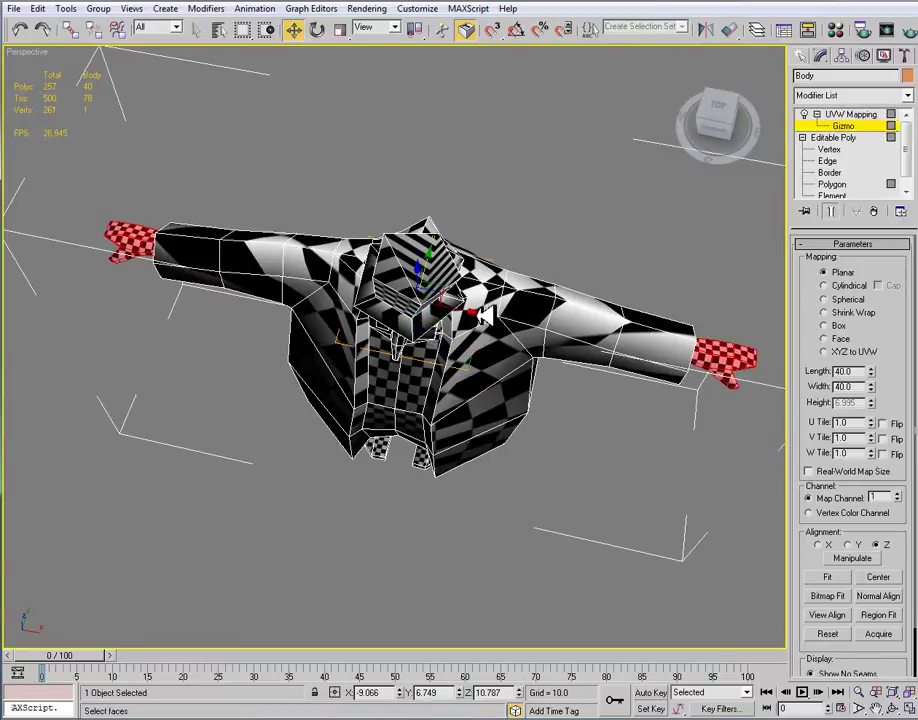
left_click_drag(483, 314, 90, 226)
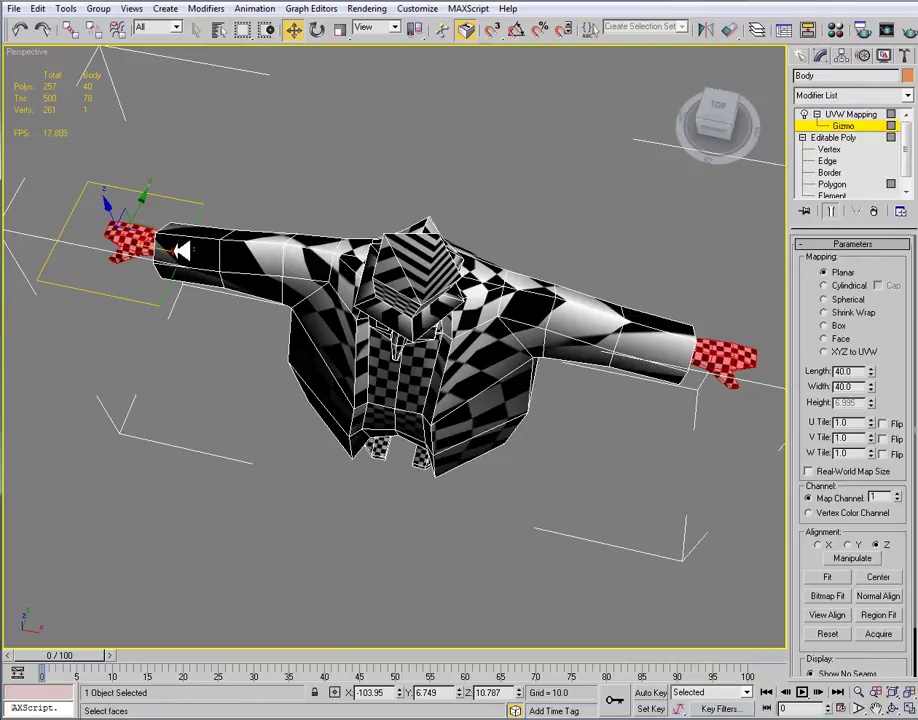
Collapse the Body's UVW Mapping stack into a single Editable Poly with Collapse All.
left_click(860, 114)
right_click(854, 114)
left_click(895, 262)
left_click(537, 402)
middle_click_drag(600, 390, 600, 344, "alt")
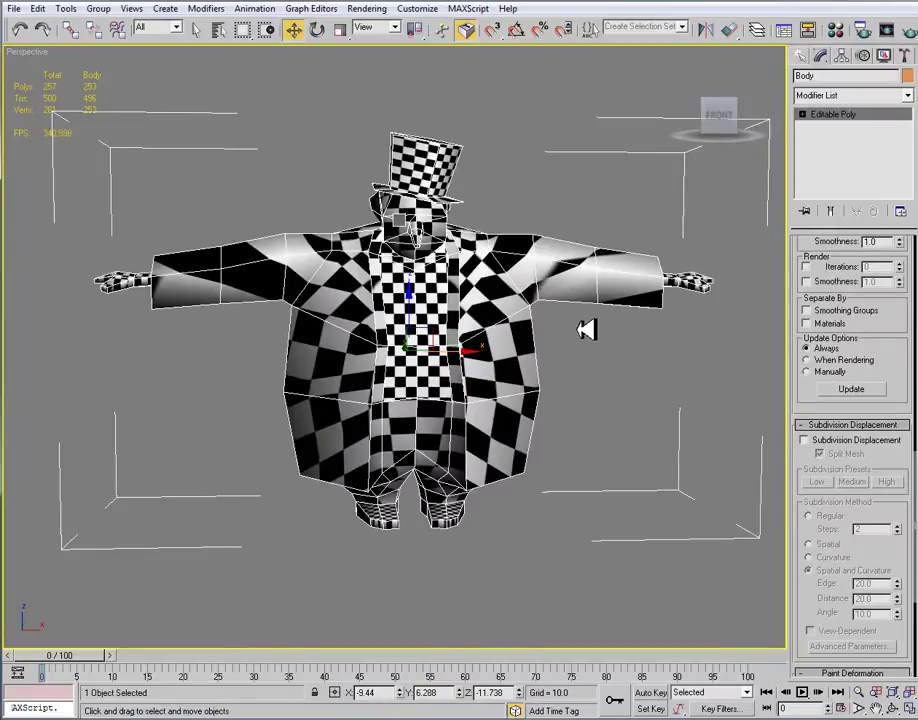
Save the scene file through File > Save As.
left_click(22, 10)
left_click(76, 113)
left_click(552, 521)
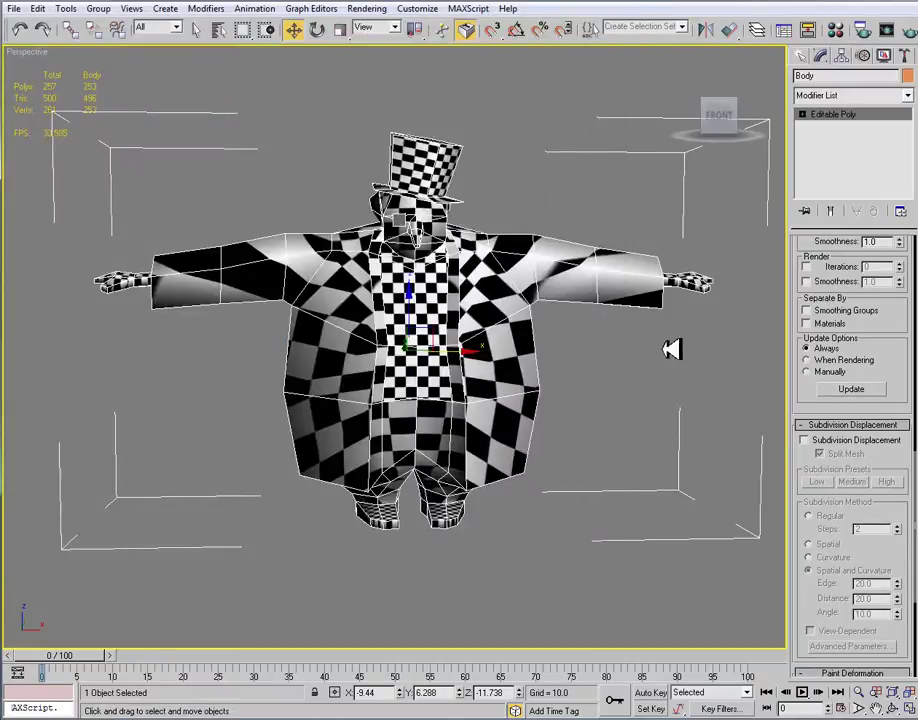
Add an Unwrap UVW modifier to the Body's Editable Poly from the Modifier List.
middle_click_drag(565, 270, 553, 265, "alt")
left_click(910, 92)
scroll(876, 589, "down", 15)
left_click(868, 608)
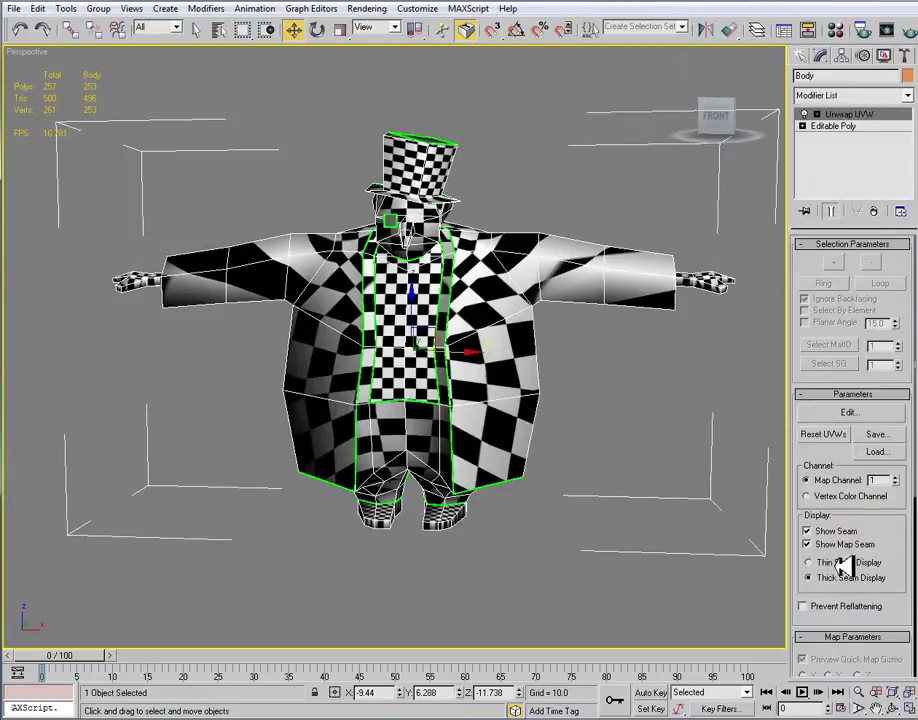
Inspect Unwrap UVW's Vertex, Edge and Face levels, then return to its top level.
left_click(820, 113)
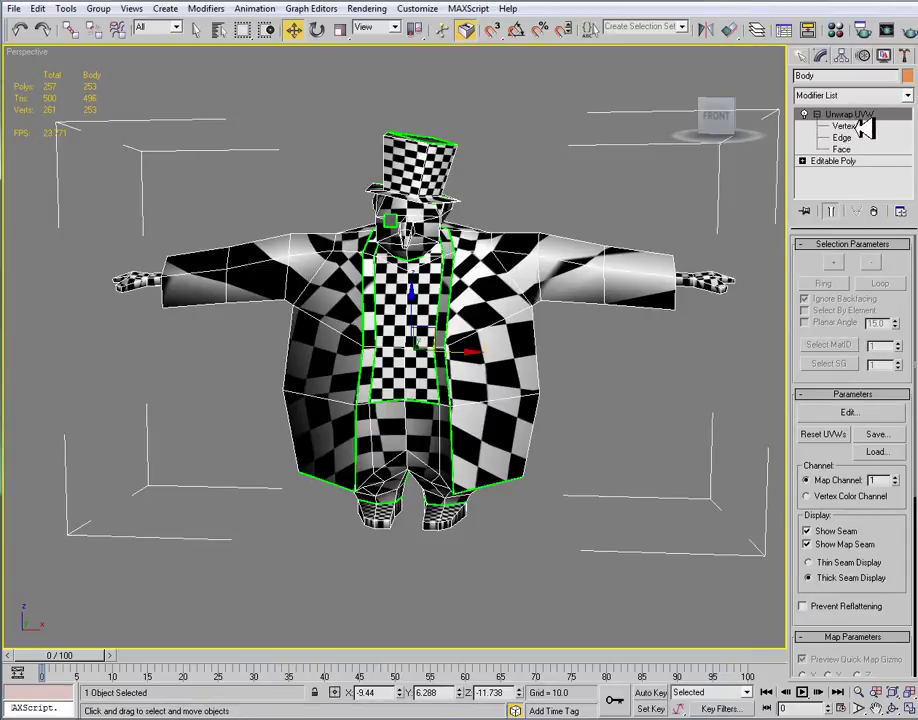
left_click(802, 160)
scroll(906, 160, "down", 1)
scroll(912, 172, "down", 2)
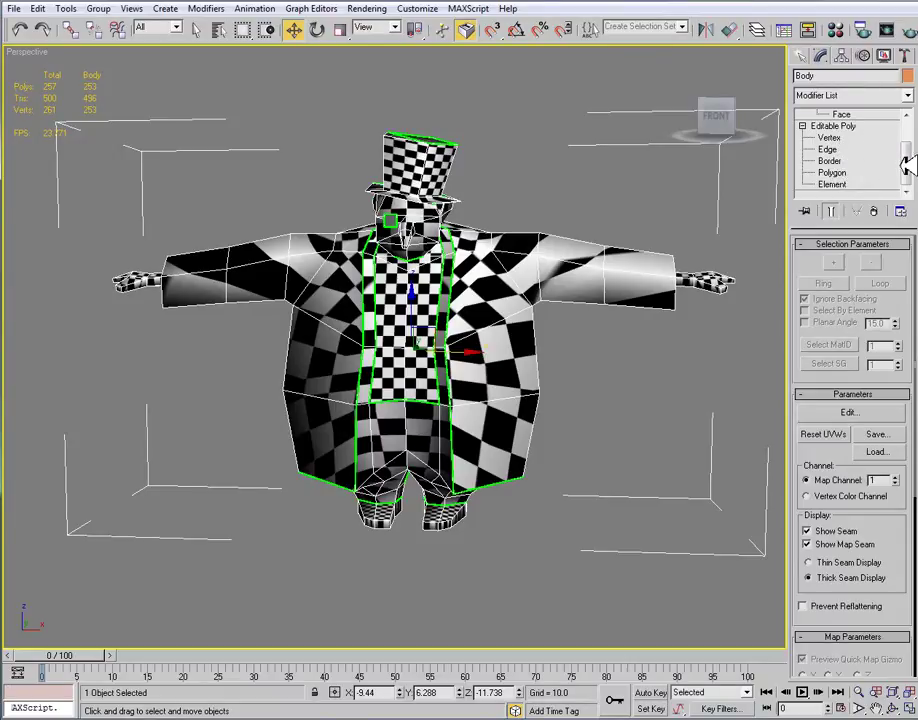
scroll(909, 155, "up", 2)
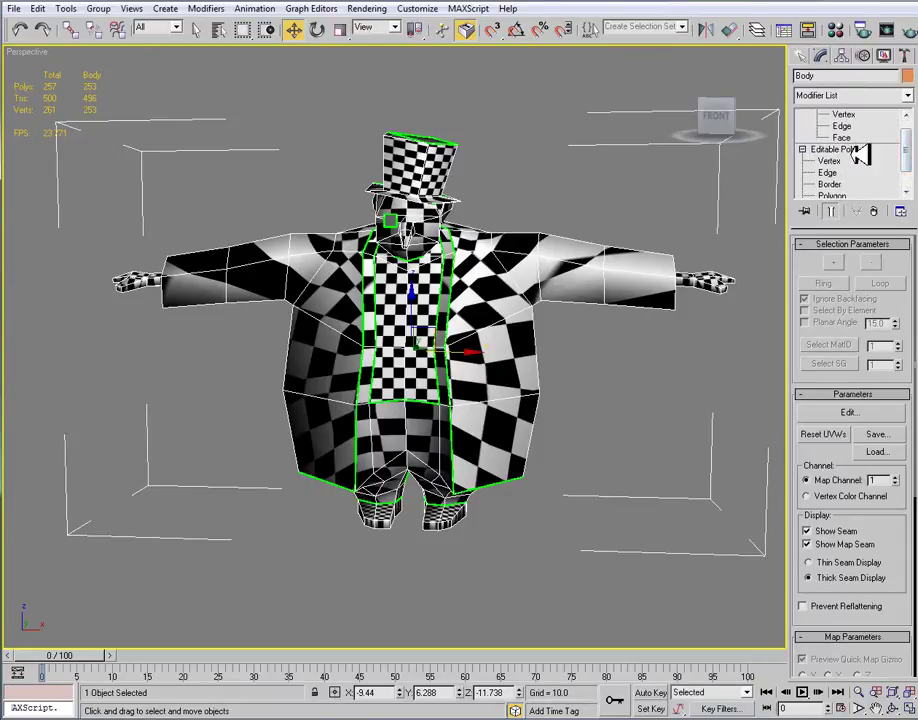
left_click(802, 149)
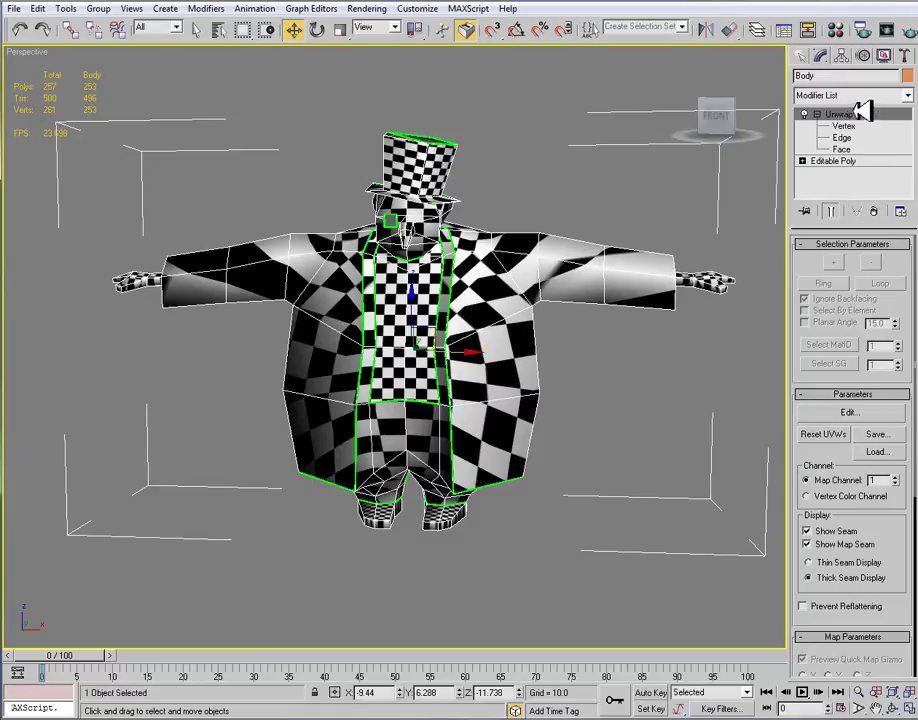
left_click(843, 137)
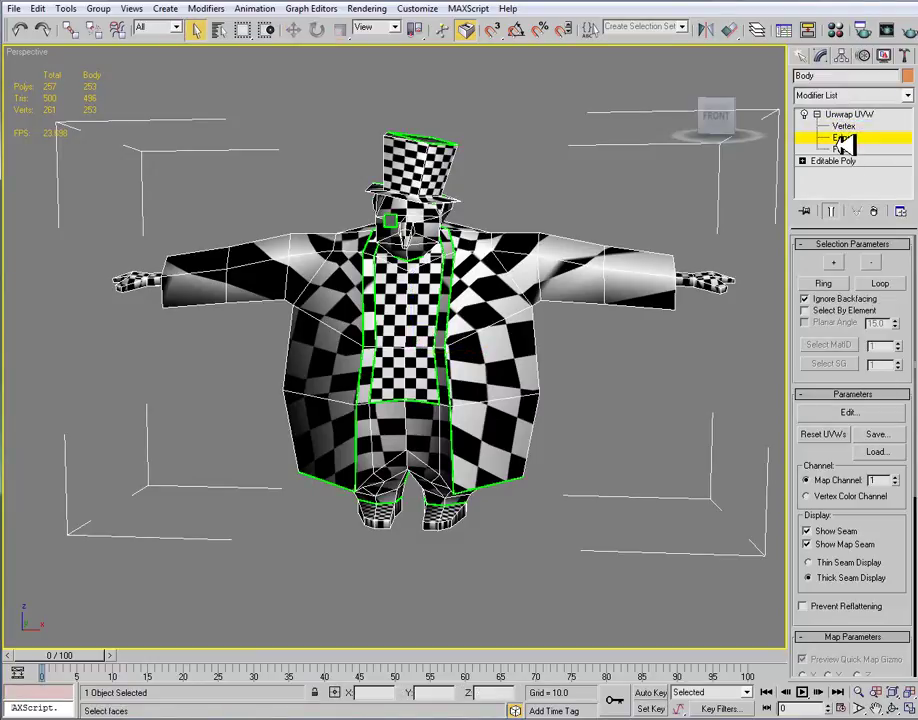
left_click(842, 149)
left_click(850, 113)
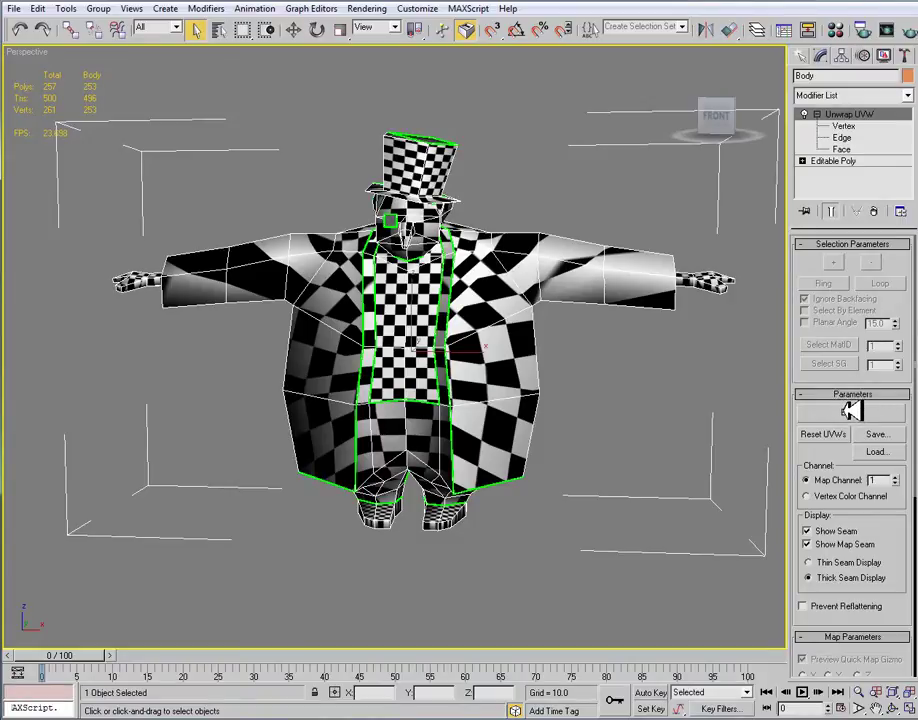
Open Edit UVWs, zoom in on the Body's overlapping UVs, keep all map IDs shown, and centre the window.
left_click(849, 411)
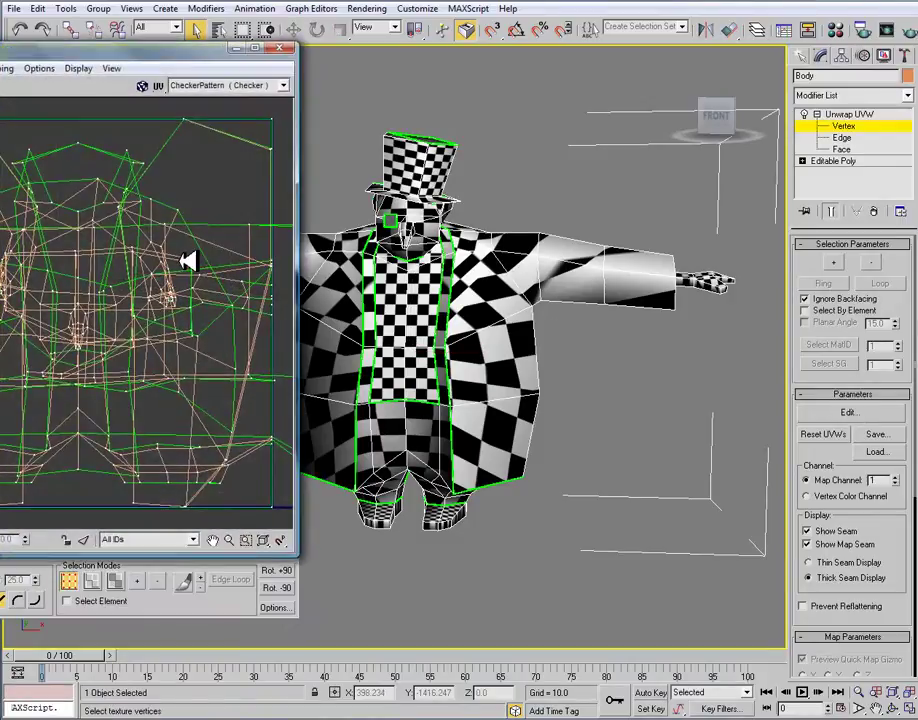
scroll(192, 252, "down", 3)
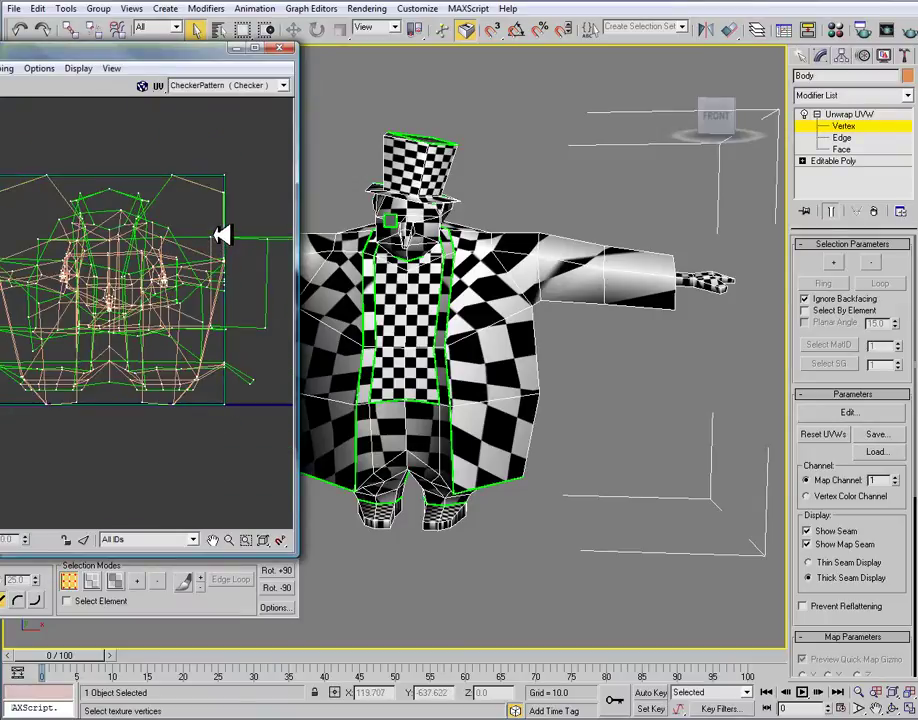
left_click_drag(131, 52, 798, 91)
scroll(797, 308, "down", 3)
scroll(798, 308, "down", 3)
scroll(812, 309, "up", 5)
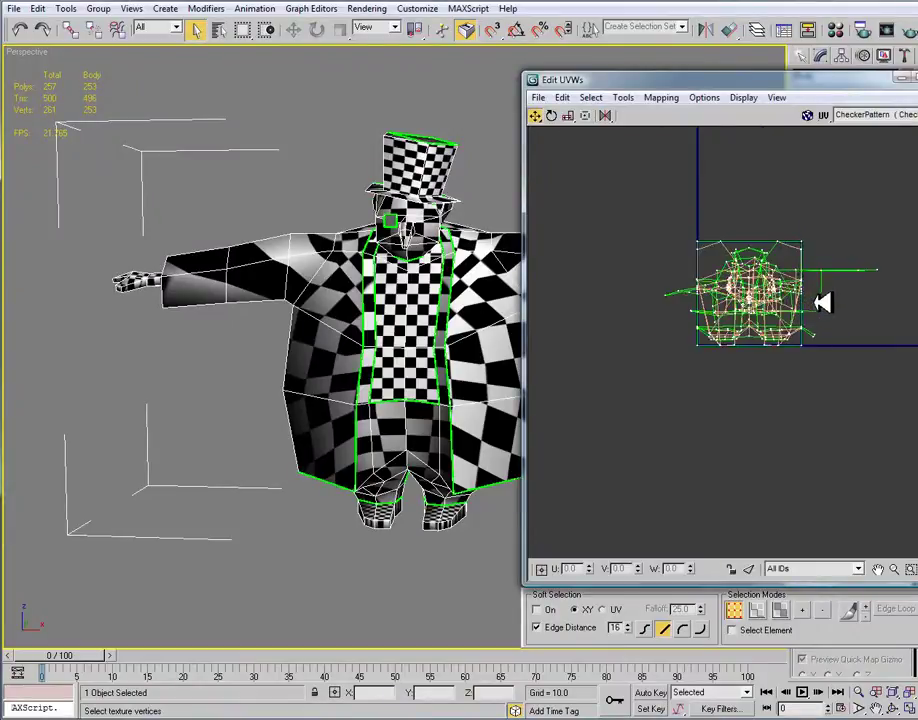
scroll(823, 310, "up", 5)
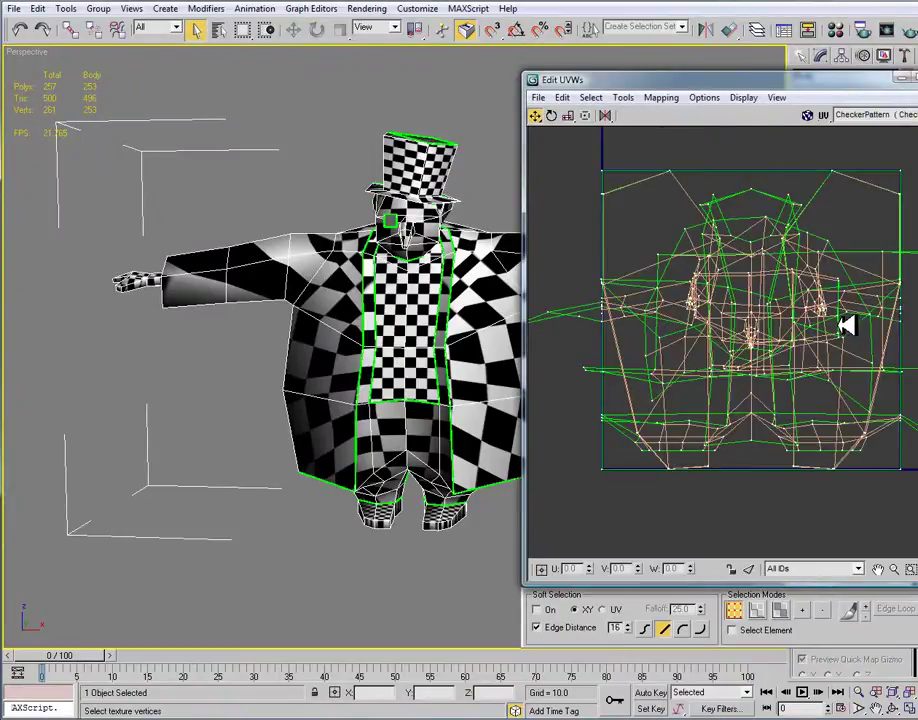
left_click(826, 567)
left_click(826, 567)
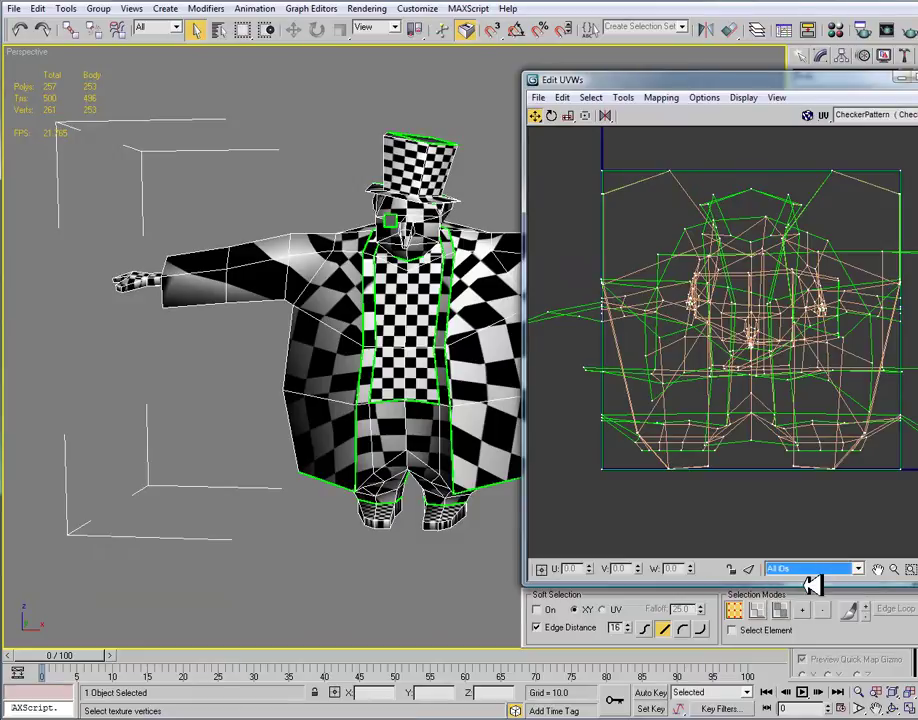
left_click_drag(717, 80, 348, 76)
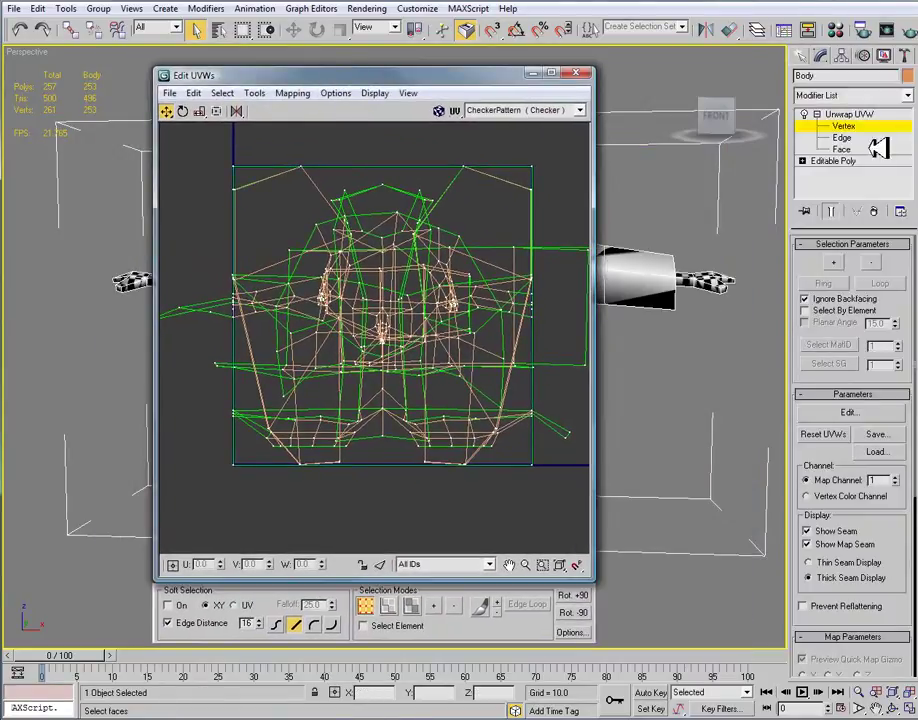
Select smoothing group 1's UV faces and drag them up off the overlapping pile.
left_click(848, 148)
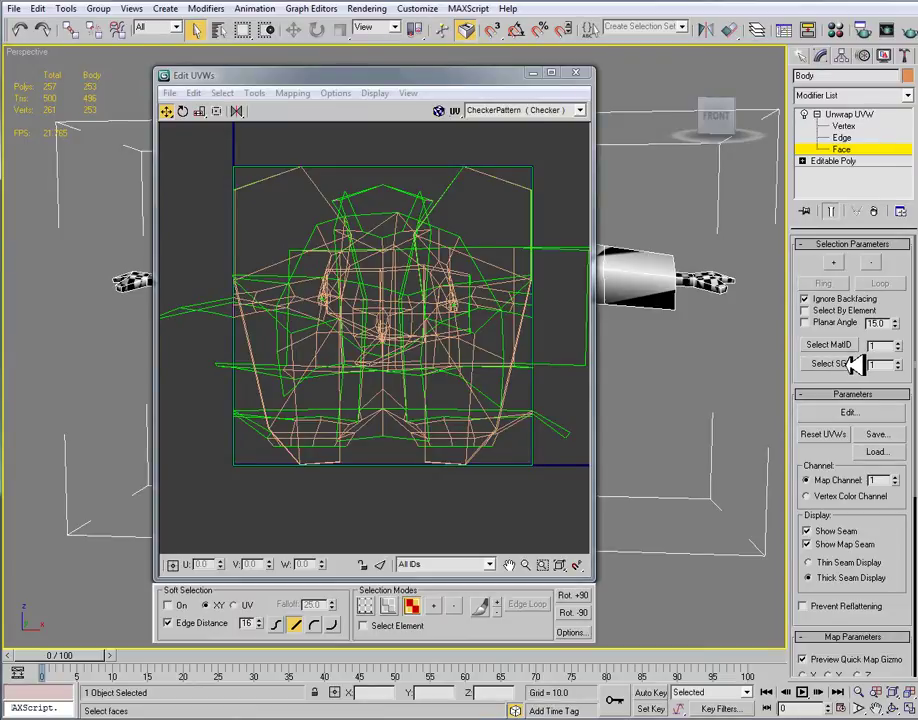
left_click(846, 364)
scroll(477, 357, "down", 3)
middle_click_drag(477, 357, 435, 293)
left_click_drag(435, 291, 412, 152)
middle_click_drag(412, 152, 441, 307)
left_click(441, 307)
left_click(407, 263)
left_click_drag(349, 78, 421, 85)
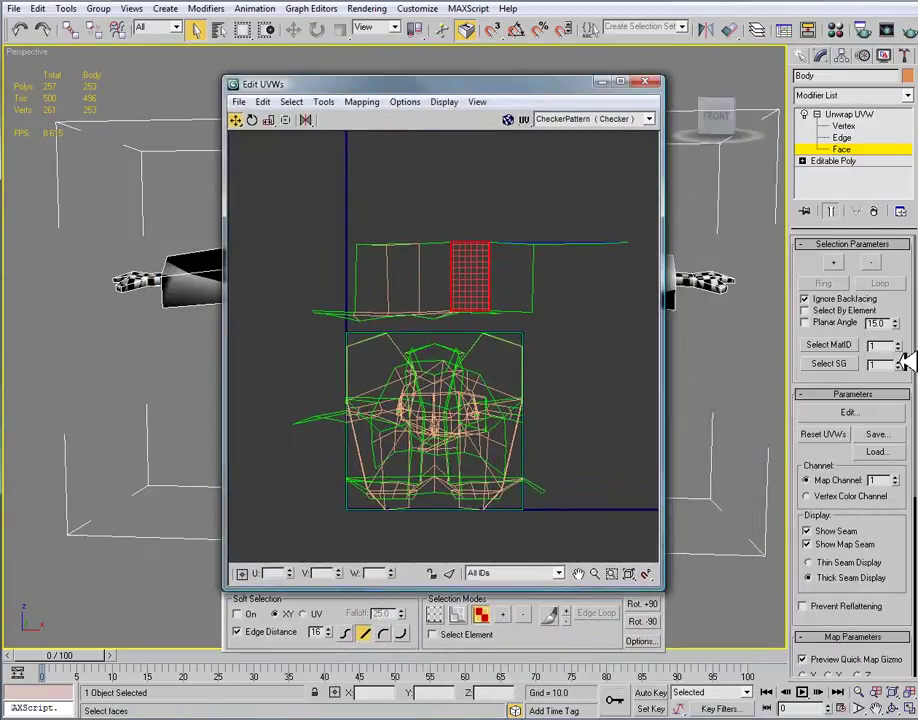
Select smoothing group 2's faces and move them to the top of the layout.
left_click(899, 360)
left_click(828, 363)
middle_click_drag(557, 395, 470, 385)
left_click_drag(465, 82, 465, 132)
scroll(455, 436, "down", 1)
left_click_drag(455, 404, 469, 212)
left_click(566, 287)
Pull smoothing group 3 out to the right and move group 4 to the lower right.
scroll(475, 428, "down", 1)
left_click(835, 365)
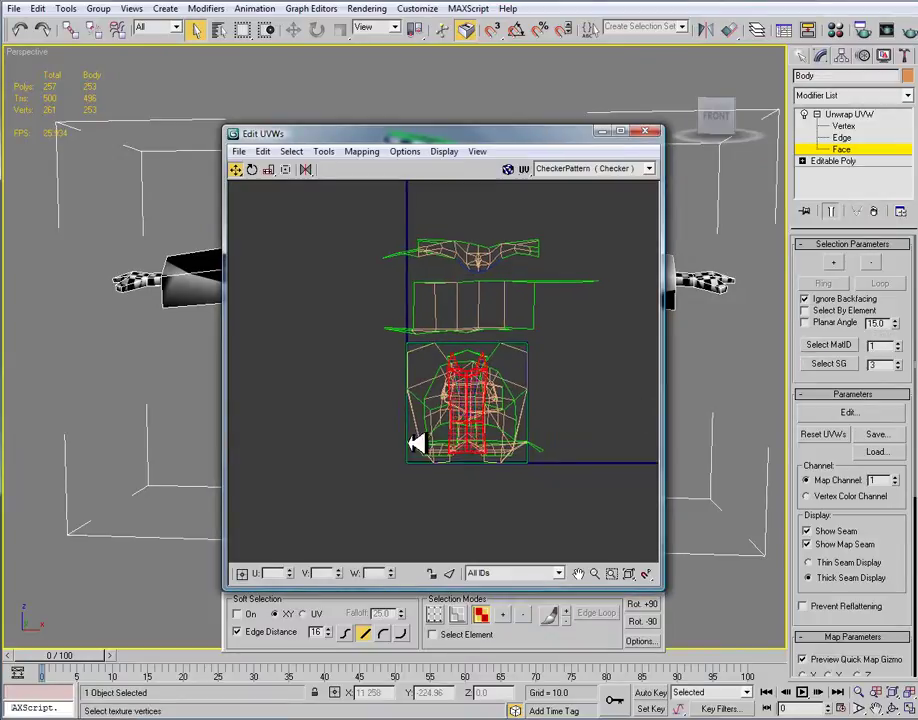
left_click_drag(440, 404, 553, 318)
left_click(490, 400)
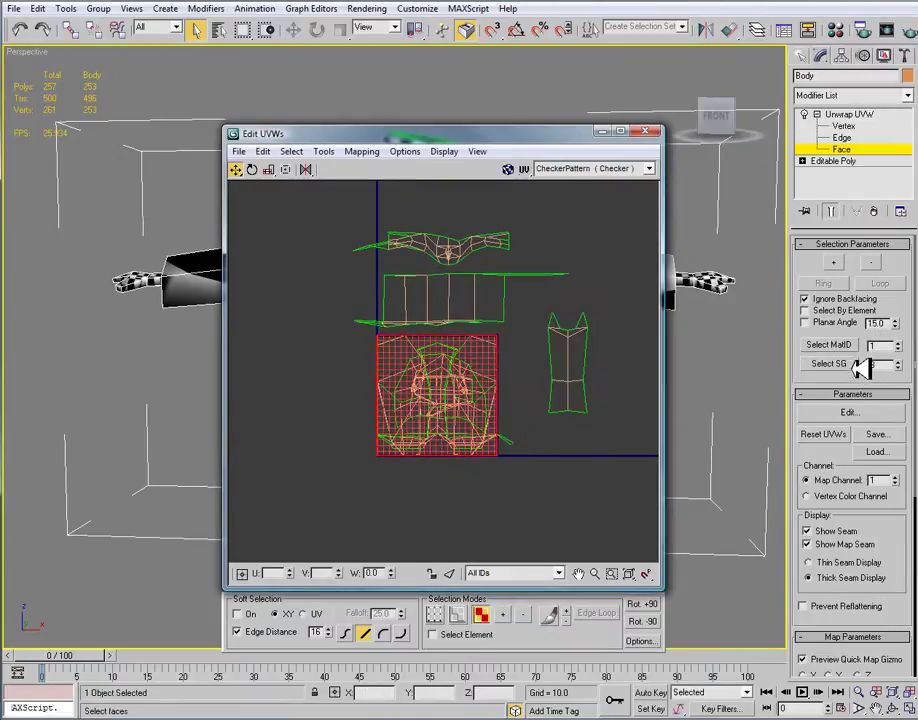
left_click(897, 360)
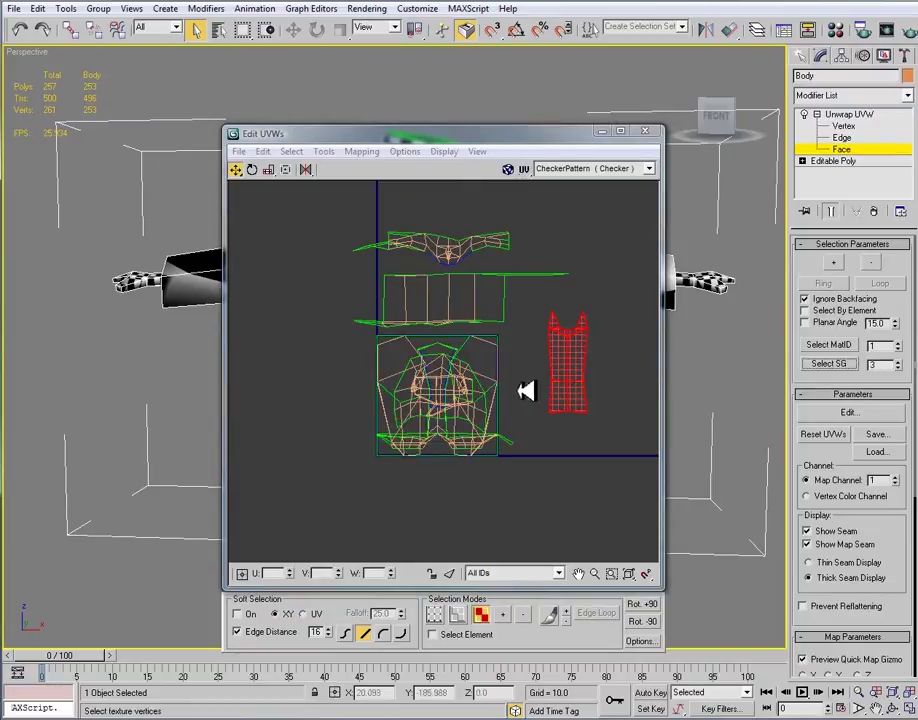
left_click(898, 360)
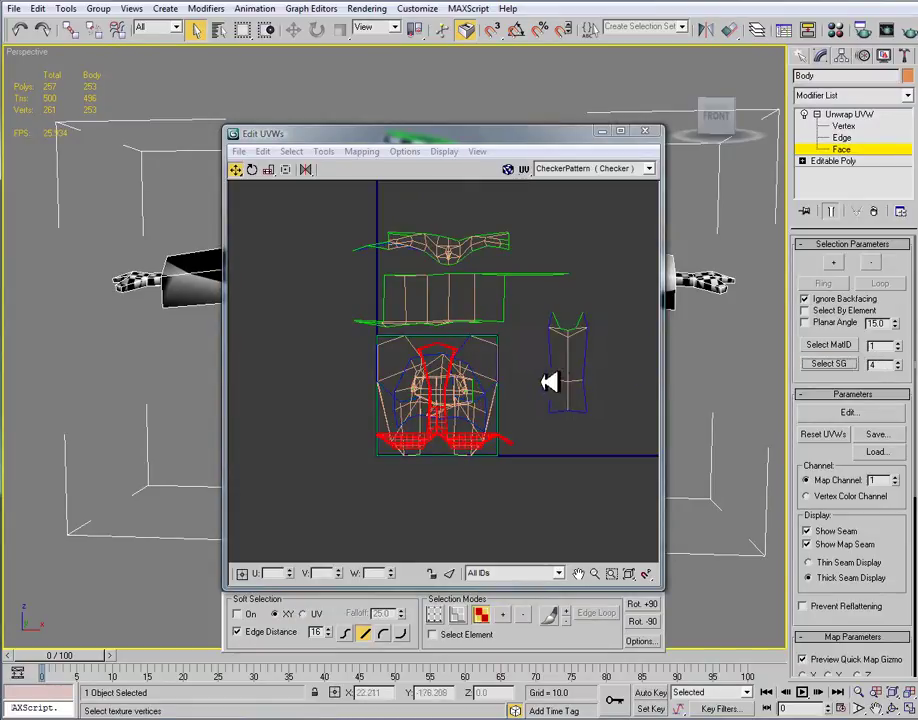
left_click_drag(452, 416, 557, 502)
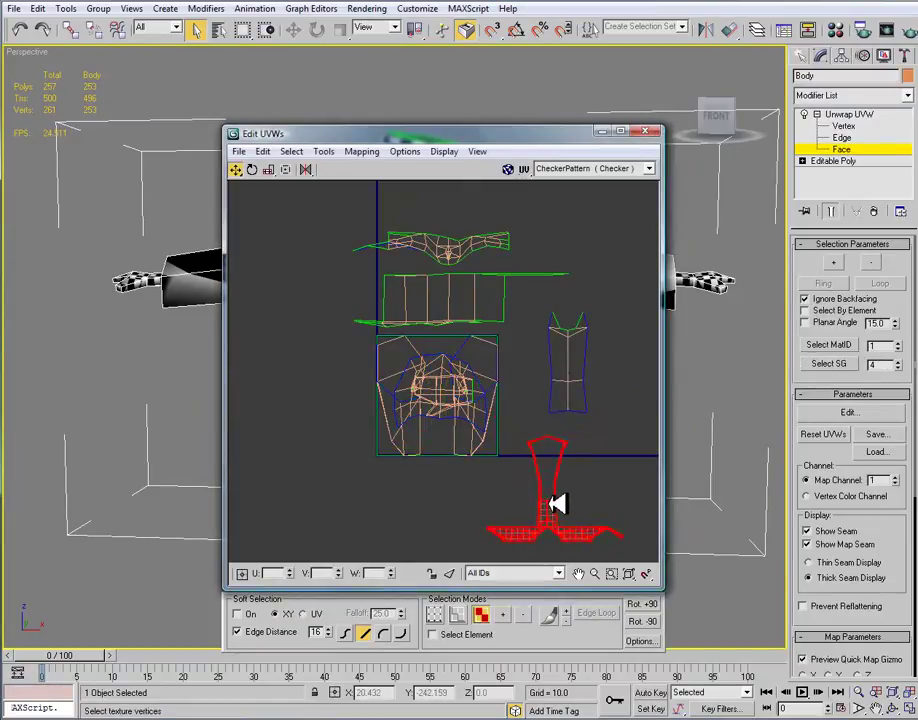